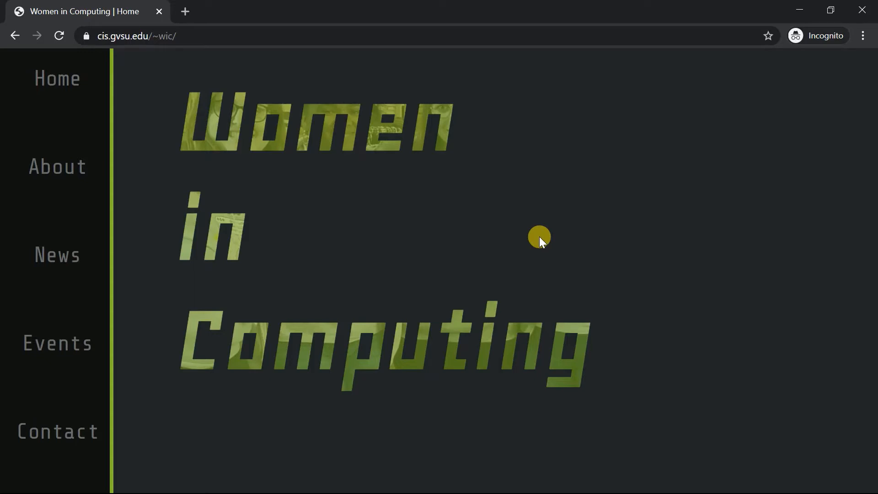
# Go to the Women in Computing resources page at cis.gvsu.edu/~wic/resources.html.
pyautogui.click(305, 39)
pyautogui.click(305, 39)
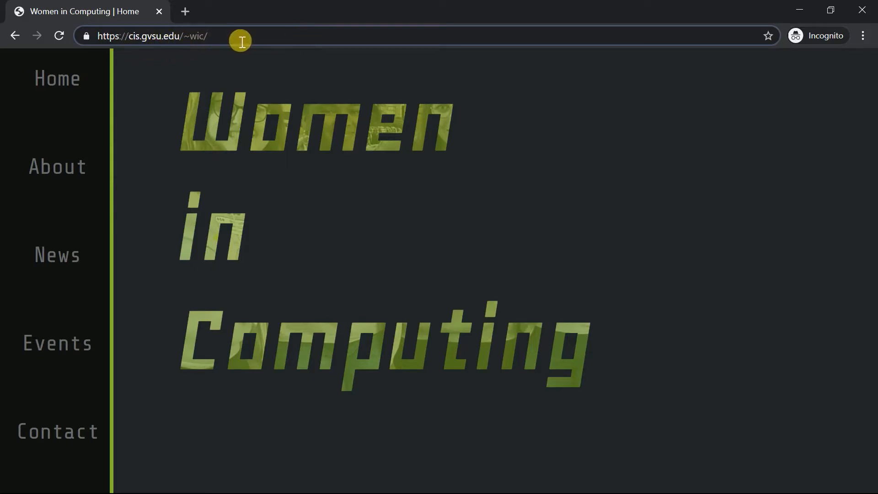
pyautogui.write('resources.html')
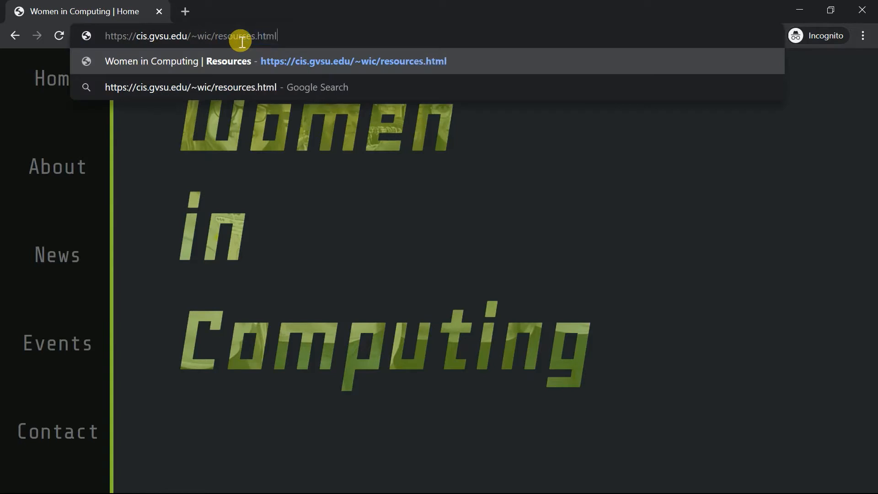
pyautogui.press('Return')
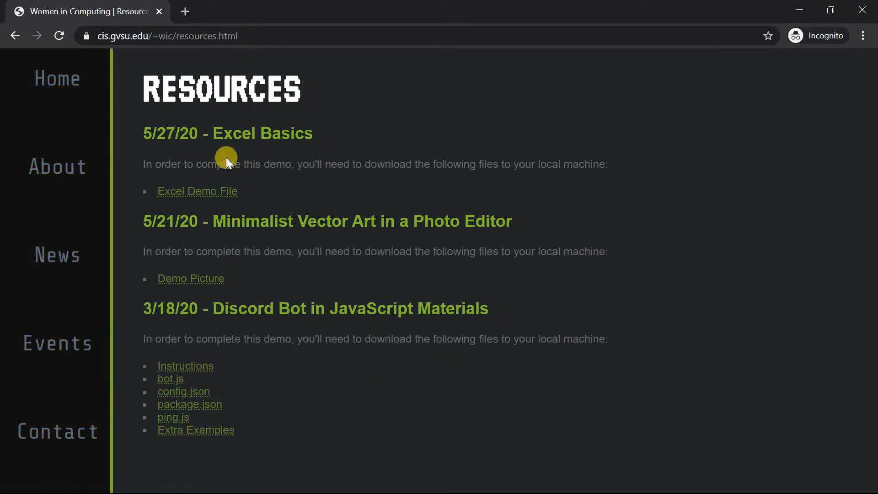
# Save the linked Excel Demo File to the Desktop as WIC_Excel_Basics_Demo.xlsx.
pyautogui.rightClick(205, 191)
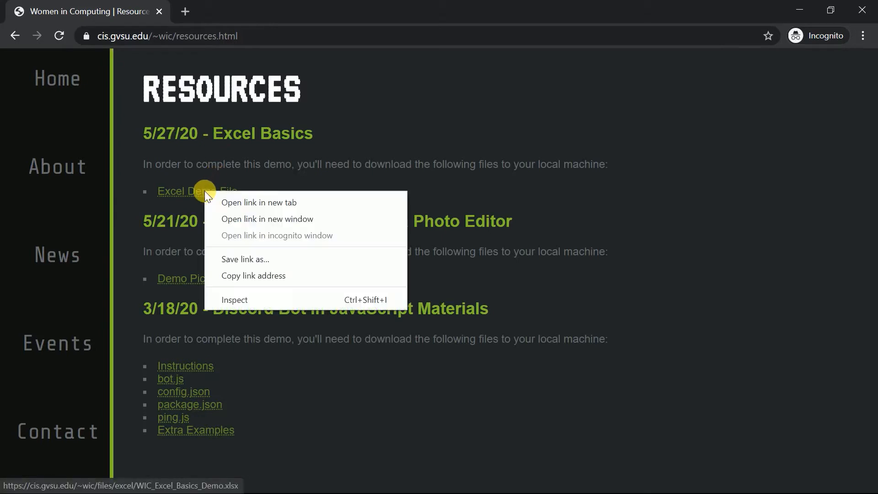
pyautogui.click(237, 262)
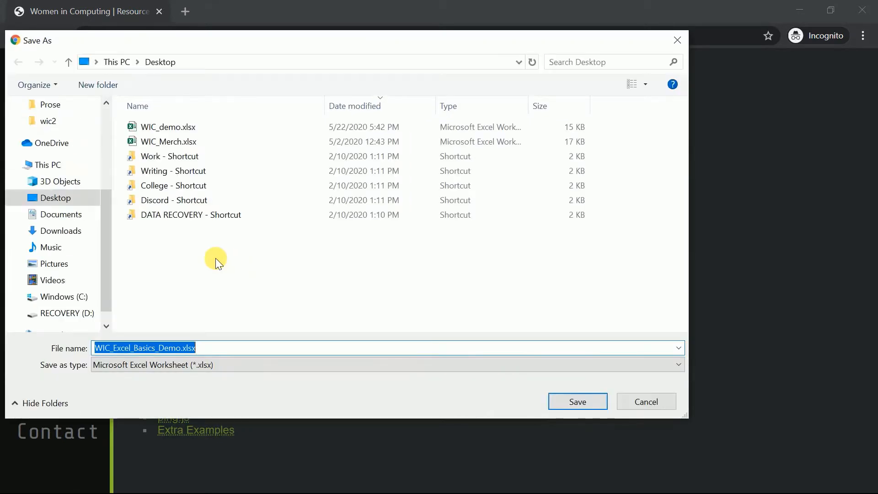
pyautogui.click(74, 197)
pyautogui.click(571, 404)
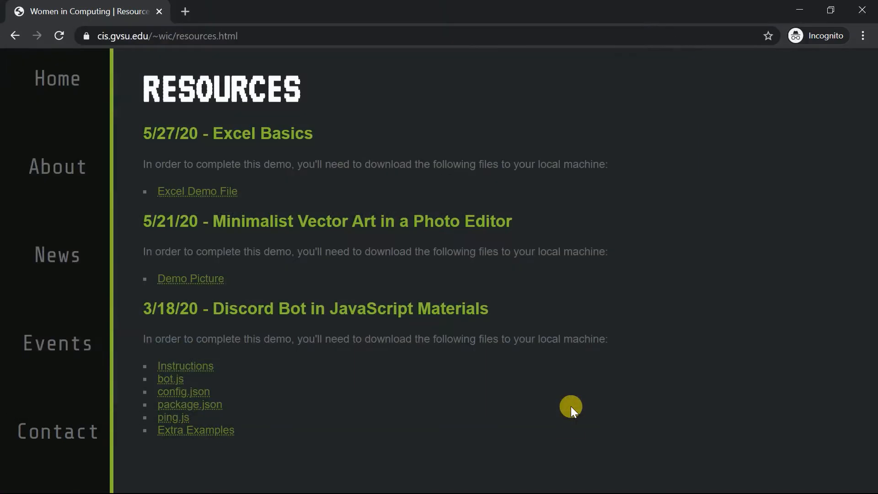
# Open the downloaded WIC_Excel_Basics_Demo.xlsx in Excel, maximize its window and enable editing.
pyautogui.click(106, 483)
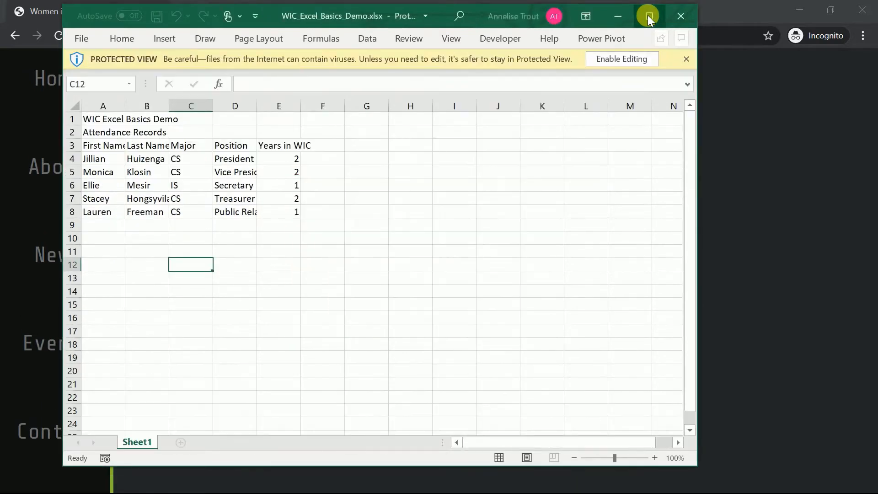
pyautogui.click(649, 16)
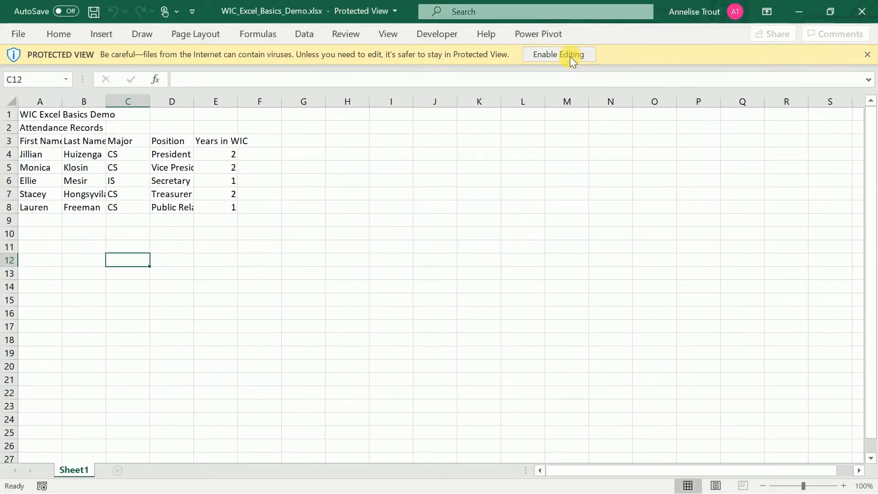
pyautogui.click(564, 33)
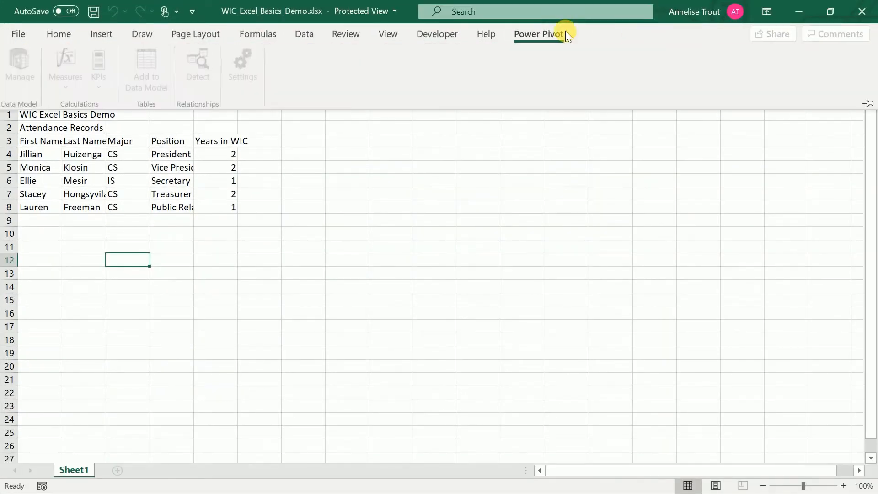
pyautogui.click(64, 31)
pyautogui.click(212, 140)
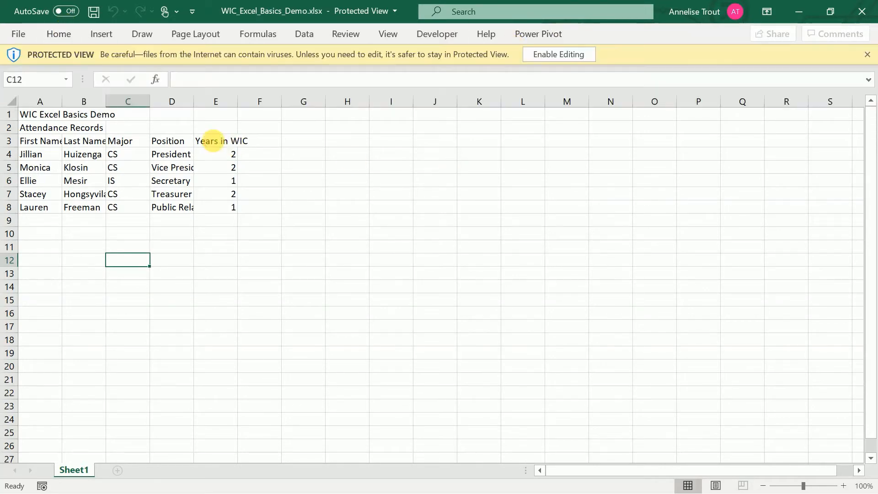
pyautogui.click(545, 56)
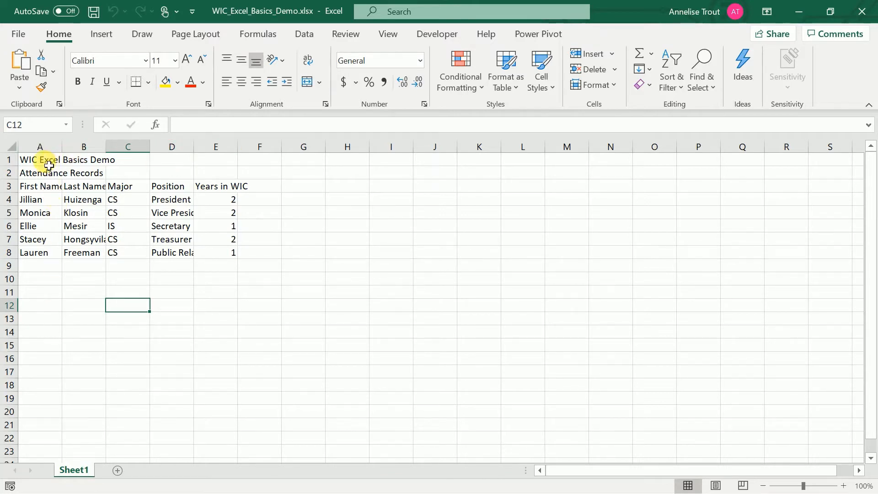
# Merge and center the title "WIC Excel Basics Demo" across A1:E1 and apply the Title cell style.
pyautogui.moveTo(49, 164); pyautogui.dragTo(216, 170)
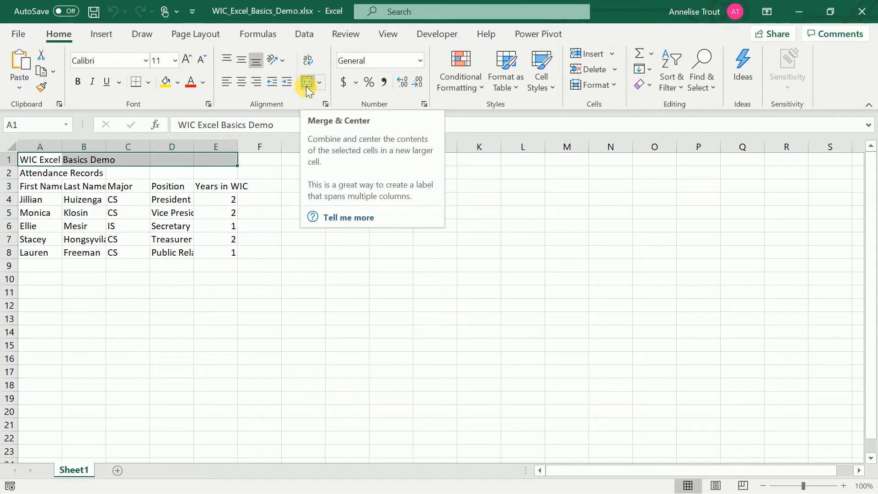
pyautogui.click(306, 82)
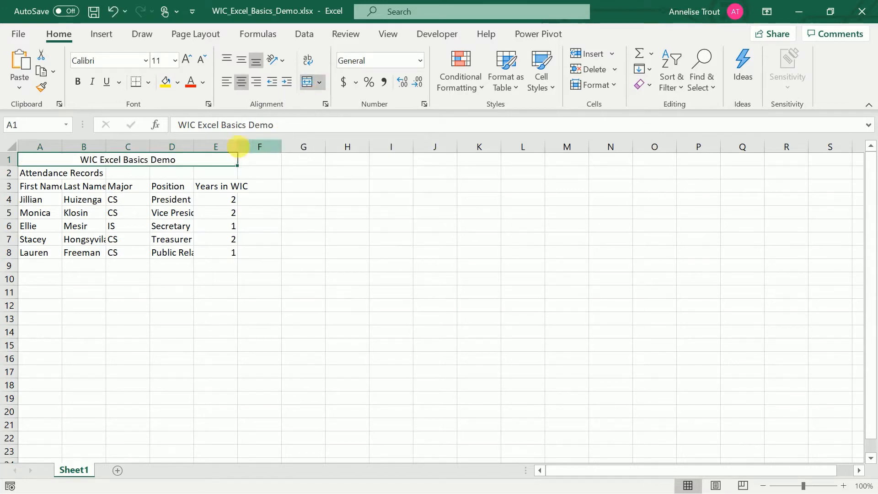
pyautogui.click(548, 87)
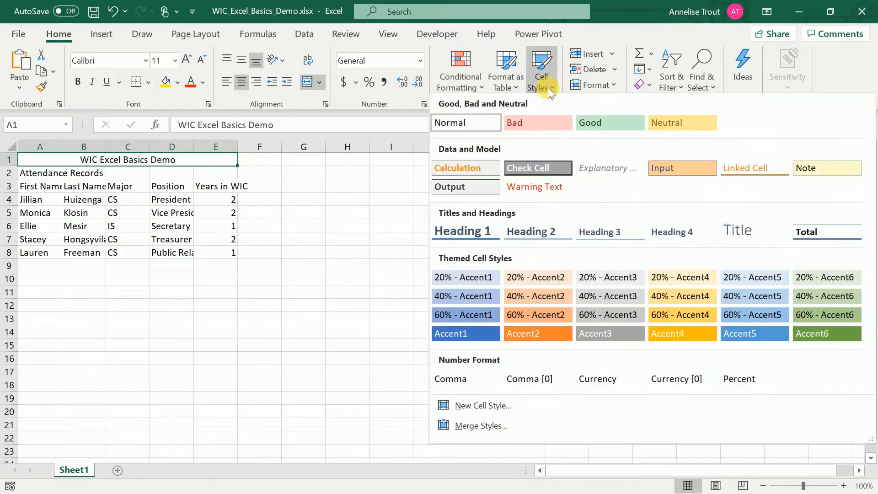
pyautogui.click(756, 232)
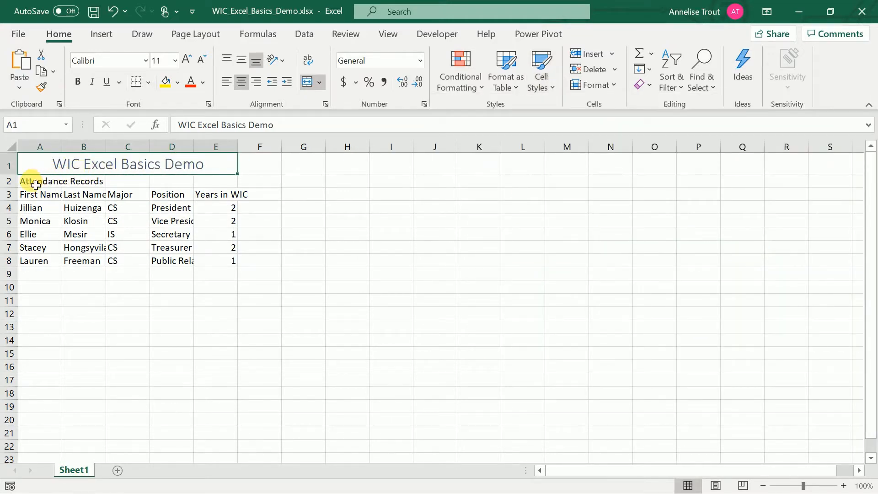
# Merge and center "Attendance Records" across A2:E2 and apply the Heading 4 cell style.
pyautogui.moveTo(36, 184); pyautogui.dragTo(204, 191)
pyautogui.click(307, 83)
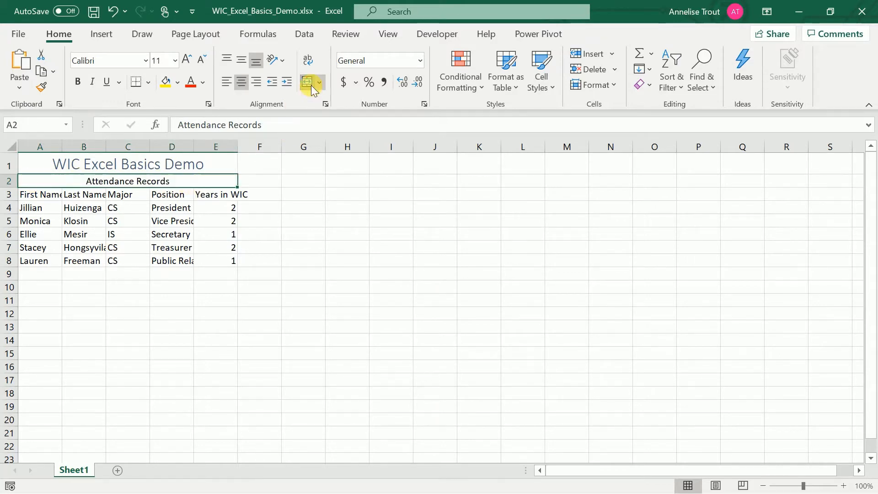
pyautogui.click(544, 84)
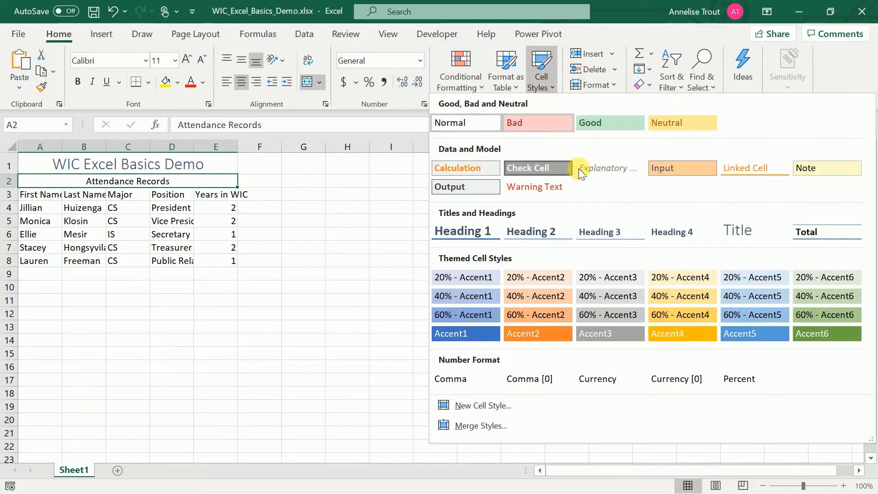
pyautogui.click(678, 231)
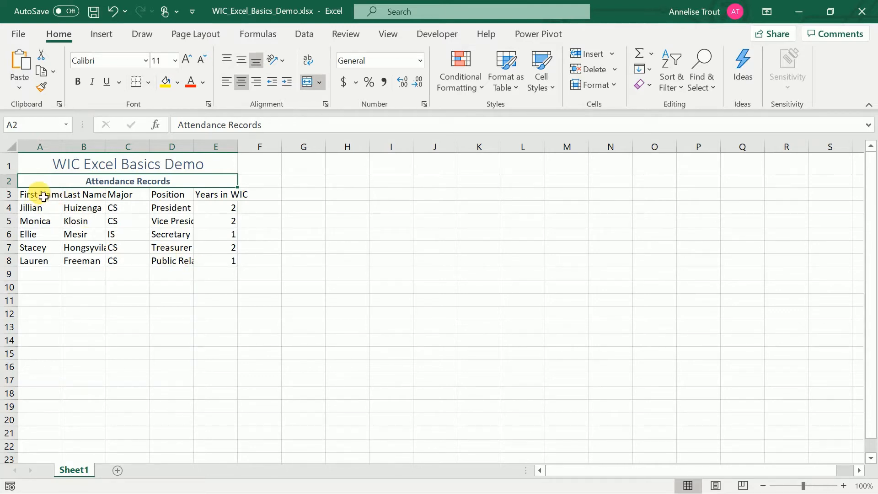
# Convert range A3:E8 into a table with headers and apply the orange banded table style.
pyautogui.moveTo(43, 197); pyautogui.dragTo(215, 263)
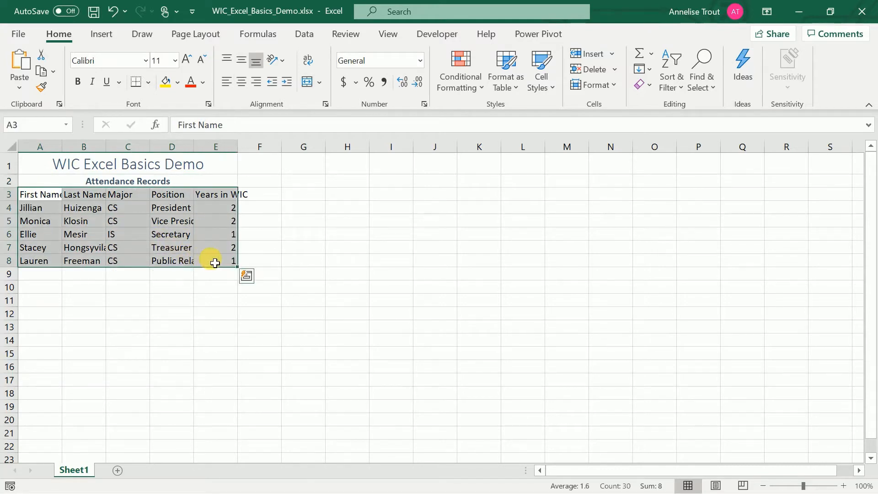
pyautogui.click(97, 30)
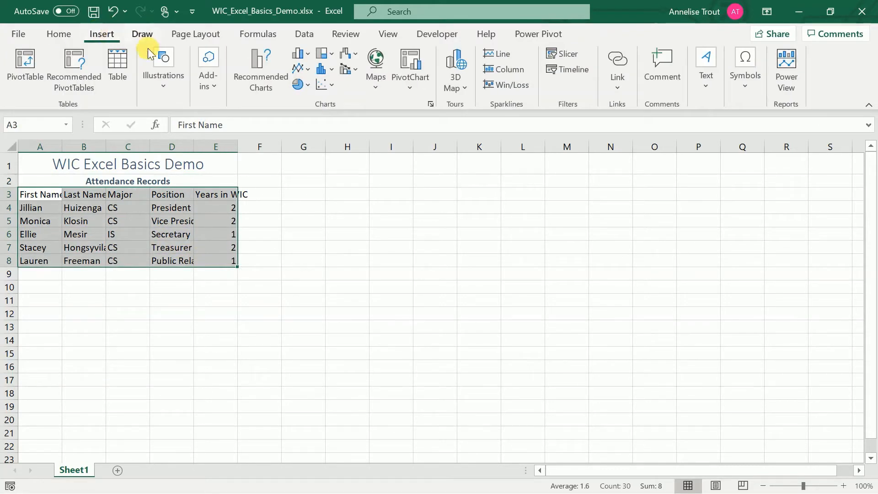
pyautogui.click(124, 59)
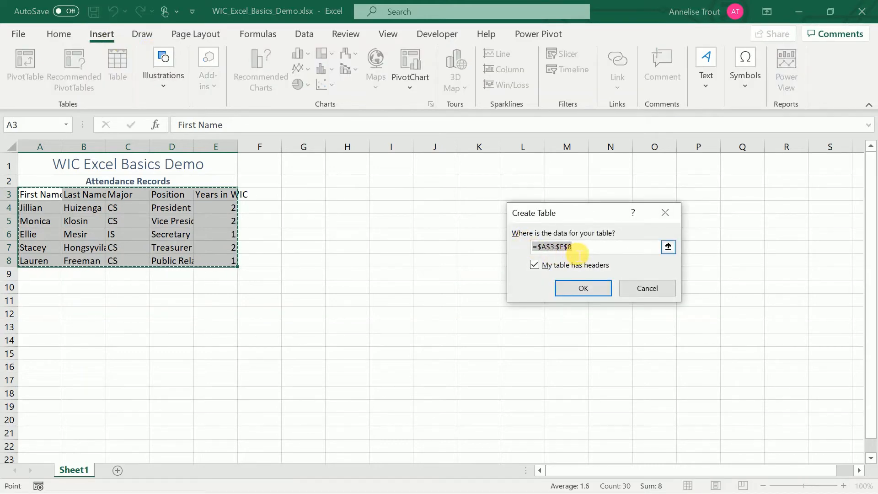
pyautogui.click(535, 265)
pyautogui.click(535, 264)
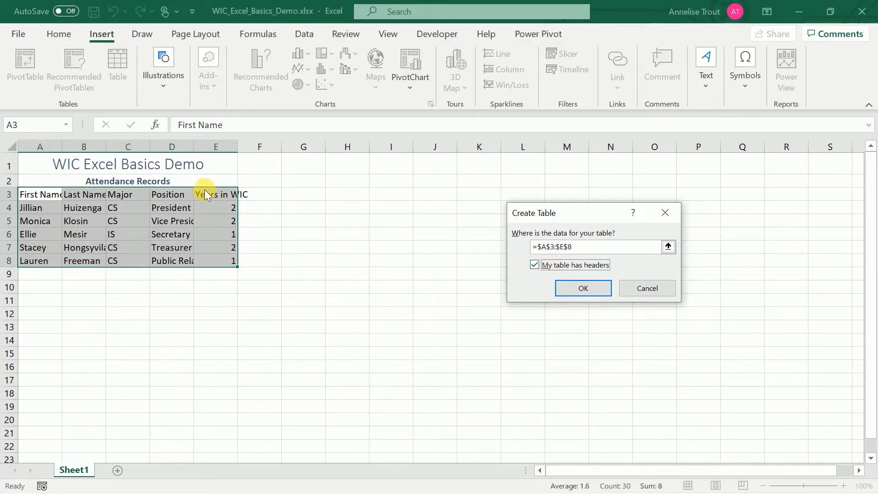
pyautogui.click(573, 287)
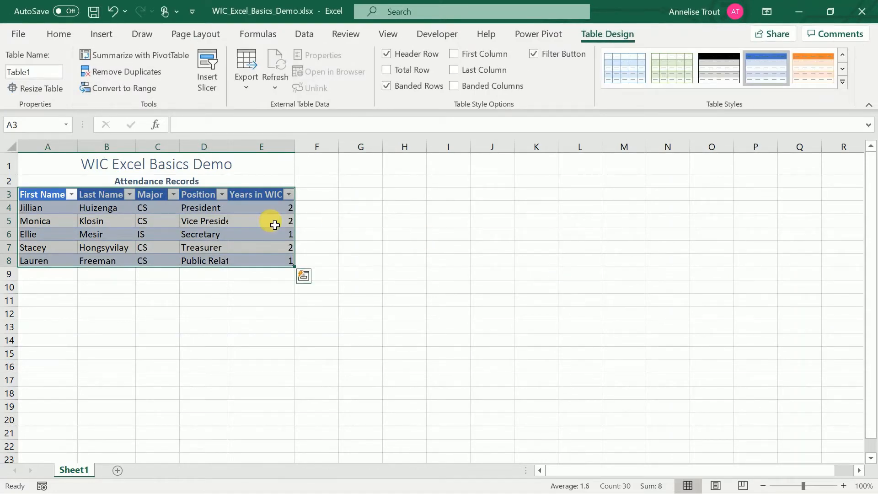
pyautogui.click(813, 77)
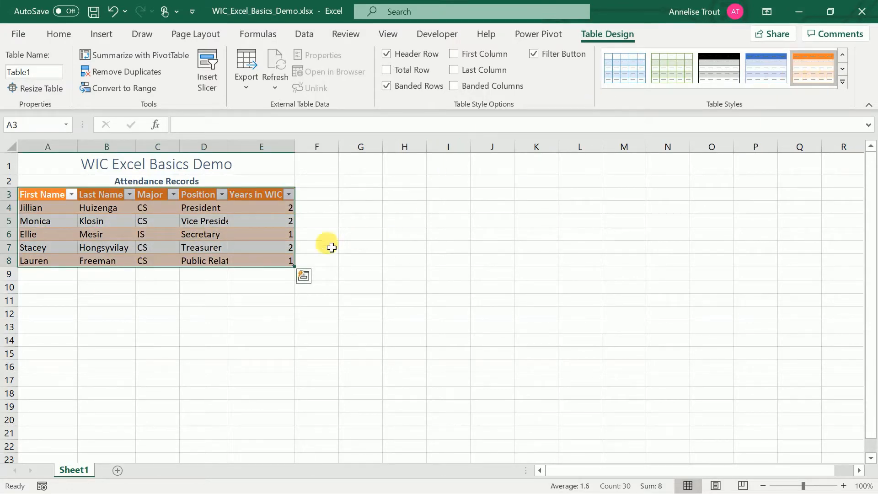
pyautogui.click(311, 262)
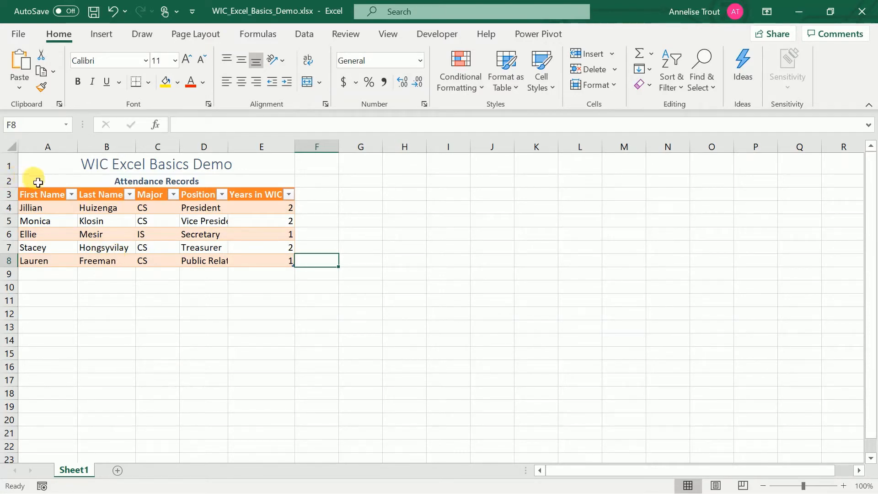
# Angle the table's header text in A3:E3 counterclockwise.
pyautogui.moveTo(47, 200); pyautogui.dragTo(239, 197)
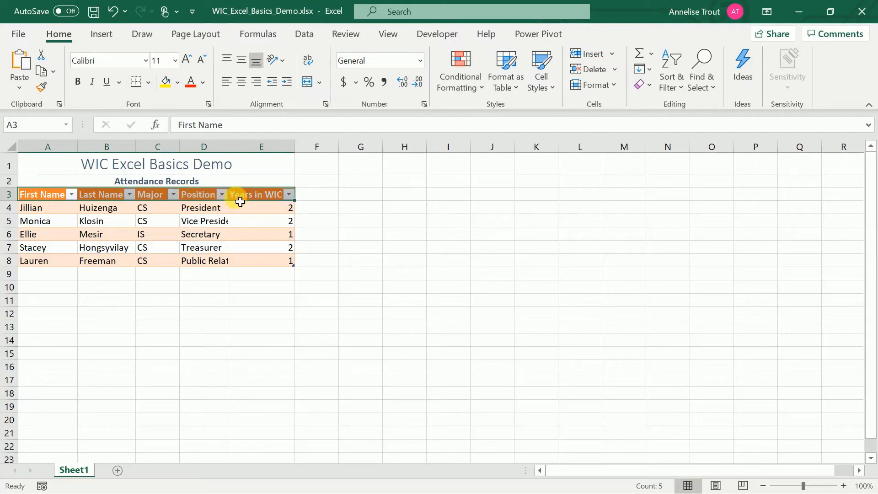
pyautogui.click(64, 39)
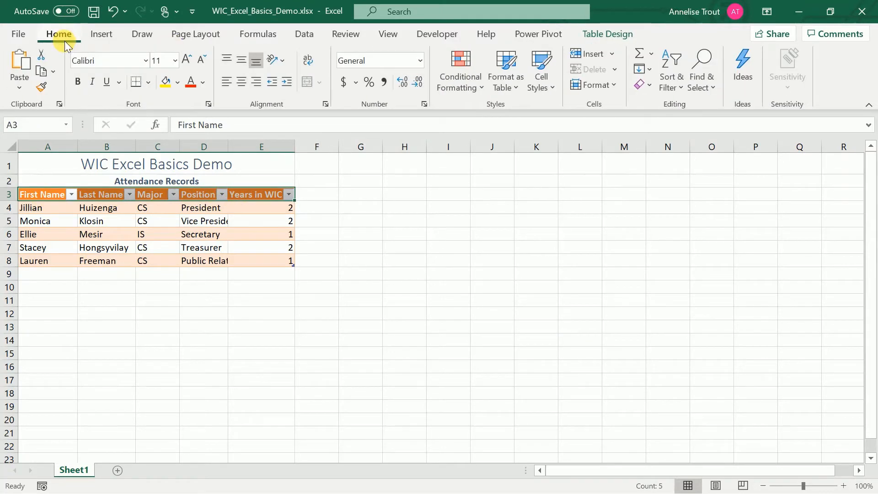
pyautogui.click(272, 61)
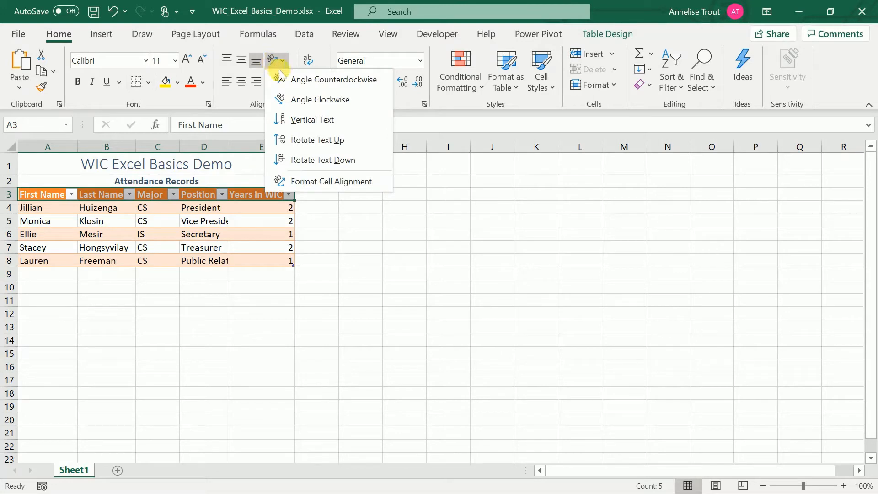
pyautogui.click(287, 80)
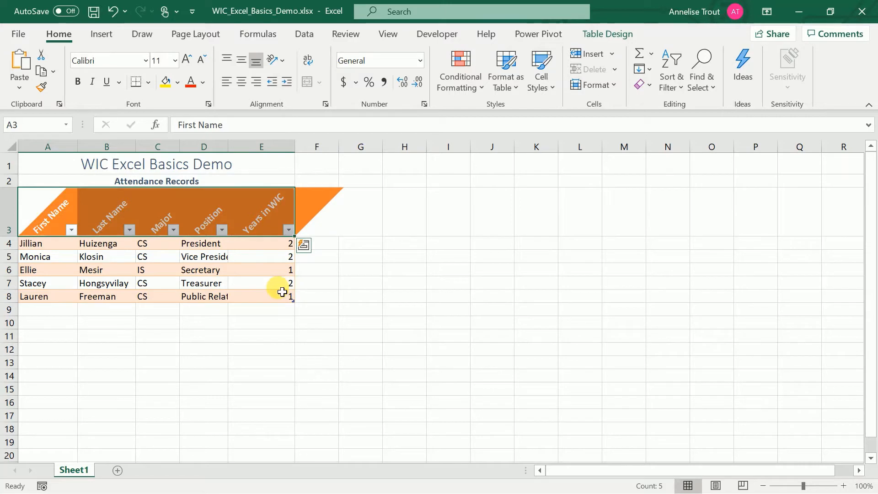
pyautogui.click(201, 270)
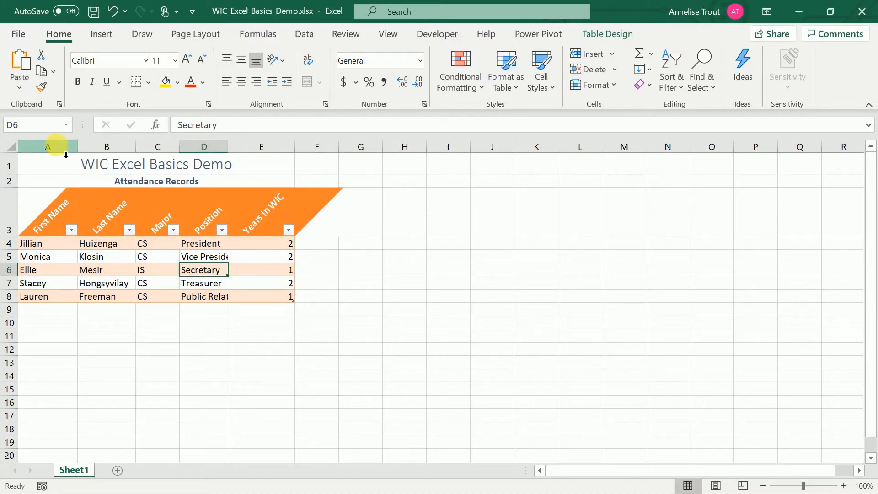
# AutoFit the Position column and the whole range of columns A through E to their contents.
pyautogui.moveTo(64, 149); pyautogui.dragTo(283, 159)
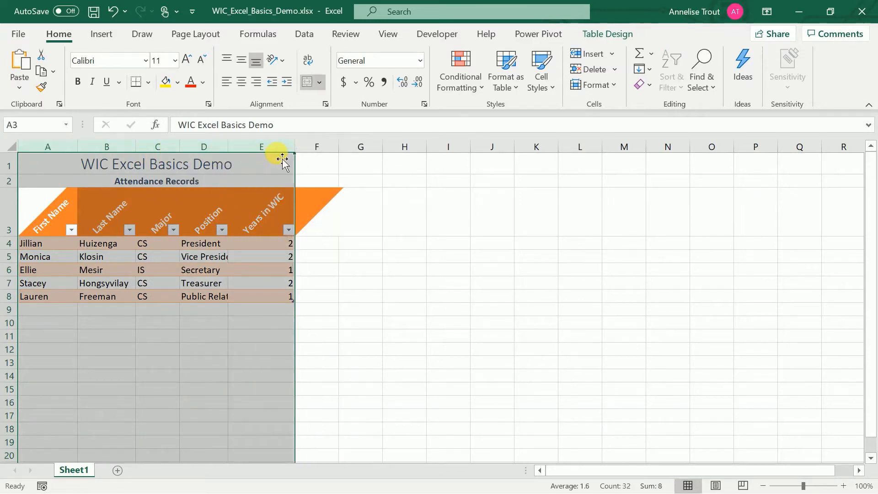
pyautogui.click(216, 156)
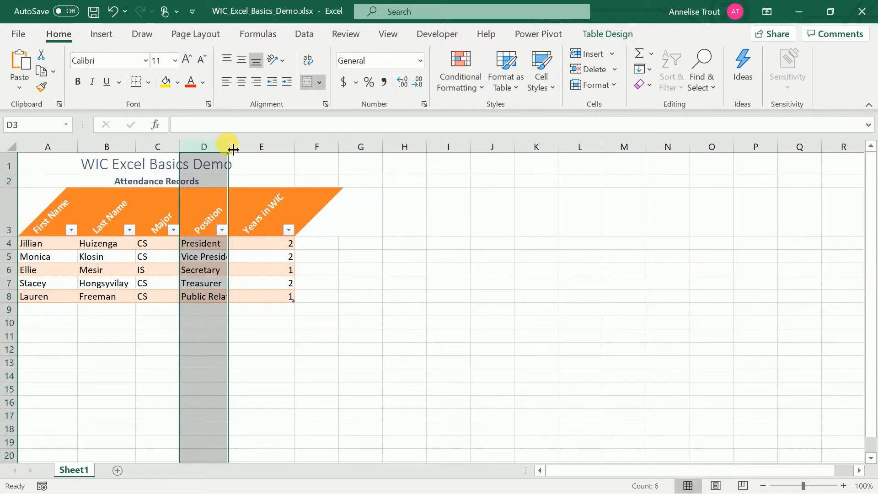
pyautogui.doubleClick(233, 150)
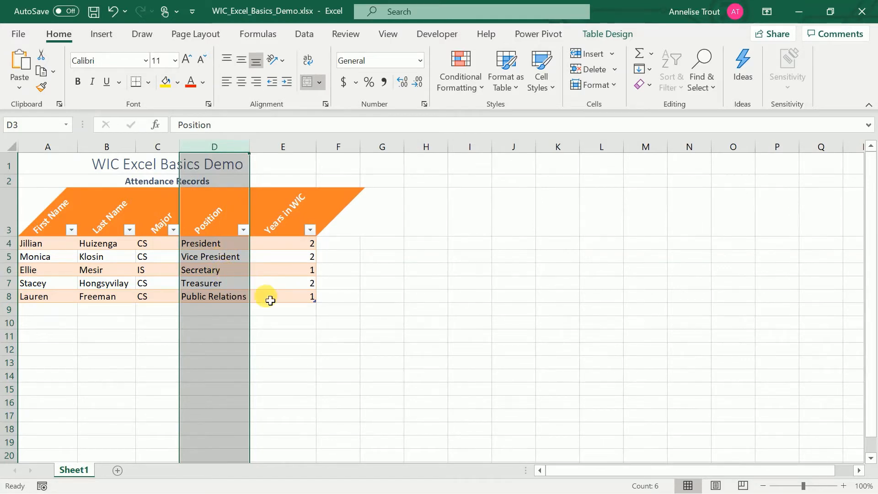
pyautogui.moveTo(45, 150); pyautogui.dragTo(308, 151)
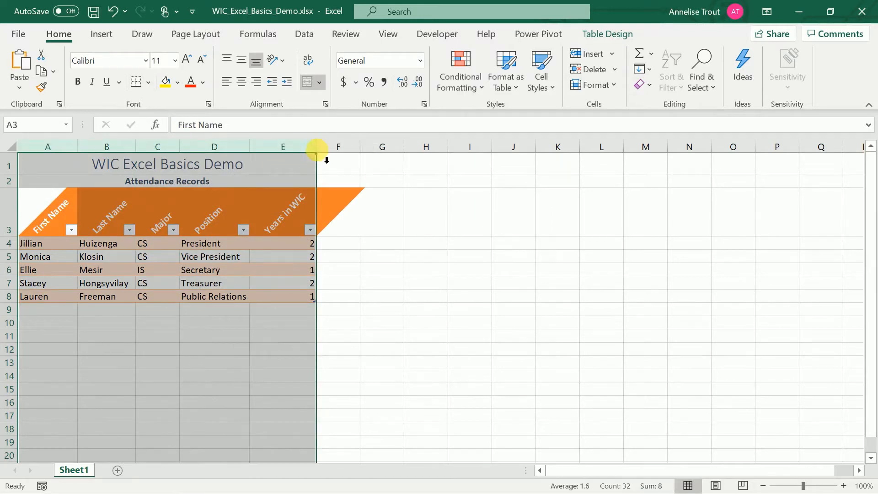
pyautogui.doubleClick(323, 157)
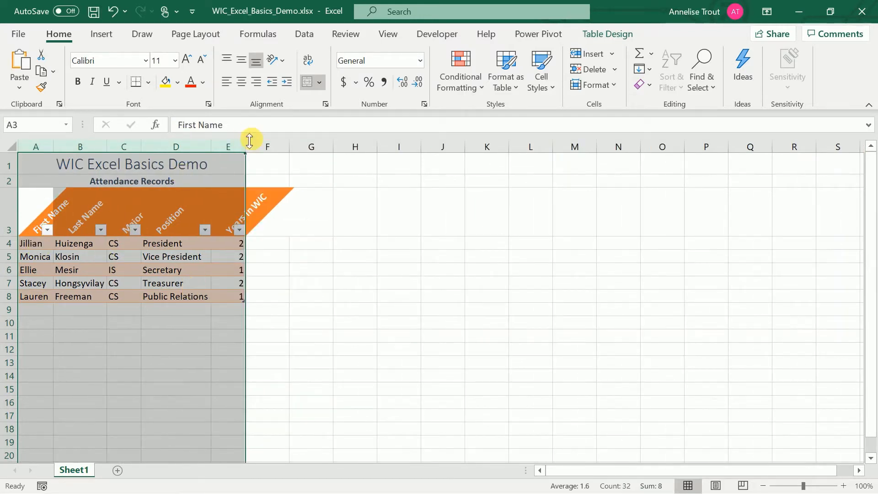
# Set the width of columns A through E to 15.
pyautogui.moveTo(251, 150); pyautogui.dragTo(295, 150)
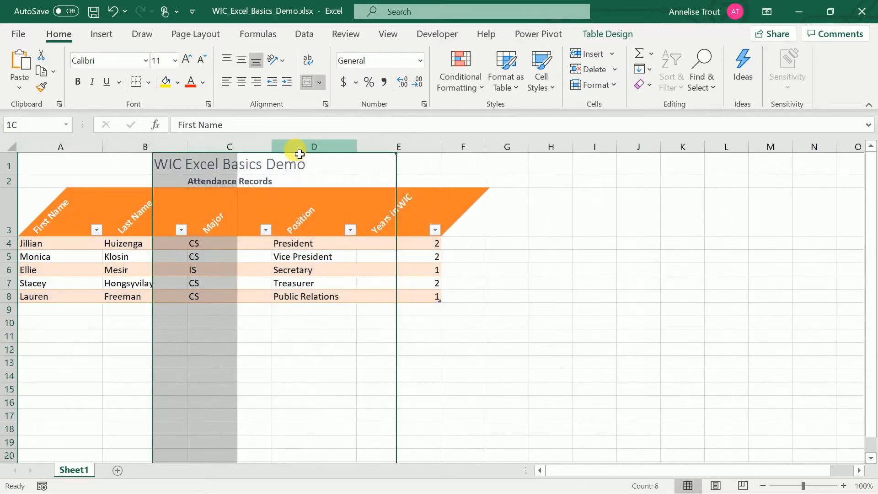
pyautogui.click(294, 147)
pyautogui.moveTo(92, 148); pyautogui.dragTo(408, 149)
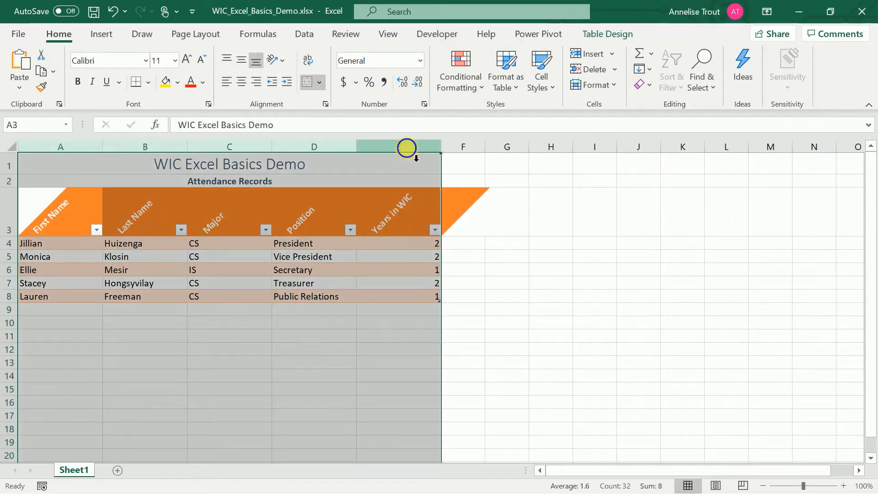
pyautogui.rightClick(407, 148)
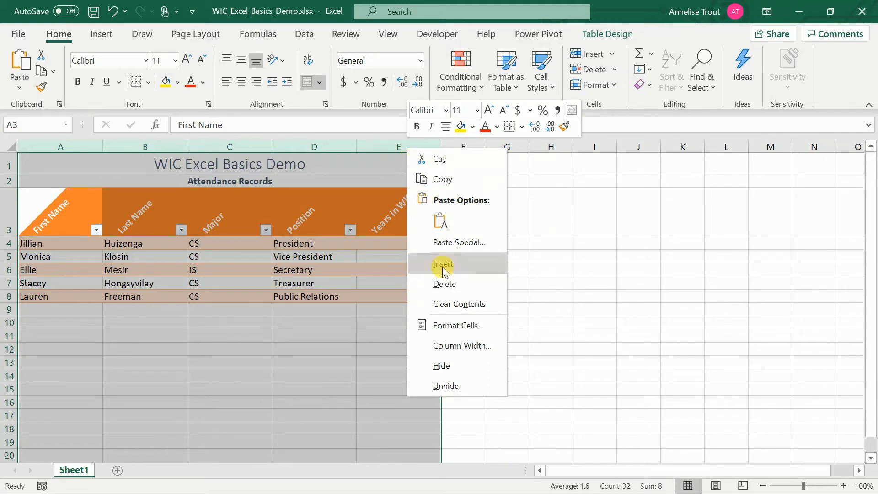
pyautogui.click(451, 346)
pyautogui.write('15')
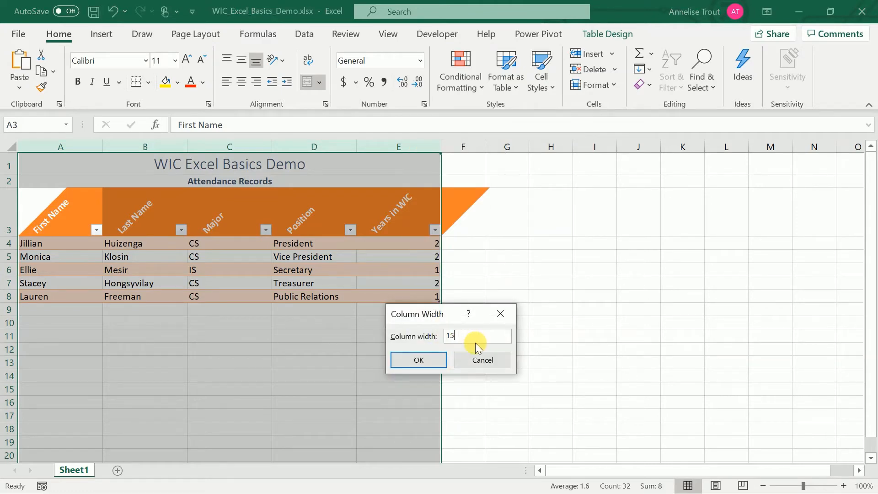
pyautogui.press('Return')
pyautogui.click(277, 323)
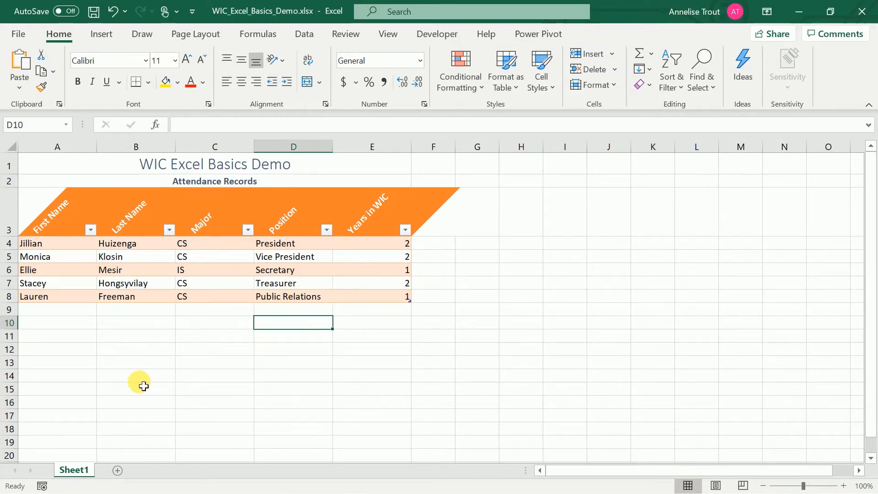
# Rename Sheet1 as Attendance.
pyautogui.rightClick(84, 472)
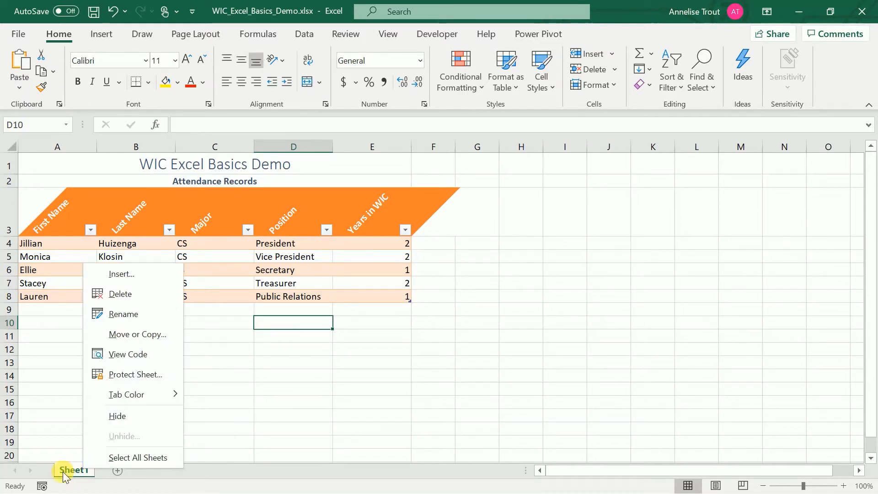
pyautogui.click(115, 313)
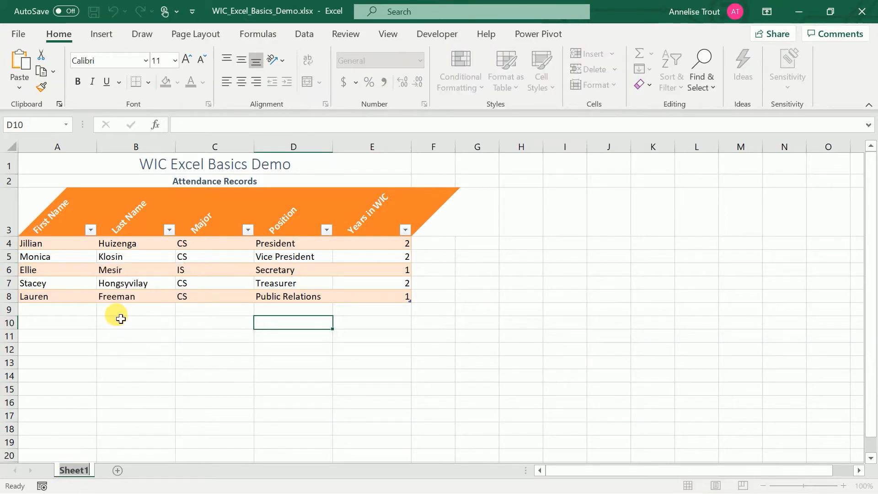
pyautogui.write('Attendance')
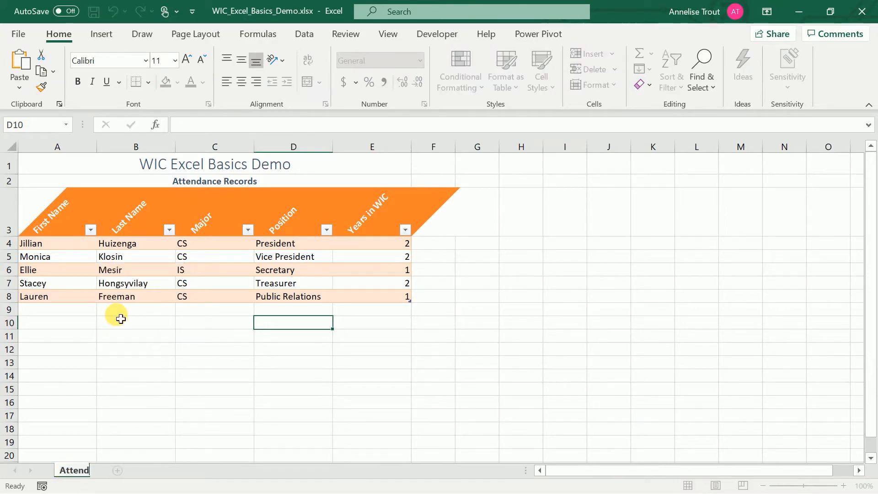
pyautogui.press('Return')
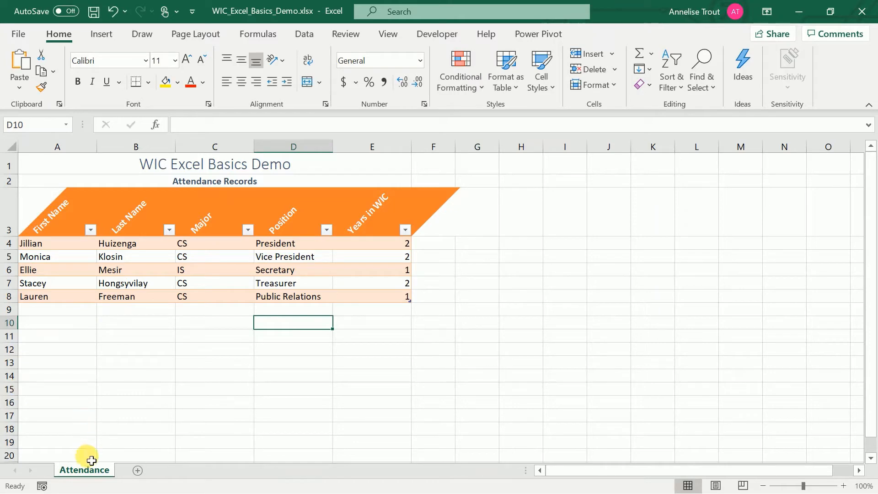
# Color the Attendance sheet's tab orange to match the table.
pyautogui.rightClick(88, 471)
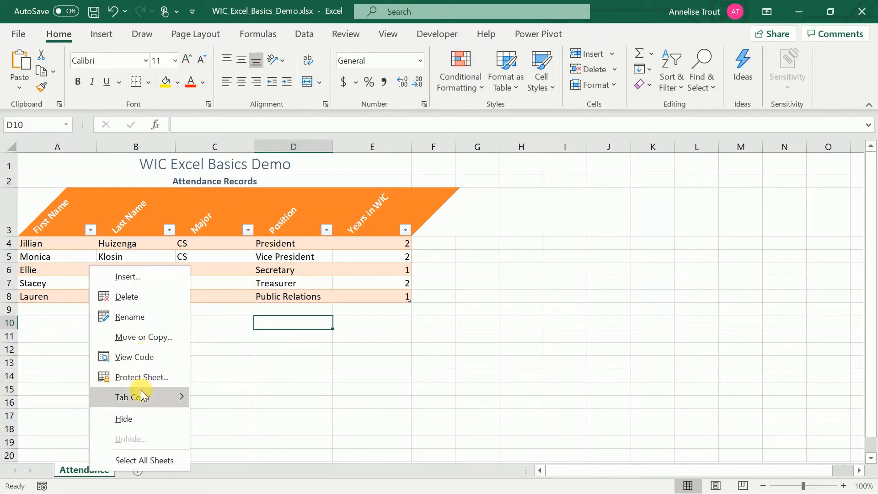
pyautogui.moveTo(141, 390)
pyautogui.click(256, 345)
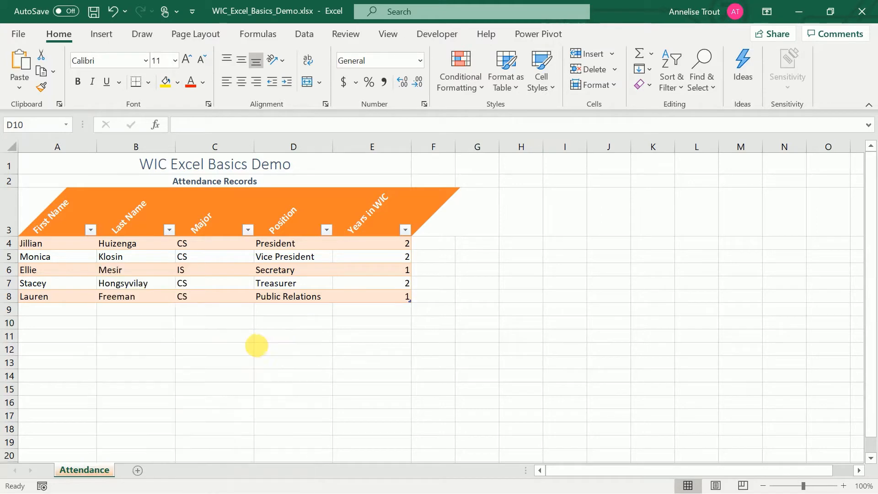
pyautogui.click(121, 443)
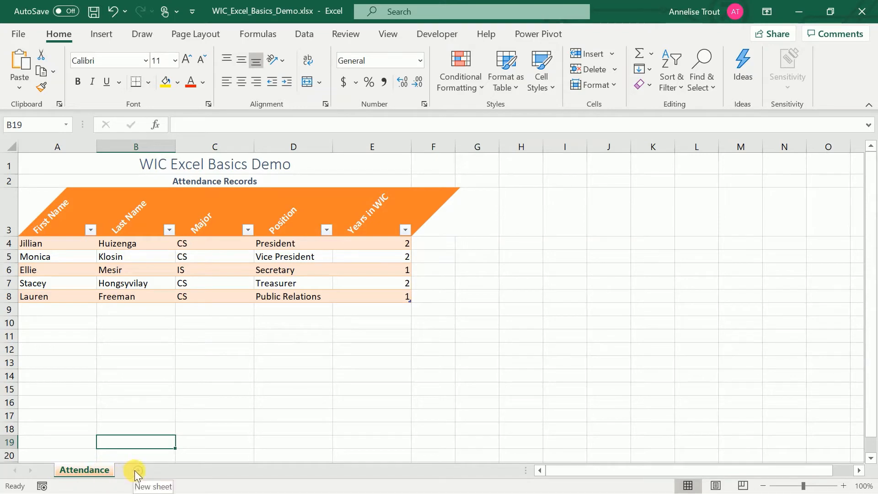
# Create a copy of the Attendance sheet in the same workbook, placed at the end.
pyautogui.rightClick(83, 467)
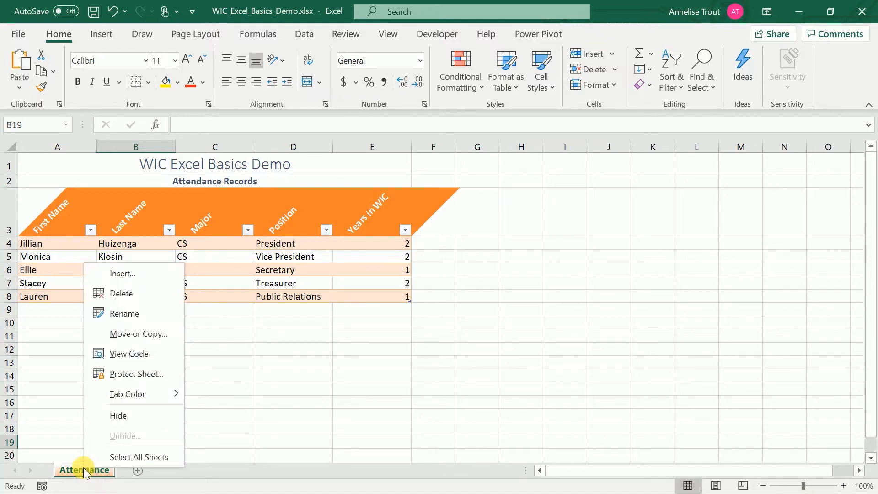
pyautogui.click(127, 340)
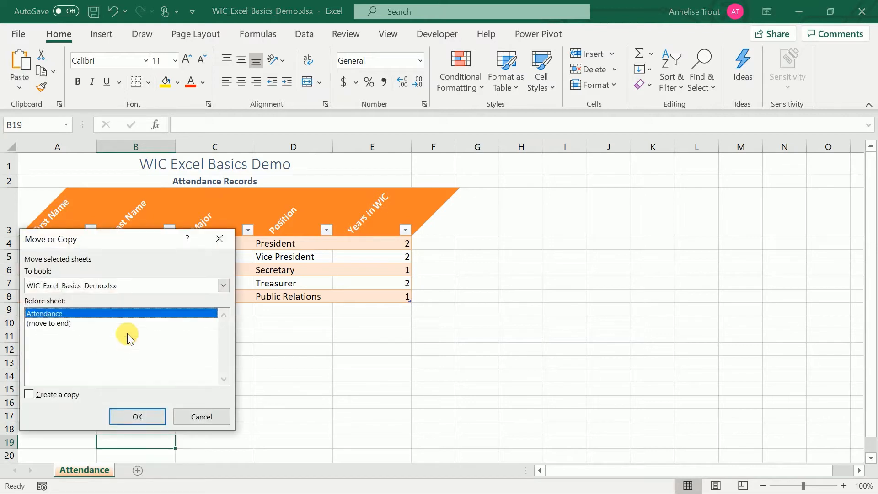
pyautogui.click(73, 324)
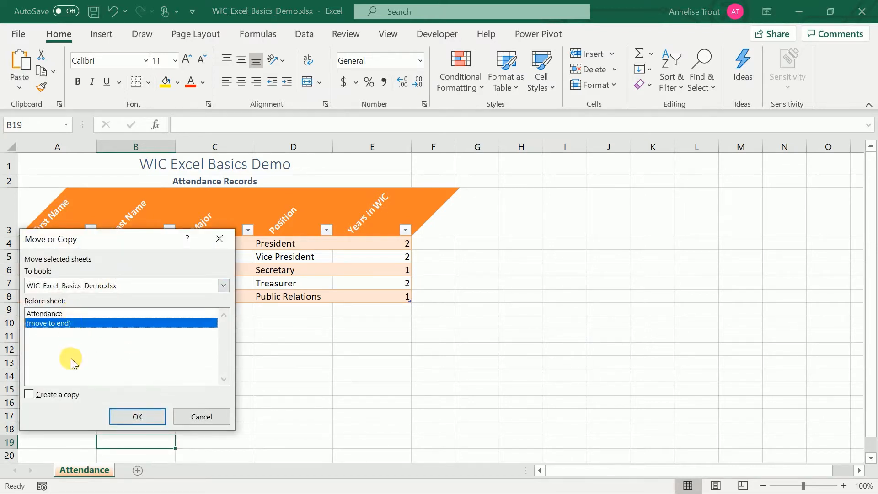
pyautogui.click(73, 311)
pyautogui.click(71, 324)
pyautogui.click(31, 397)
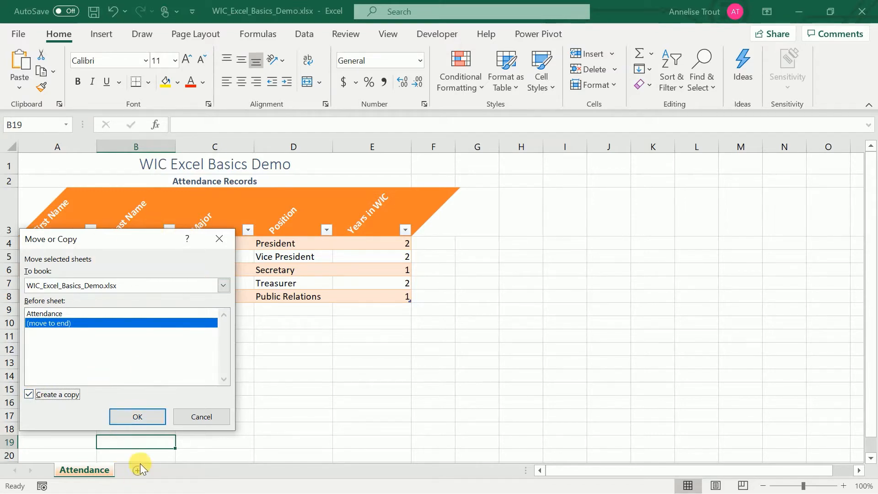
pyautogui.click(135, 414)
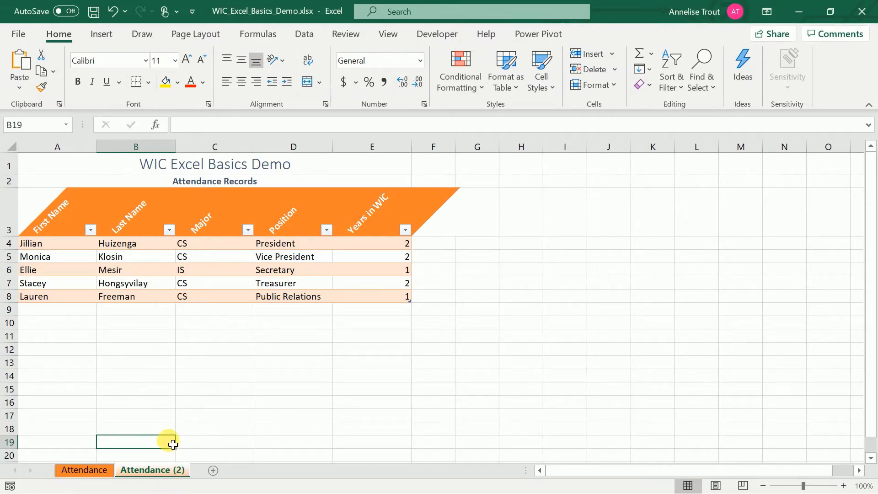
# Rename the copied sheet, Attendance (2), as Calculations.
pyautogui.click(86, 471)
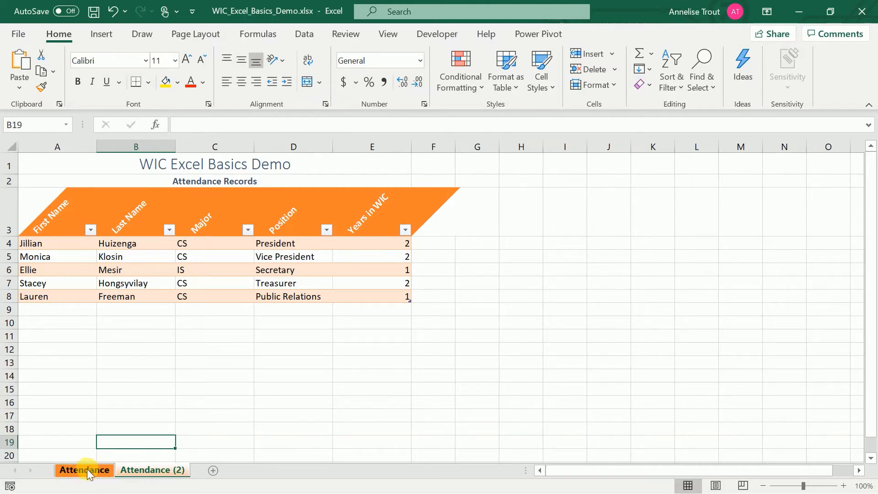
pyautogui.click(146, 471)
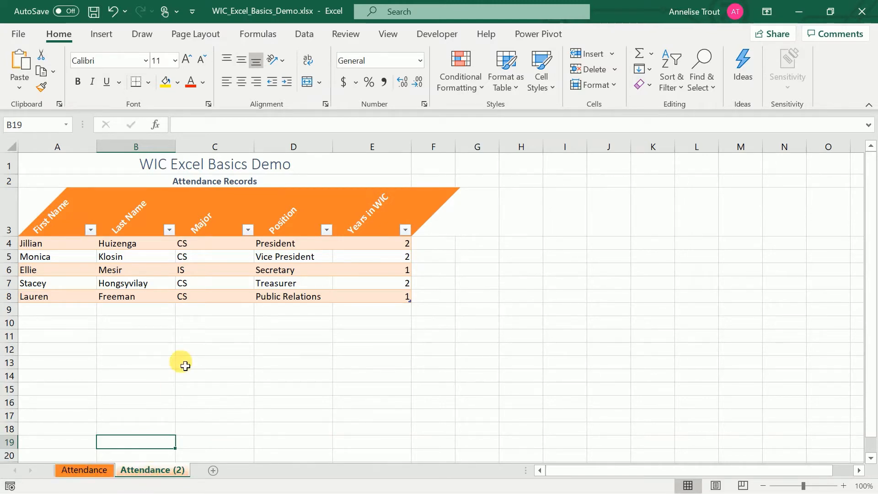
pyautogui.rightClick(159, 470)
pyautogui.click(213, 320)
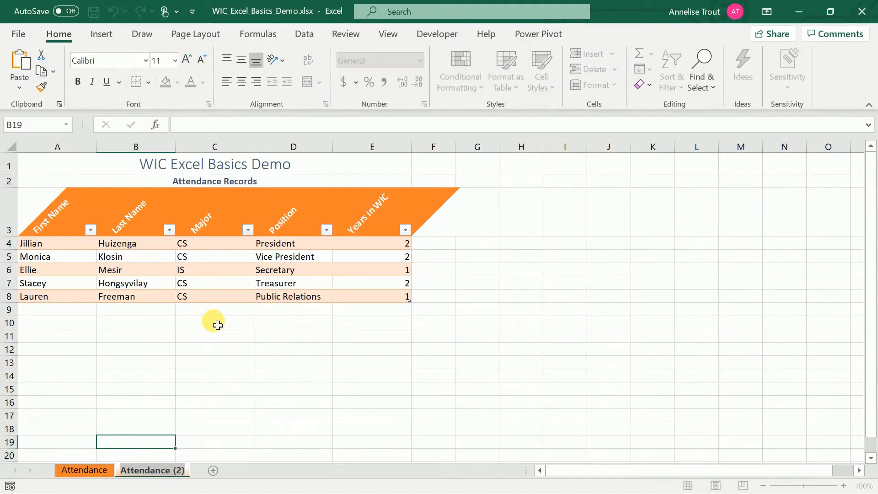
pyautogui.write('Calculations')
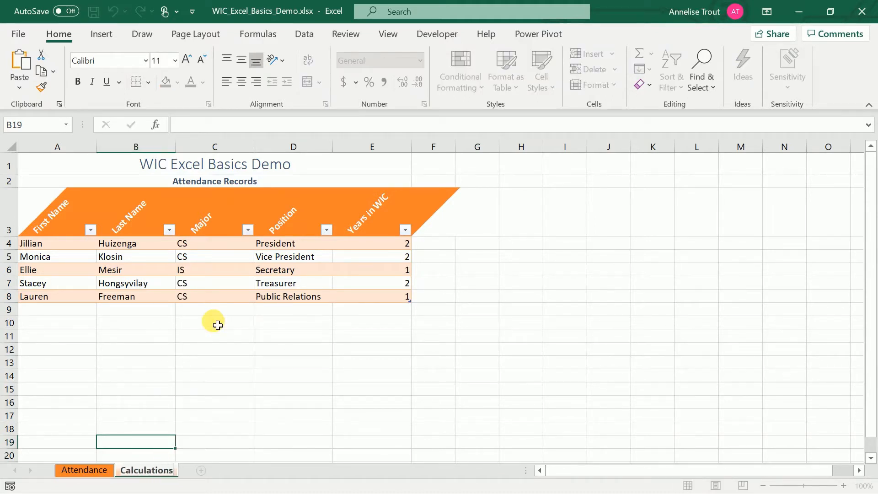
pyautogui.press('Return')
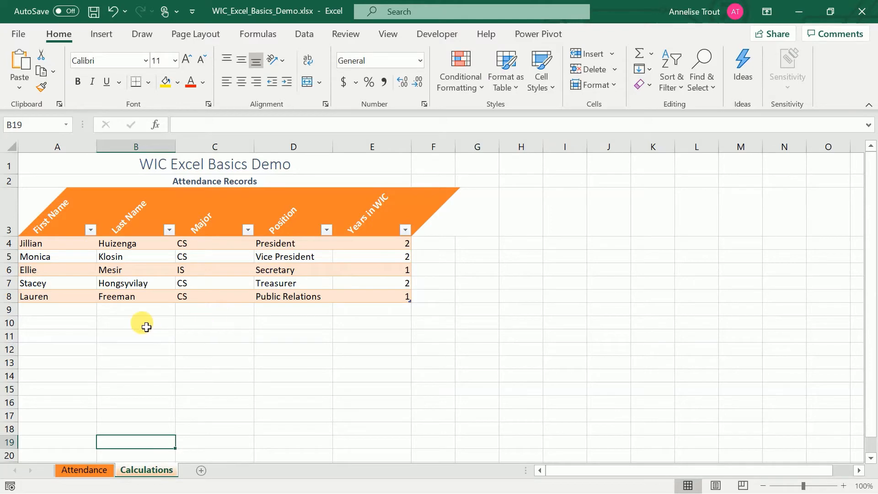
# Examine the cell addresses of the merged title in row 1, its neighboring cell and the table cells below.
pyautogui.click(66, 164)
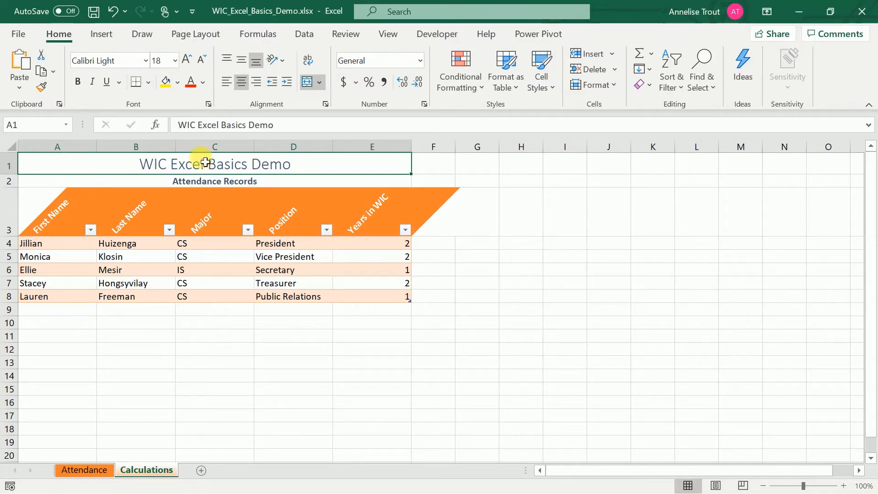
pyautogui.click(431, 169)
pyautogui.click(357, 165)
pyautogui.press('Right')
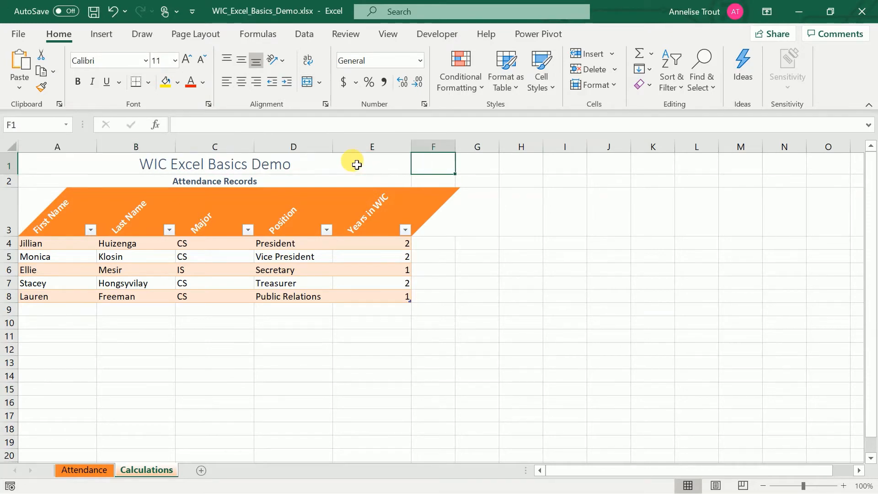
pyautogui.click(68, 246)
pyautogui.press('Right')
pyautogui.press('Right')
pyautogui.press('Up')
pyautogui.press('Up')
pyautogui.press('Up')
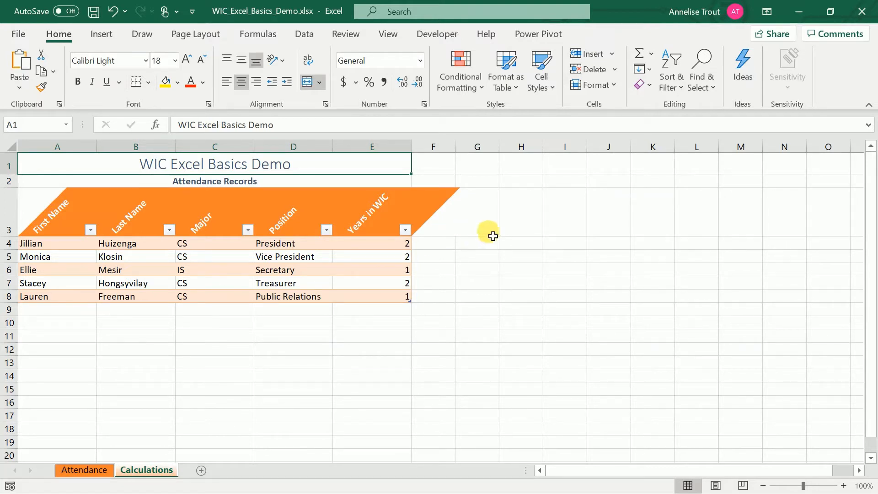
# Enter the headings "Cell Reference" in H3 and "Example" in I3 beside the table.
pyautogui.click(526, 229)
pyautogui.write('Ce')
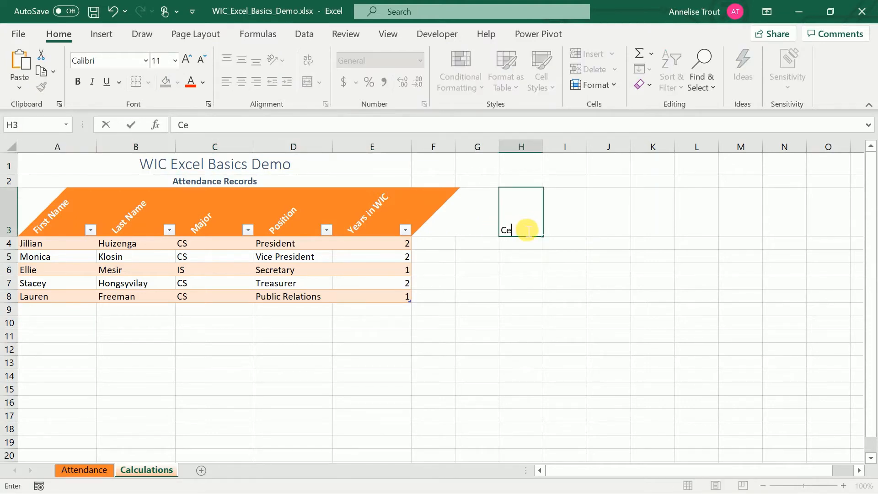
pyautogui.write('ll References')
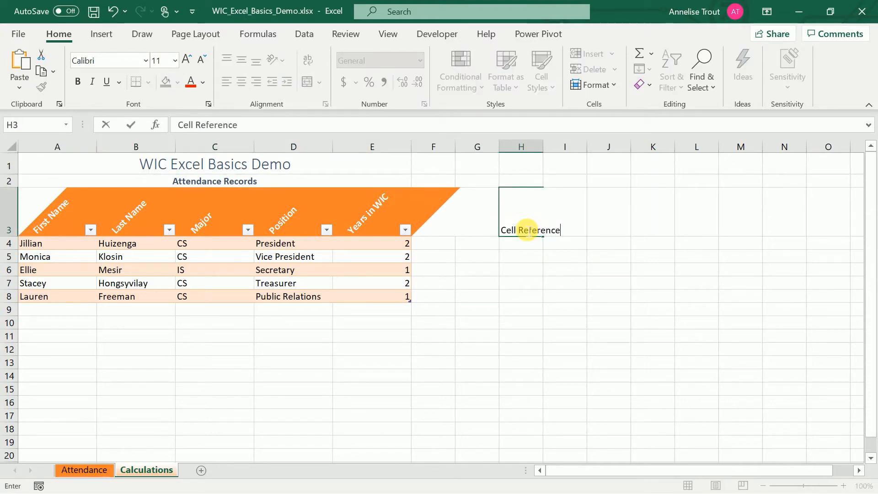
pyautogui.press('Tab')
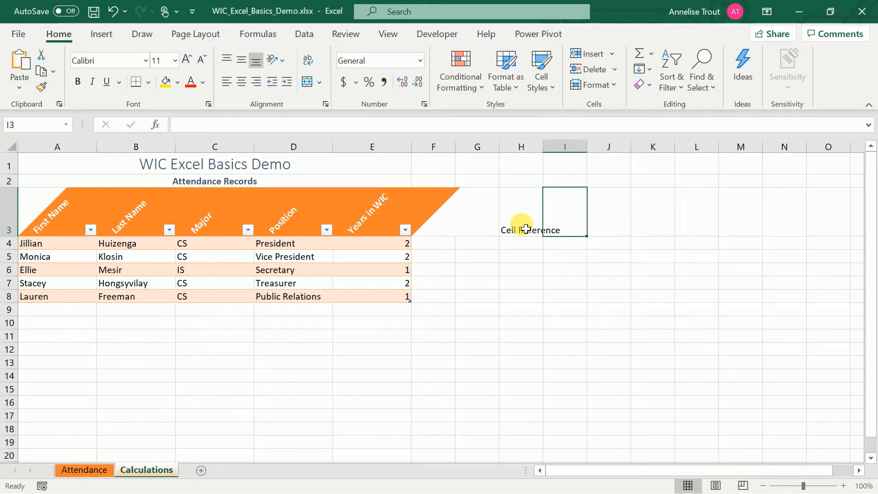
pyautogui.write('Example')
pyautogui.press('Return')
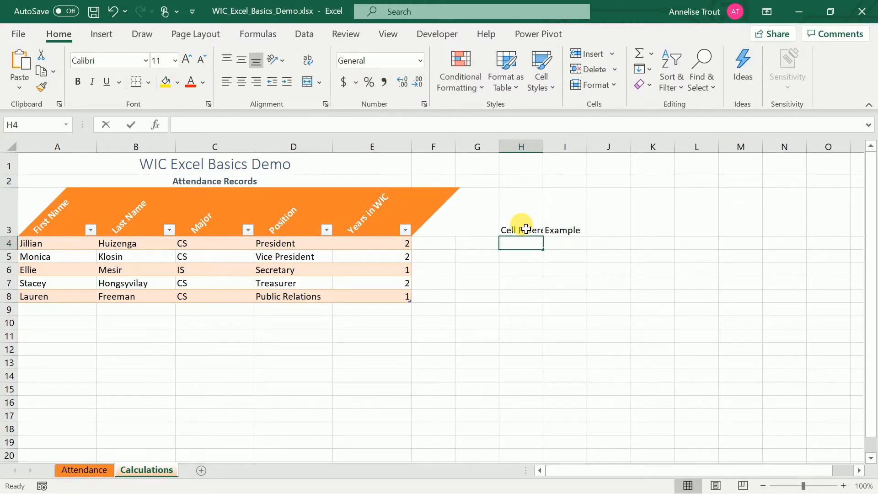
# Fill in the absolute reference row with "Absolute" in H4 and the example $A$1 in I4.
pyautogui.write('Absolute')
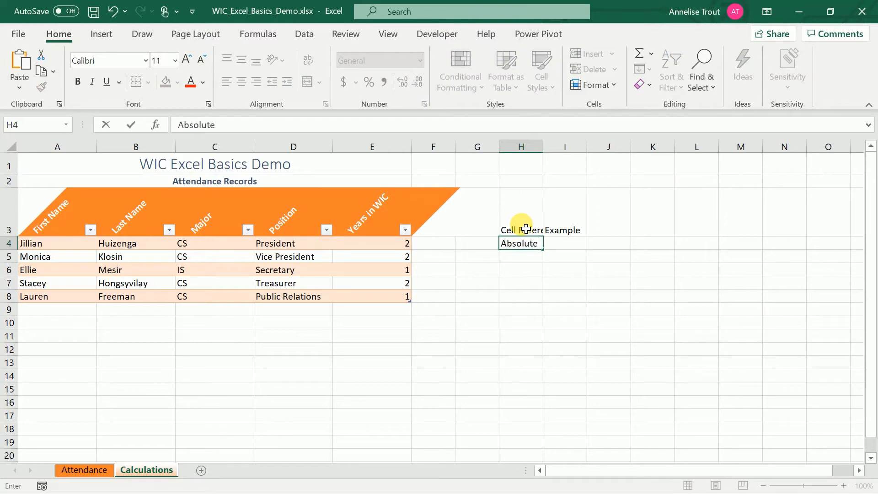
pyautogui.press('Tab')
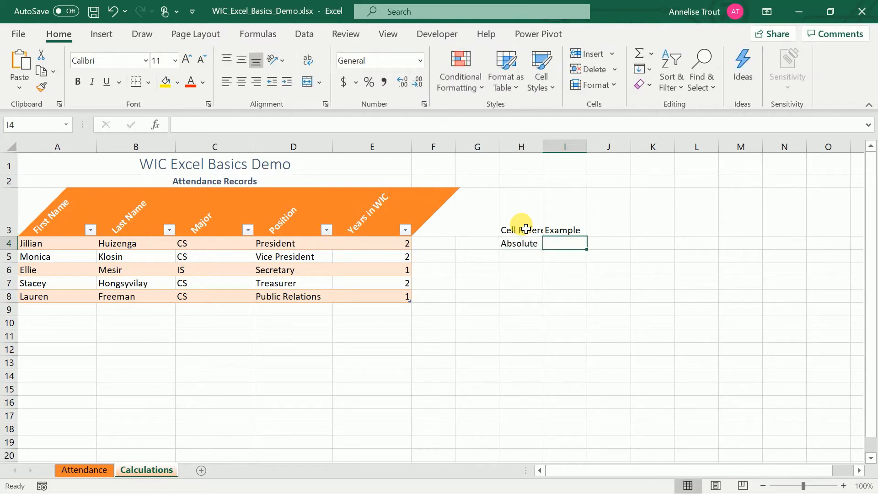
pyautogui.write('$')
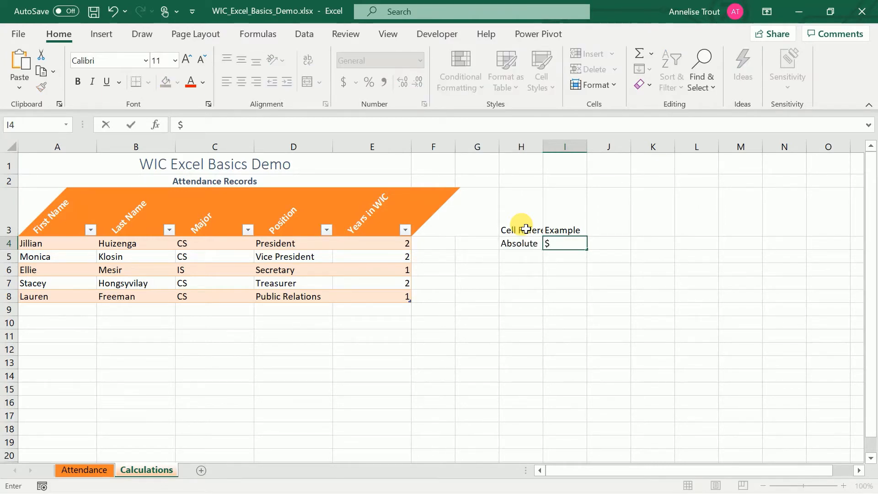
pyautogui.write('A')
pyautogui.press('BackSpace')
pyautogui.write('A!')
pyautogui.press('BackSpace')
pyautogui.write('$1')
pyautogui.press('Return')
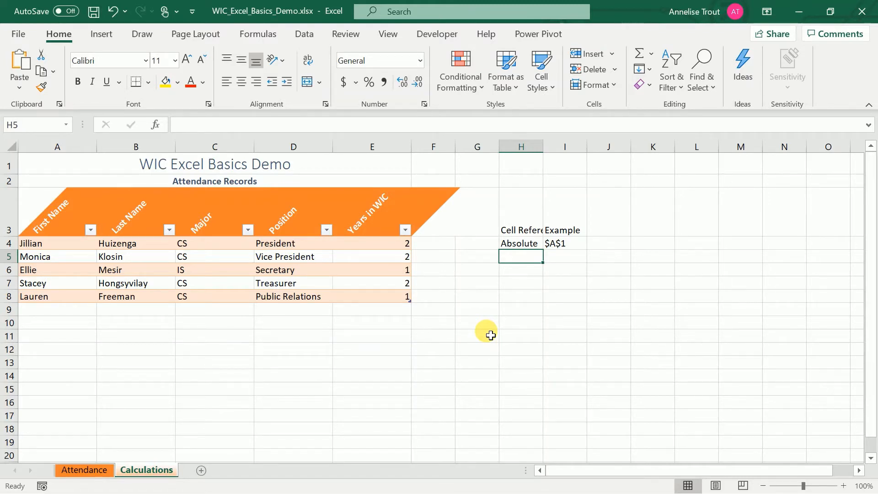
# Fill in the relative reference row with "Relative" in H5 and the example A1 in I5.
pyautogui.write('R')
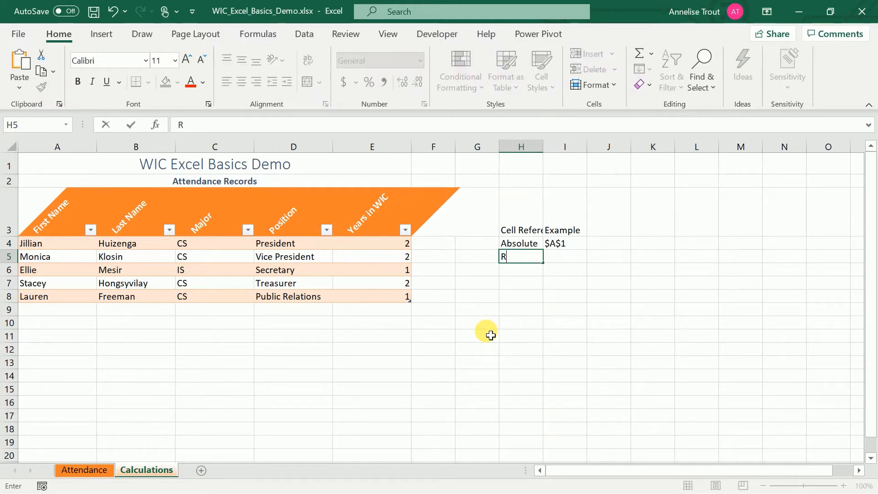
pyautogui.write('elative')
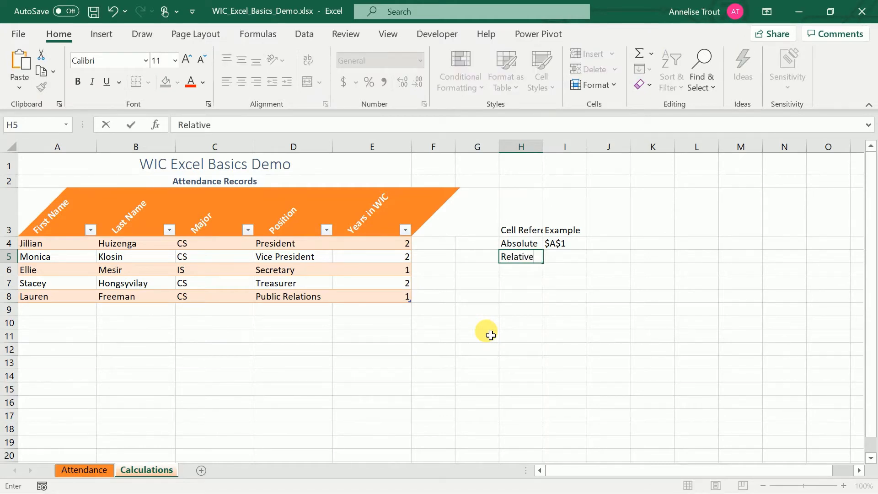
pyautogui.press('Tab')
pyautogui.write('1')
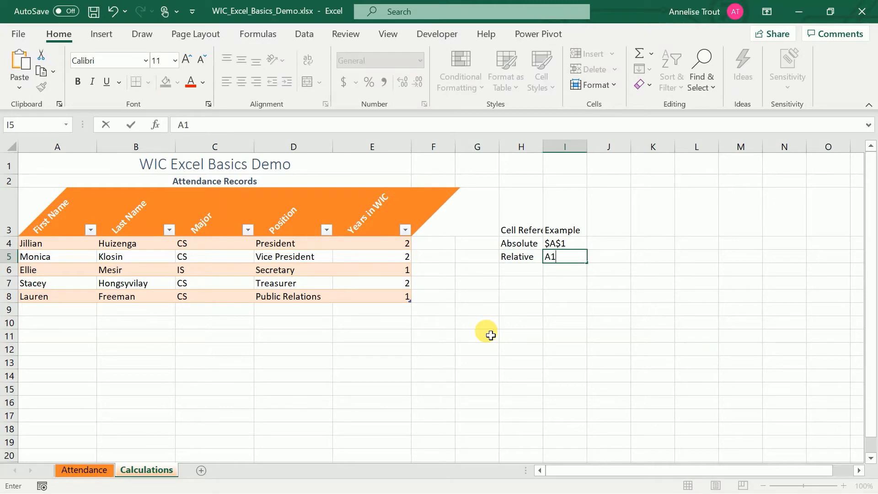
pyautogui.press('Return')
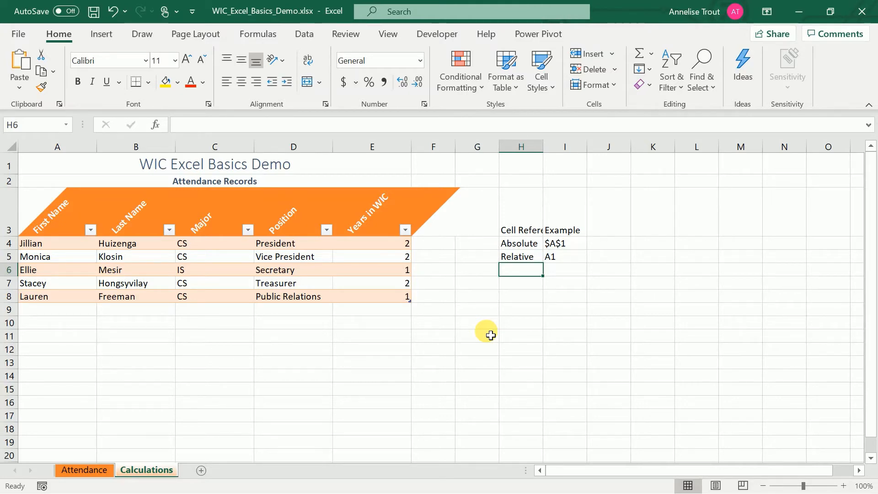
# Add the mixed reference row with "Mixed" in H6 and the examples "$A1, A$1" in I6.
pyautogui.write('Mixed')
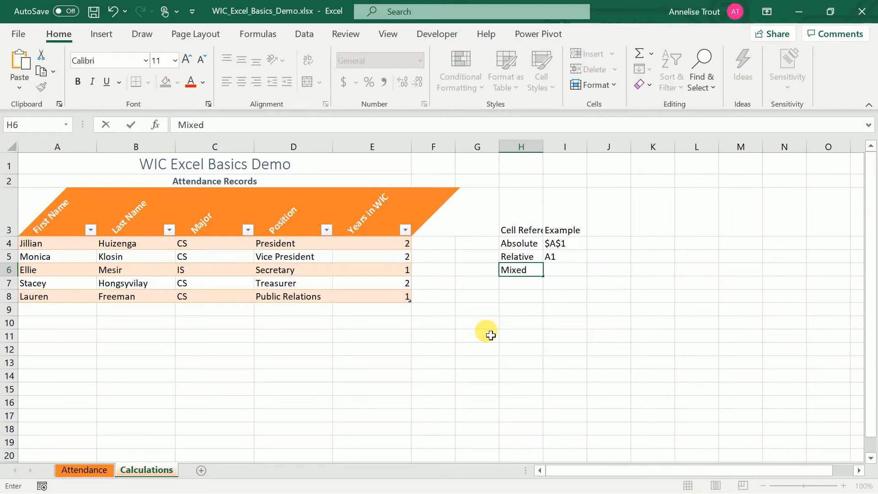
pyautogui.press('Tab')
pyautogui.write('$')
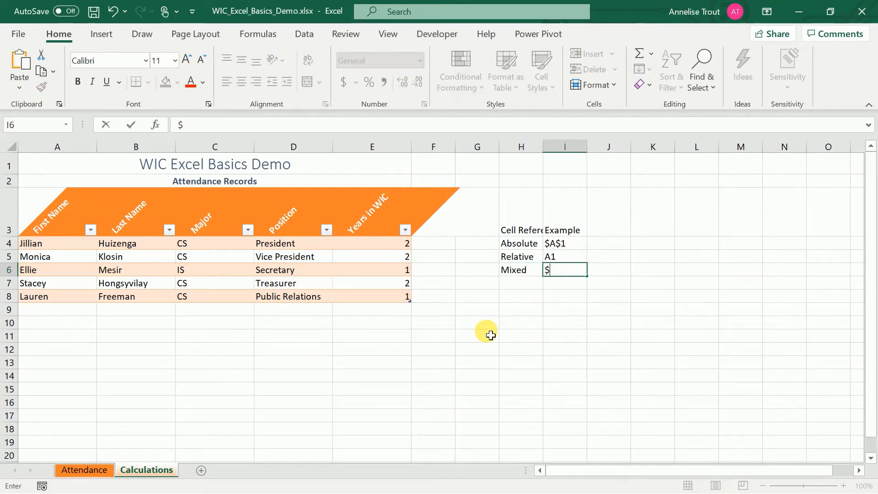
pyautogui.write('A1, A$1')
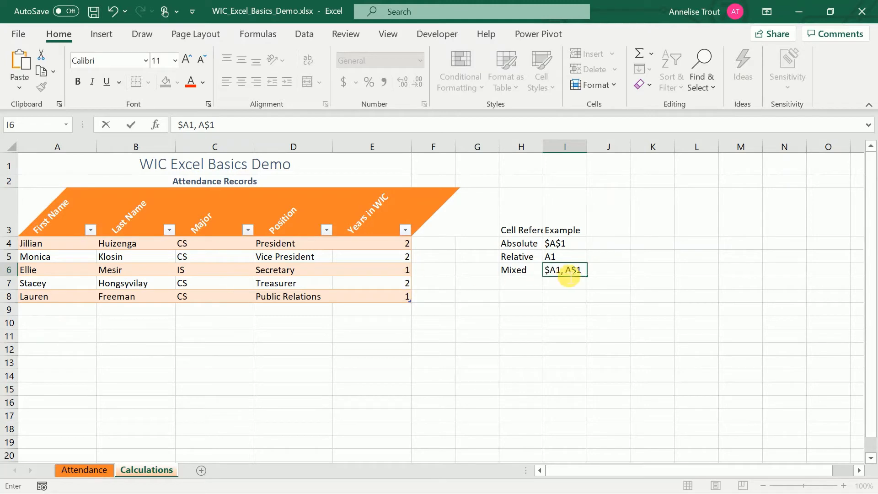
pyautogui.press('Return')
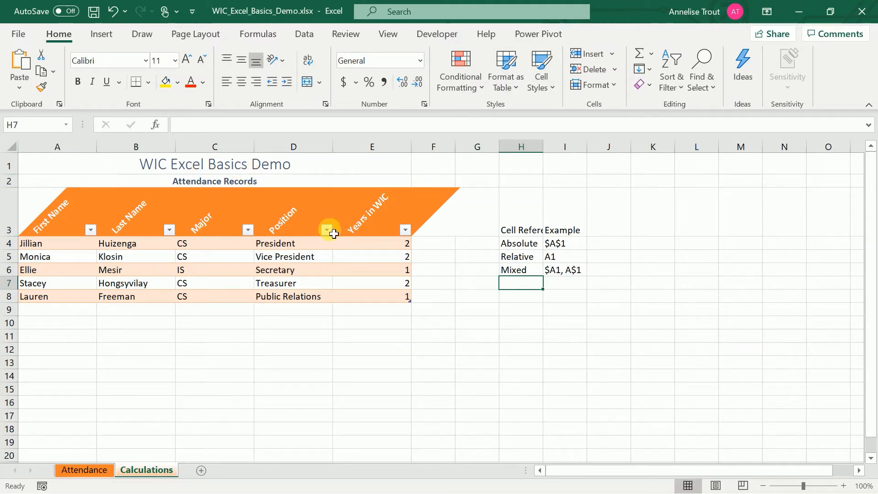
# Convert the cell reference list in H3:I6 into a table with headers and apply the orange table style.
pyautogui.moveTo(515, 215); pyautogui.dragTo(556, 271)
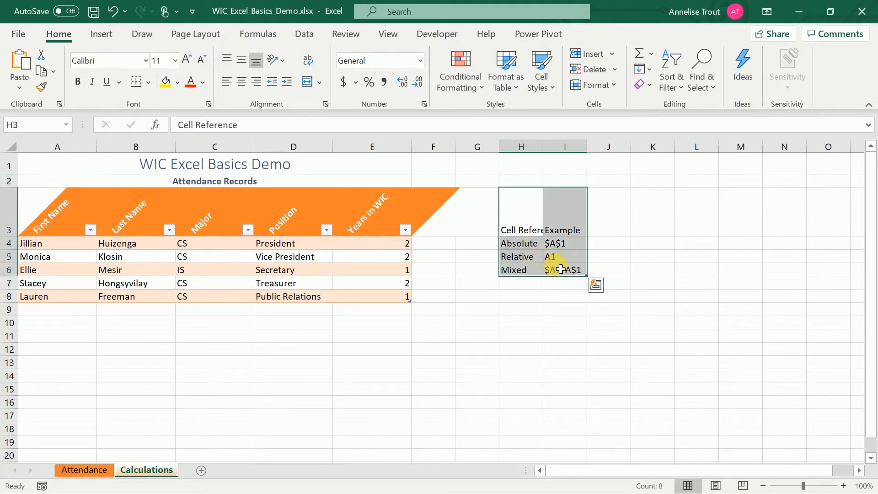
pyautogui.click(111, 39)
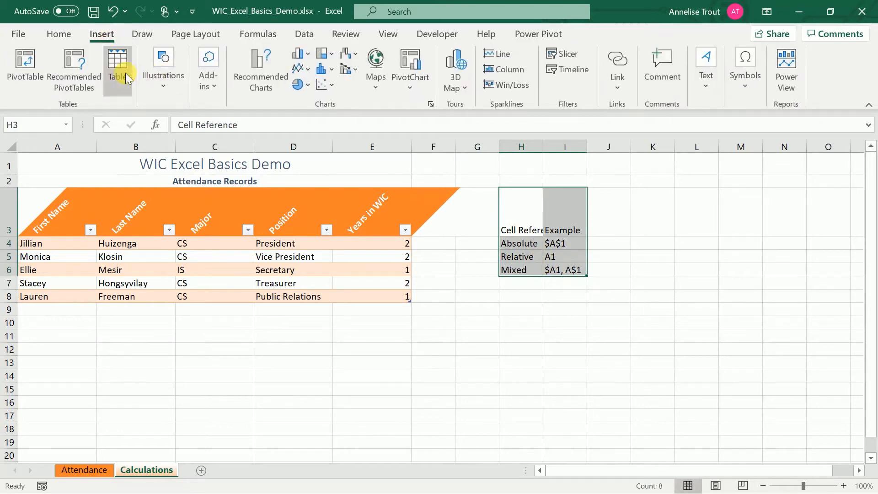
pyautogui.click(118, 69)
pyautogui.click(534, 264)
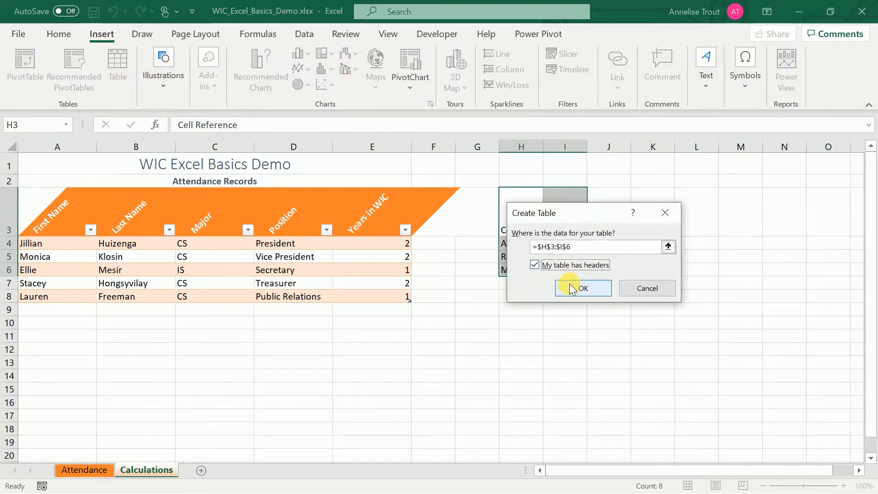
pyautogui.click(573, 288)
pyautogui.click(802, 81)
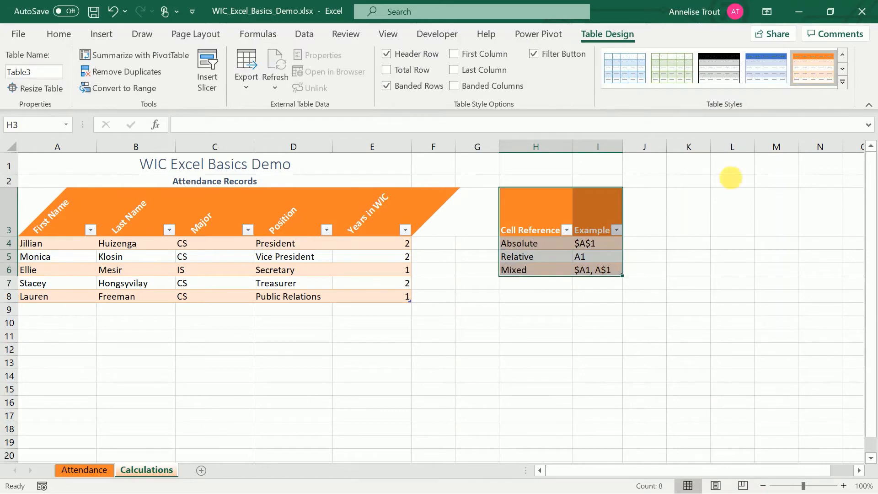
# Angle the Cell Reference and Example headings in H3:I3 counterclockwise.
pyautogui.click(558, 226)
pyautogui.moveTo(558, 226); pyautogui.dragTo(611, 221)
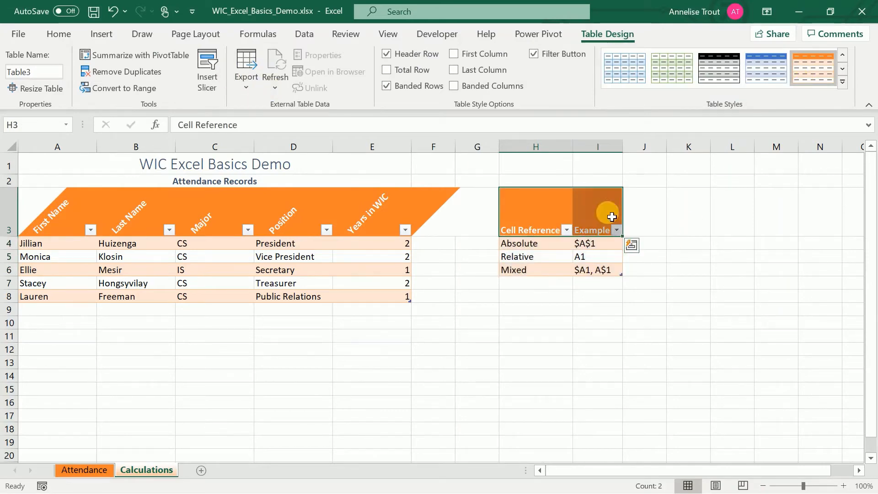
pyautogui.click(55, 34)
pyautogui.click(282, 61)
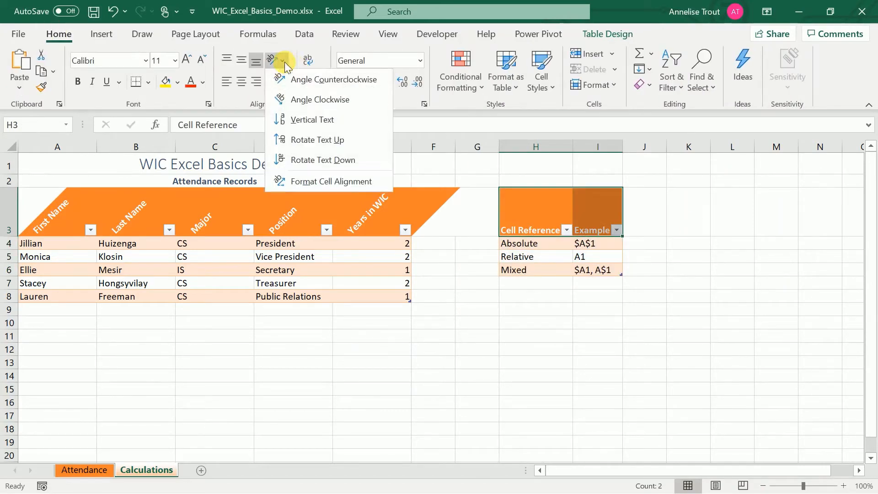
pyautogui.click(348, 78)
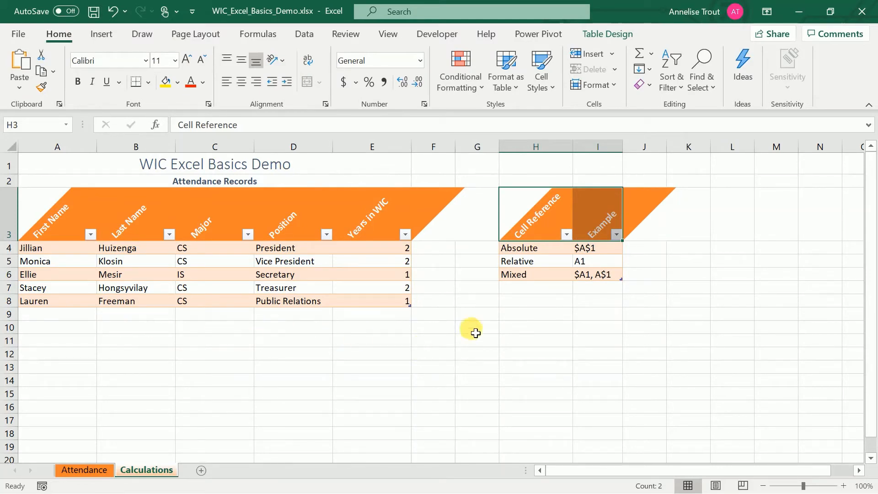
pyautogui.click(360, 317)
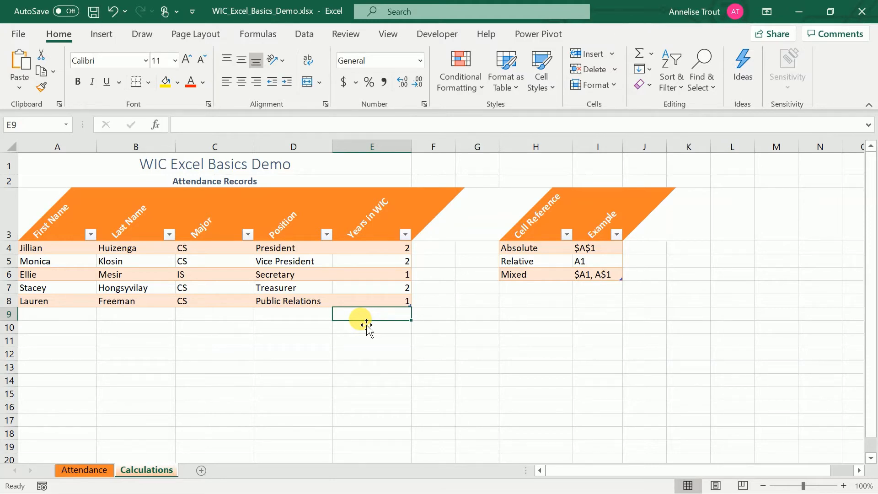
# Begin a COUNT formula in A9, directly below the First Name column.
pyautogui.click(53, 254)
pyautogui.click(388, 253)
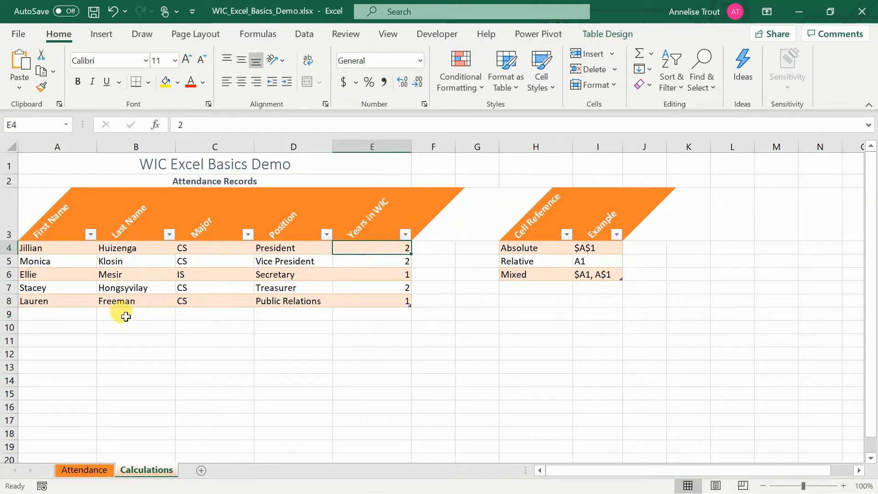
pyautogui.click(64, 320)
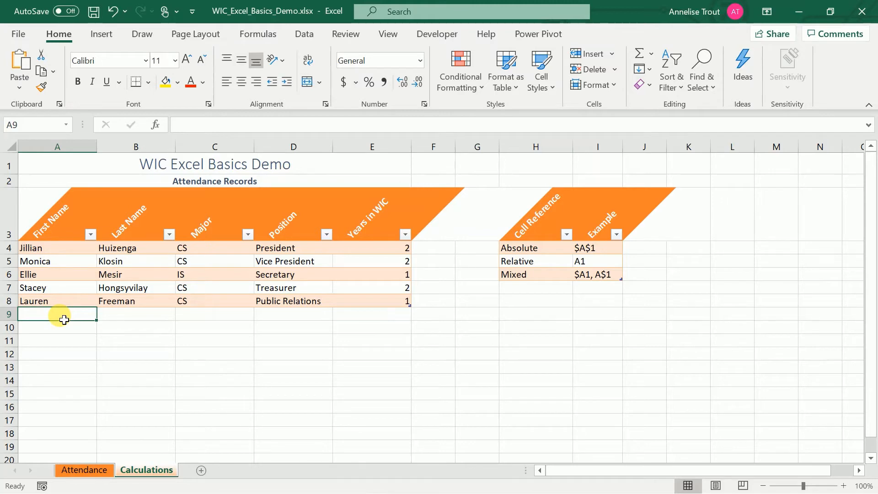
pyautogui.write('=')
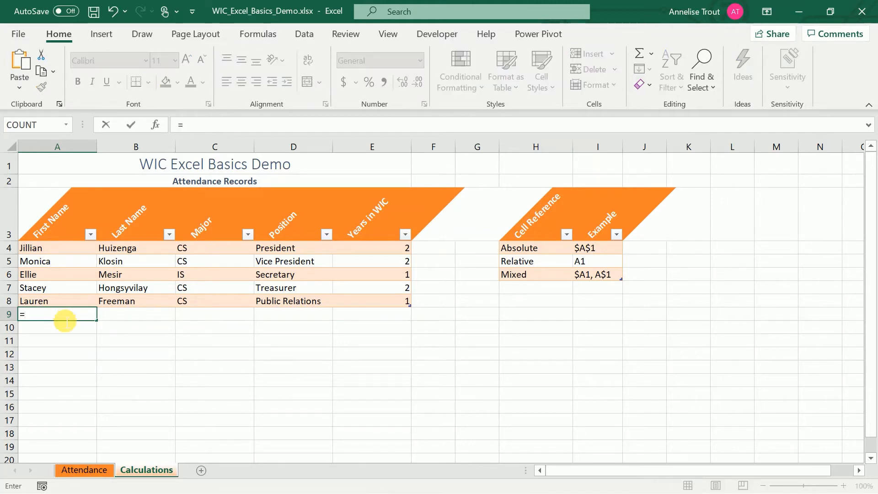
pyautogui.write('count')
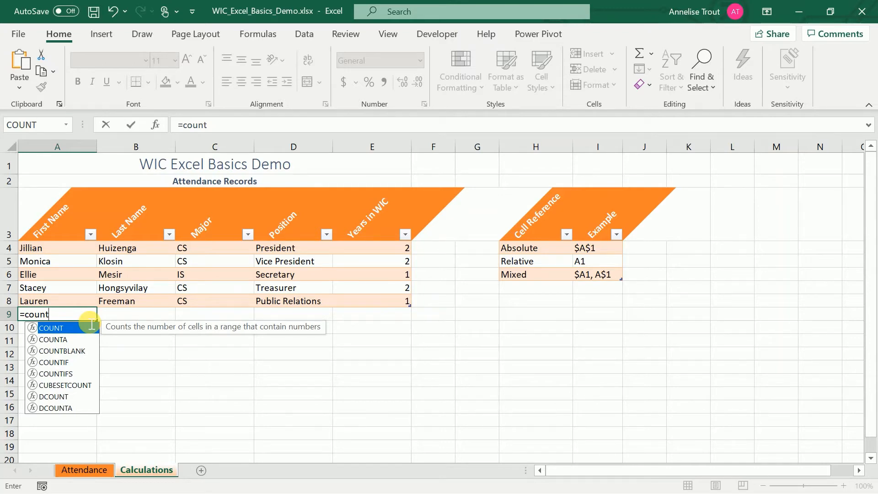
pyautogui.write('(')
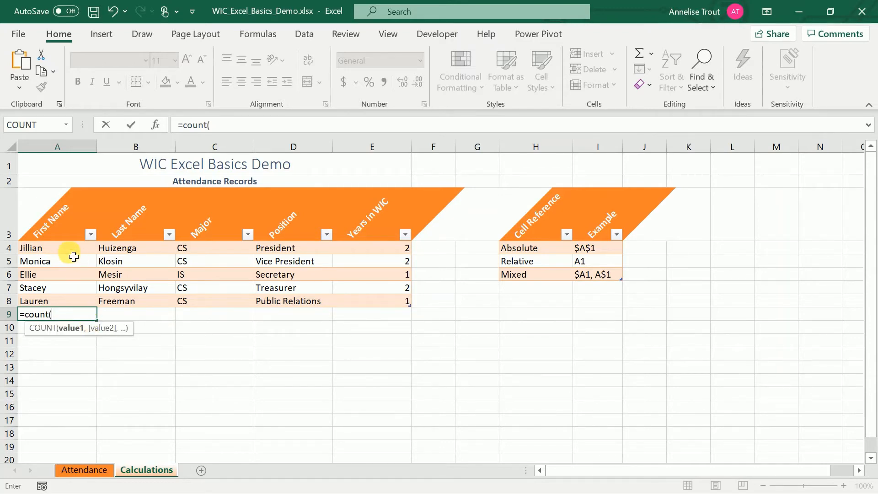
pyautogui.moveTo(70, 254); pyautogui.dragTo(73, 309)
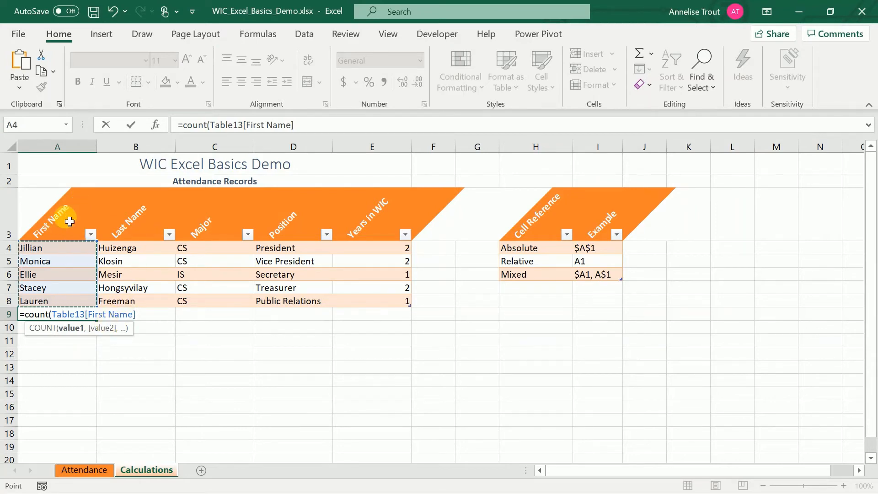
pyautogui.press('BackSpace')
pyautogui.press('BackSpace')
pyautogui.press('BackSpace')
pyautogui.press('BackSpace')
pyautogui.press('BackSpace')
pyautogui.press('BackSpace')
pyautogui.press('BackSpace')
pyautogui.press('BackSpace')
pyautogui.press('BackSpace')
pyautogui.press('BackSpace')
pyautogui.press('BackSpace')
pyautogui.press('BackSpace')
pyautogui.press('BackSpace')
pyautogui.press('BackSpace')
pyautogui.press('BackSpace')
pyautogui.press('BackSpace')
pyautogui.press('BackSpace')
pyautogui.press('BackSpace')
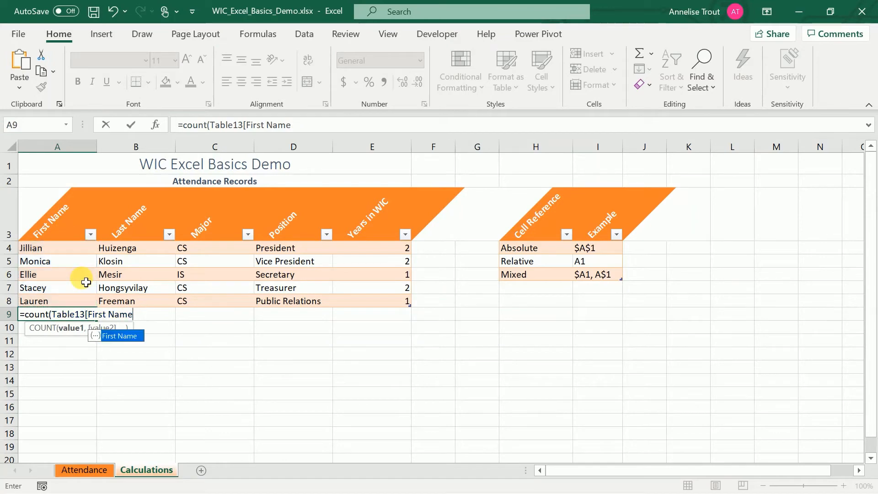
pyautogui.press('BackSpace')
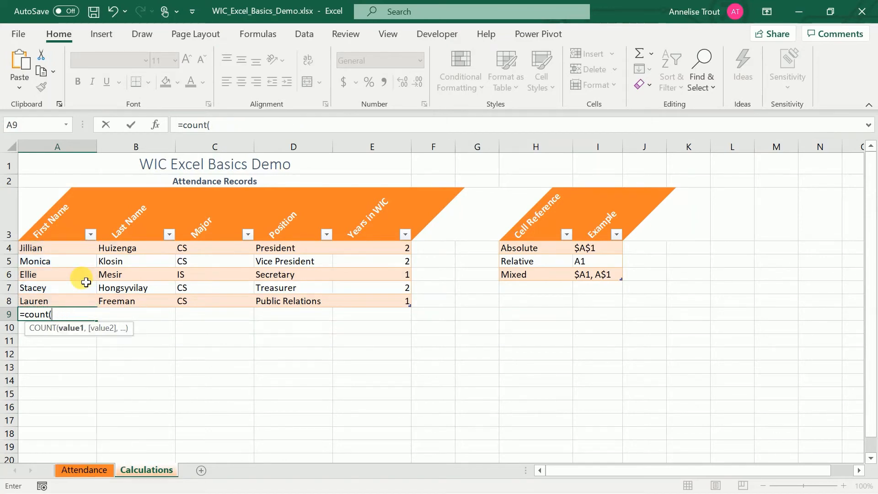
# Complete the COUNT formula in A9 with the relative range A4:A8.
pyautogui.write('A3')
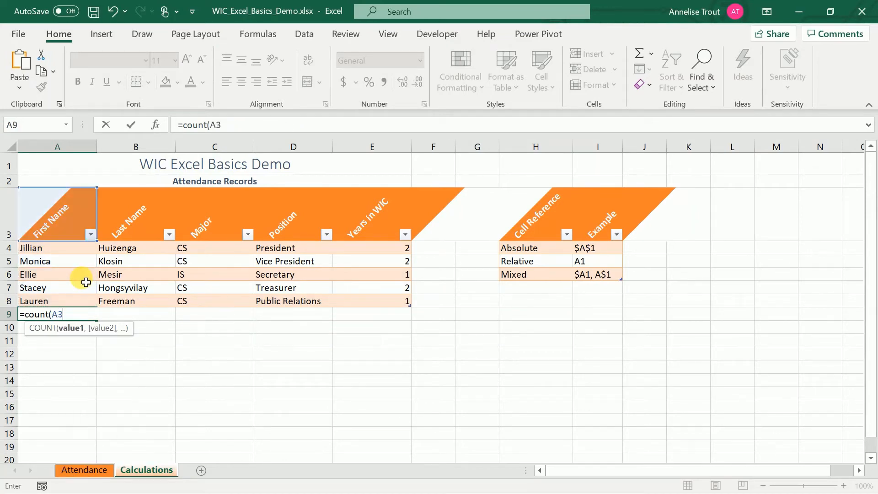
pyautogui.write(':')
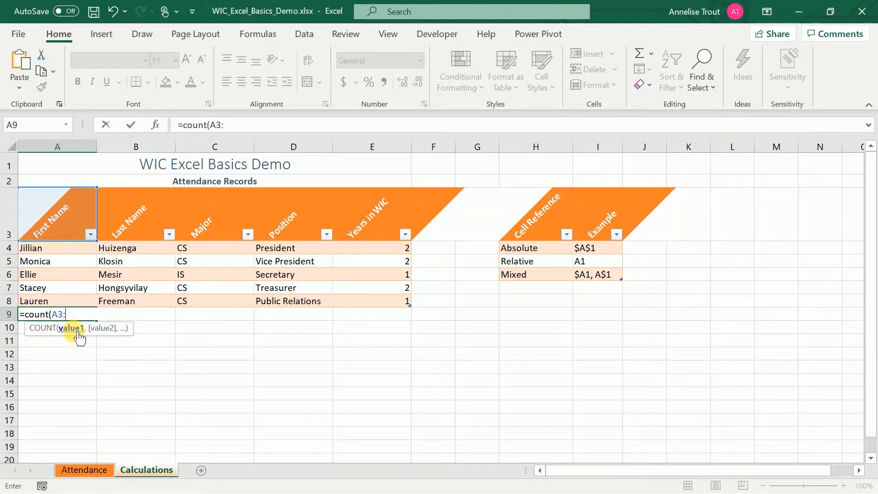
pyautogui.write('A8')
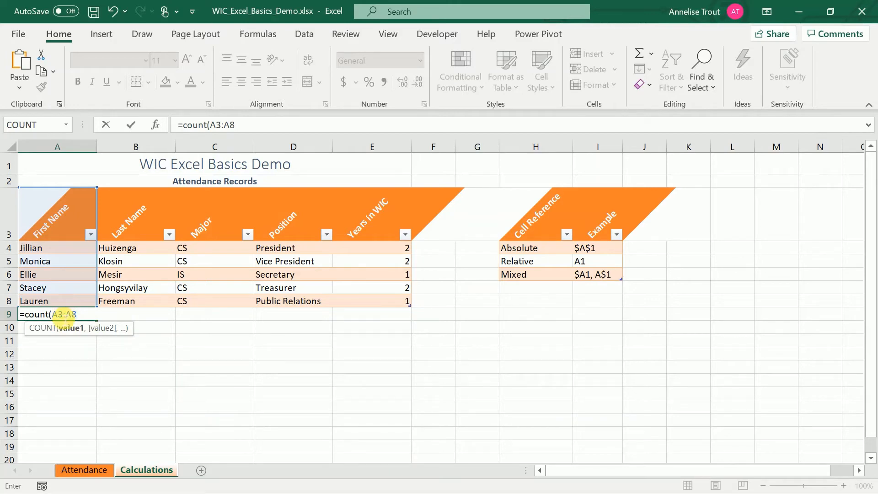
pyautogui.click(65, 316)
pyautogui.press('BackSpace')
pyautogui.write('2')
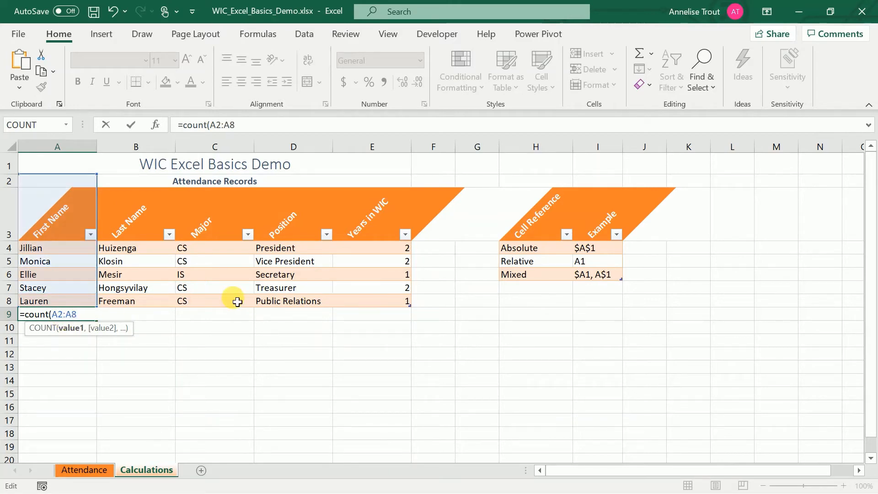
pyautogui.press('BackSpace')
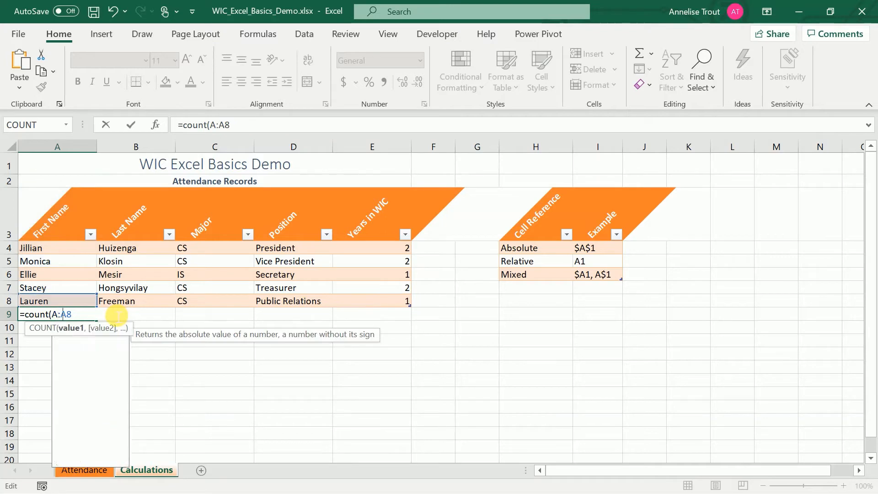
pyautogui.write('4')
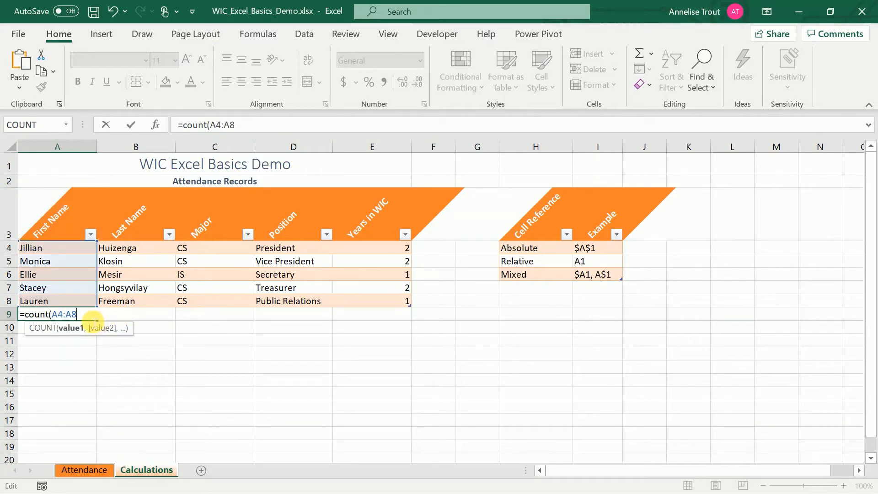
pyautogui.press('Return')
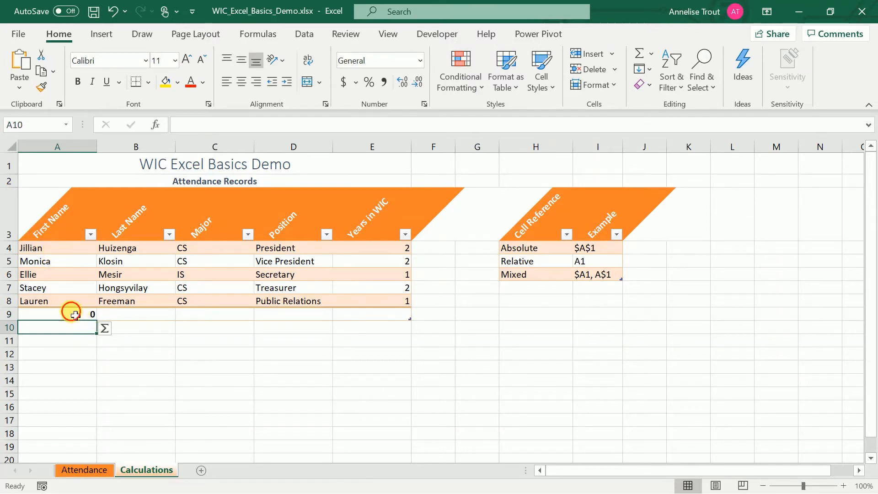
# Fill the COUNT formula from A9 across to E9 and compare the references in B9 and A9.
pyautogui.click(75, 315)
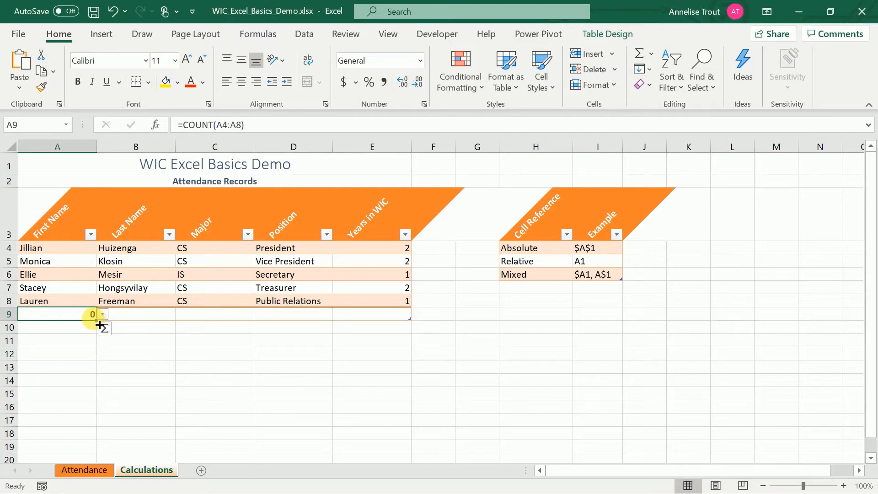
pyautogui.moveTo(101, 326); pyautogui.dragTo(398, 320)
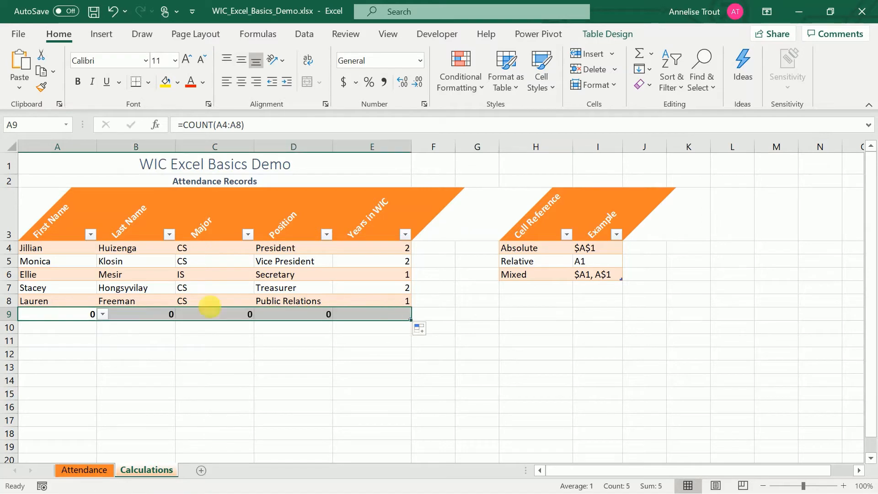
pyautogui.click(131, 319)
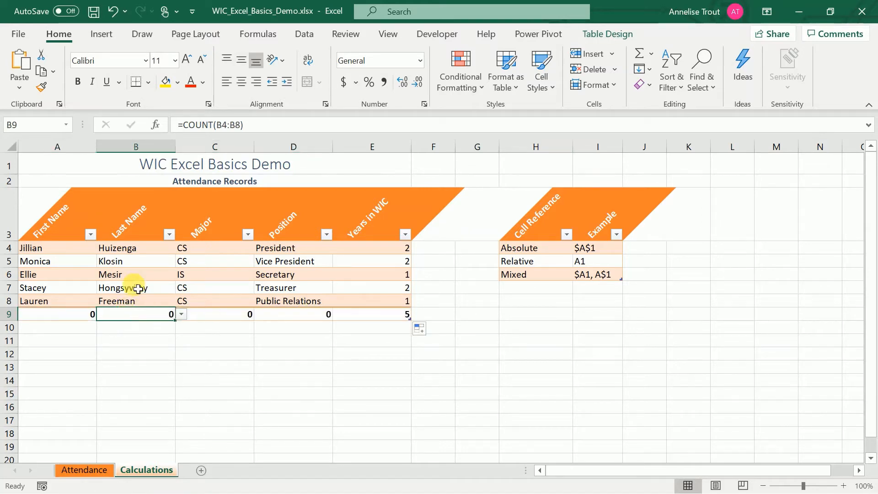
pyautogui.click(73, 321)
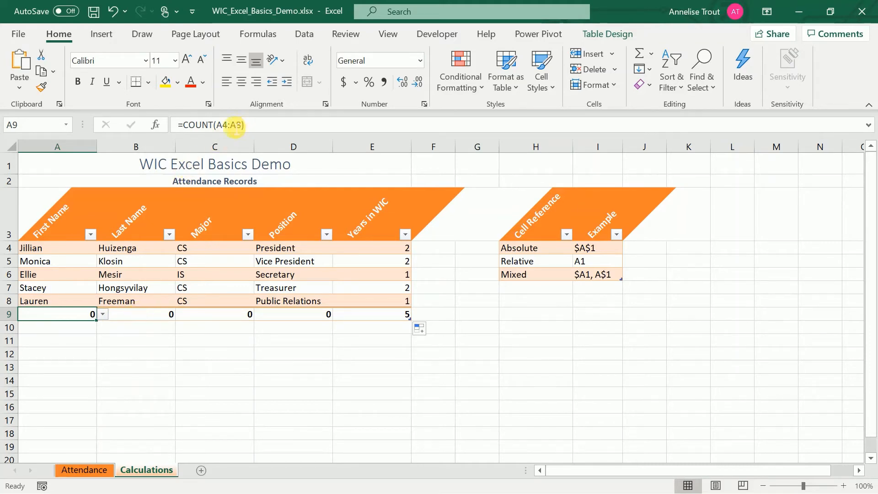
# Inspect how the filled COUNT formula's range references change across B9 to E9.
pyautogui.click(140, 321)
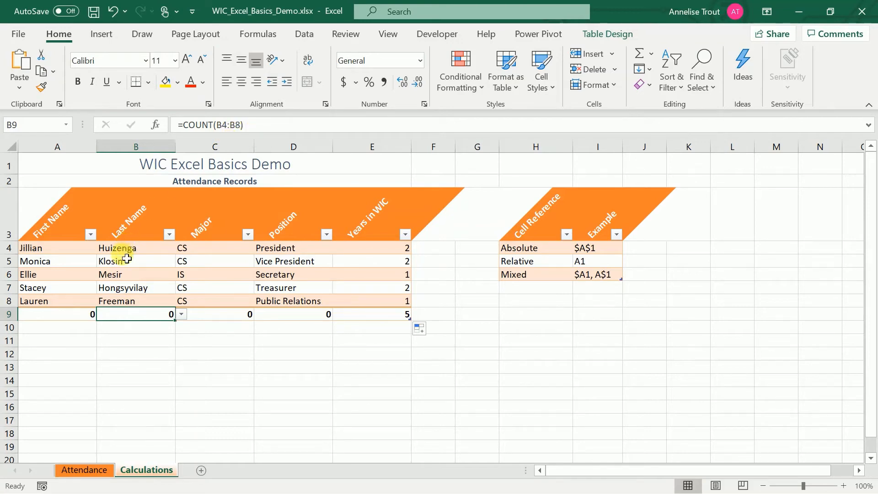
pyautogui.click(216, 320)
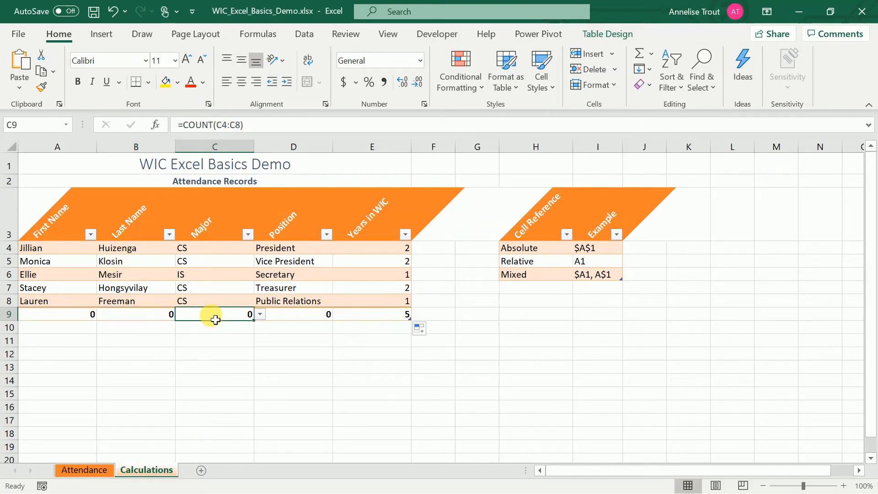
pyautogui.press('Right')
pyautogui.press('Right')
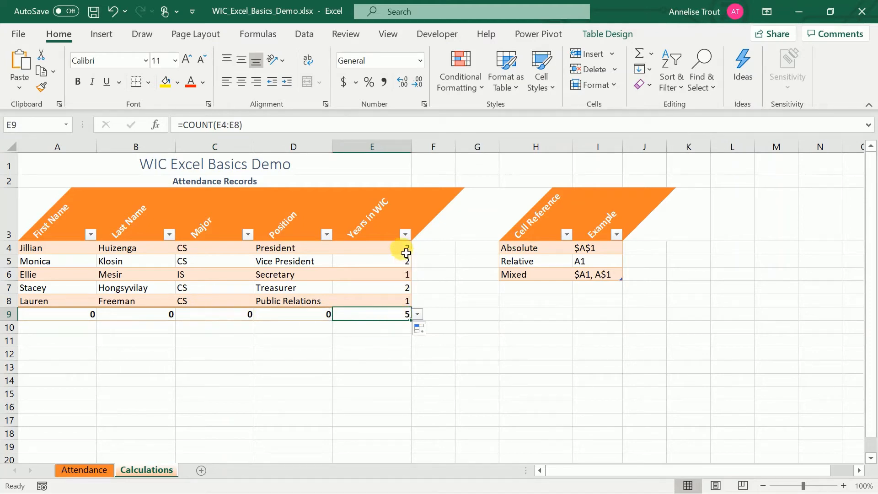
# Clear the COUNT formulas from A9:E9 and return to A9.
pyautogui.moveTo(402, 247); pyautogui.dragTo(90, 316)
pyautogui.press('Delete')
pyautogui.press('Left')
pyautogui.press('Left')
pyautogui.press('Left')
pyautogui.press('Left')
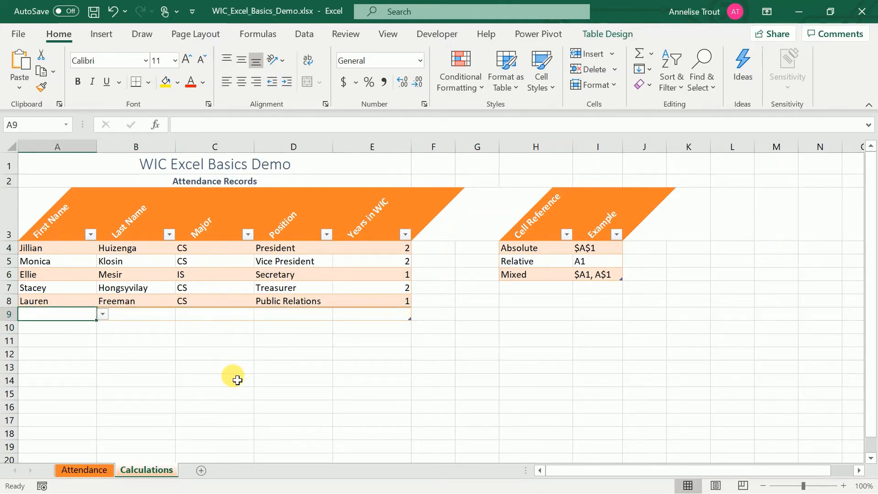
# Enter a COUNTA formula in A9 that counts the First Name column entries in A4:A8.
pyautogui.write('=counta')
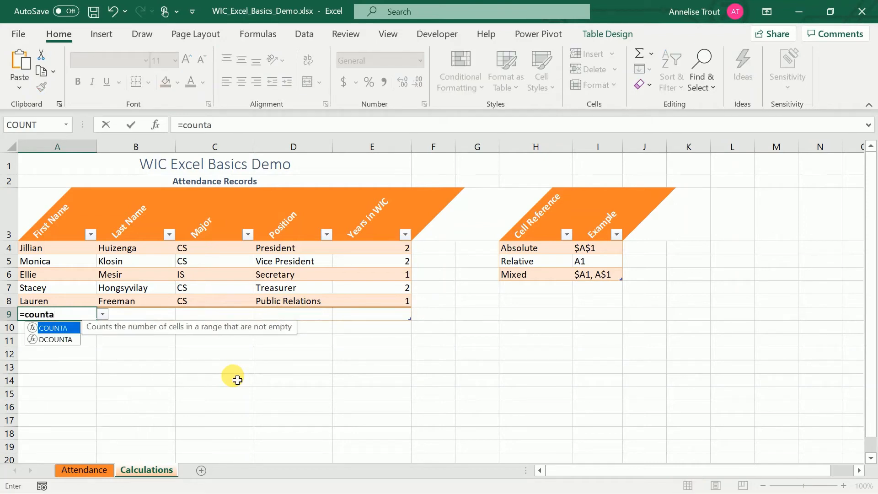
pyautogui.write('(')
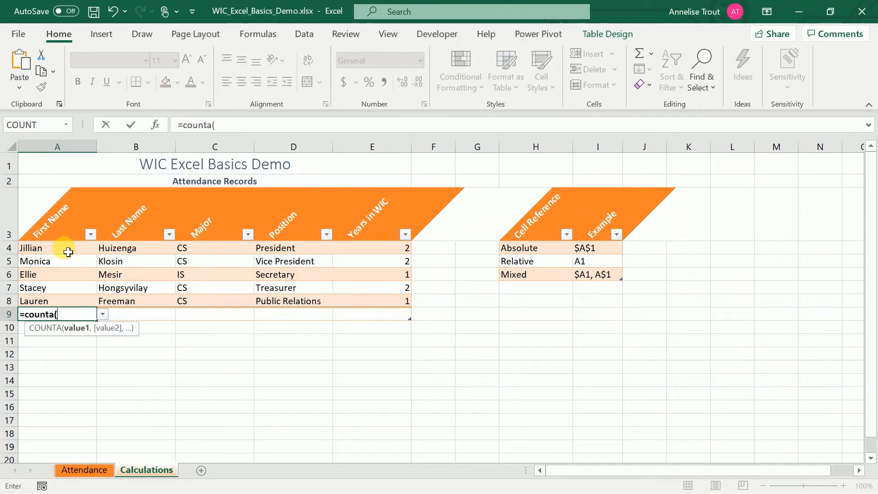
pyautogui.moveTo(65, 251); pyautogui.dragTo(67, 302)
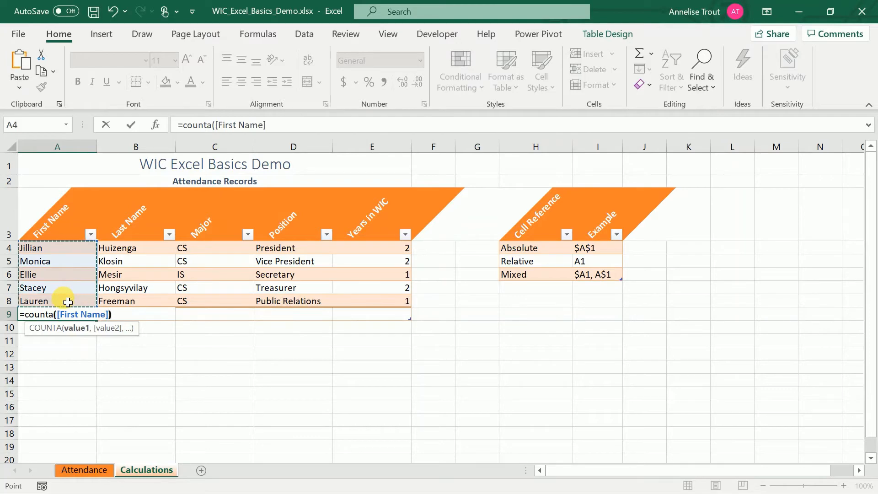
pyautogui.write(')')
pyautogui.press('Return')
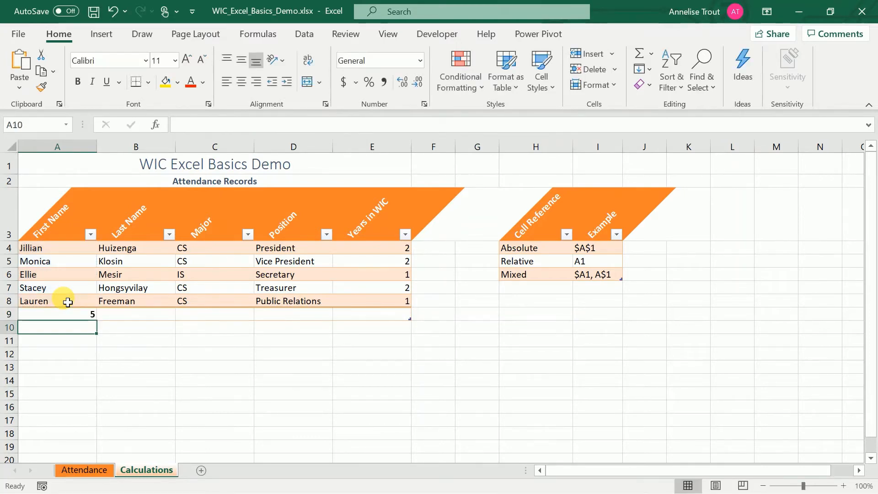
# Fill the COUNTA formula from A9 across to E9, and clear the whole filled range again.
pyautogui.click(80, 320)
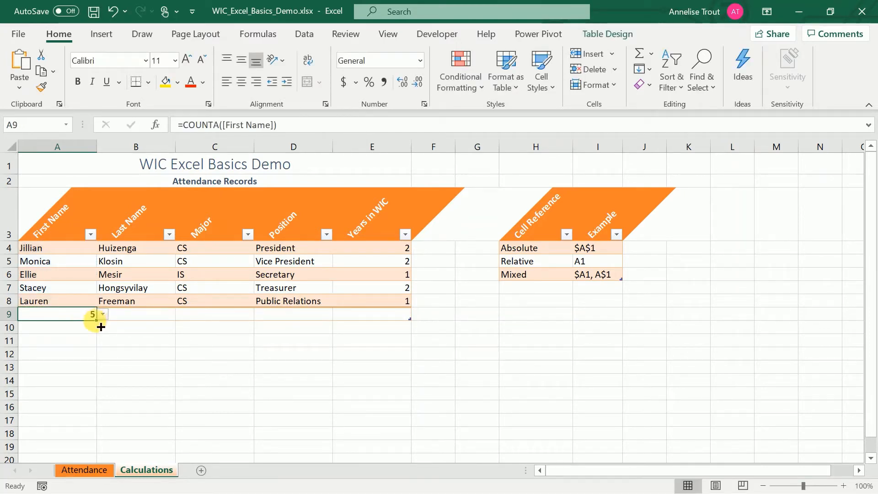
pyautogui.moveTo(102, 325); pyautogui.dragTo(402, 315)
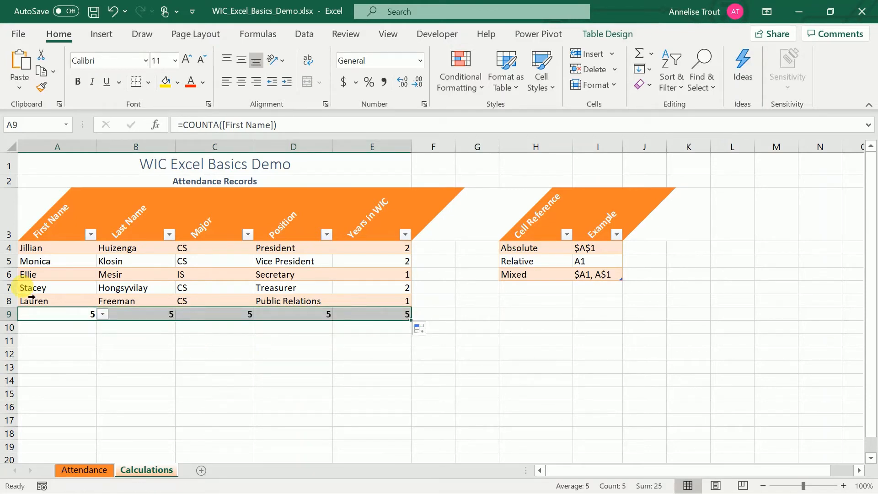
pyautogui.press('Delete')
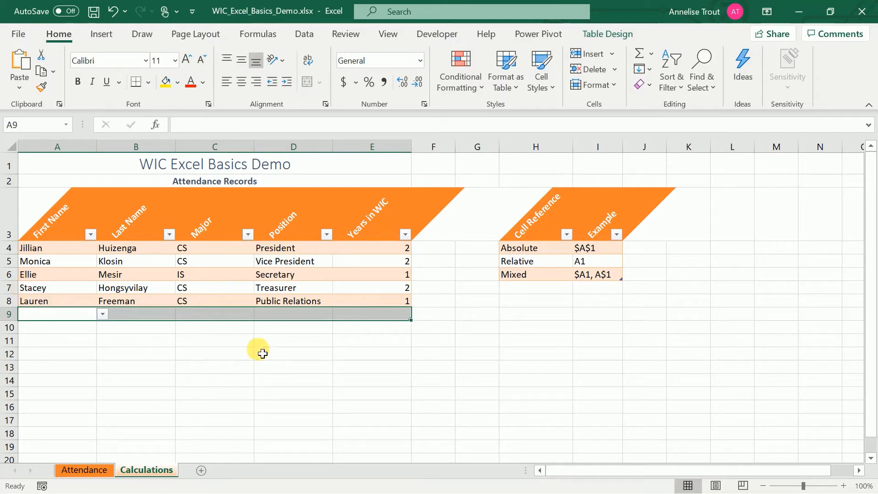
# Insert an AutoSum total for the Years in WIC column in E9 and review its SUBTOTAL arguments.
pyautogui.click(374, 318)
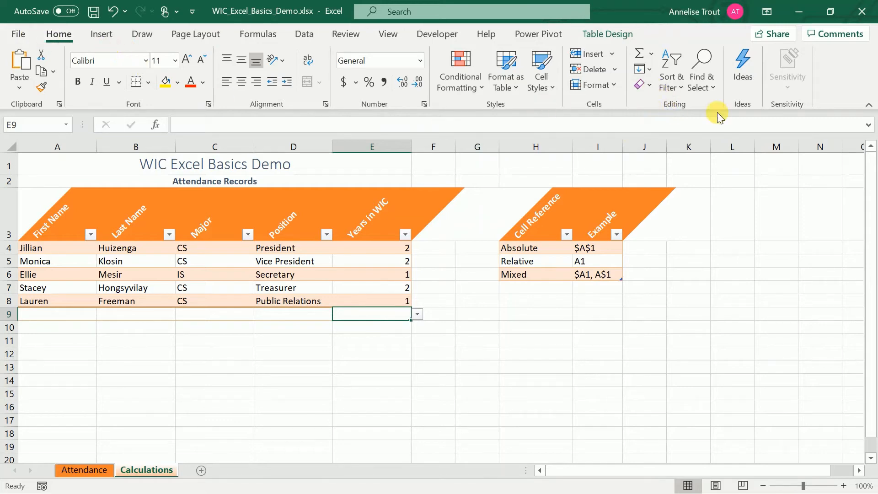
pyautogui.click(638, 56)
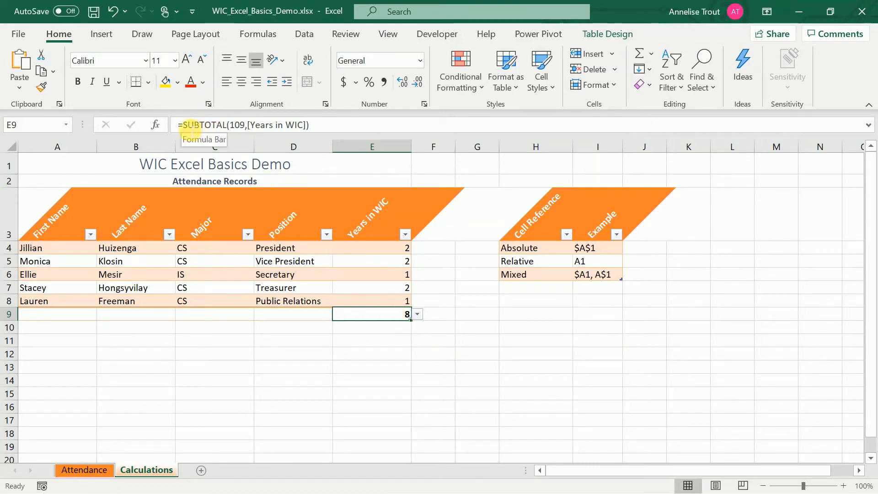
pyautogui.click(240, 127)
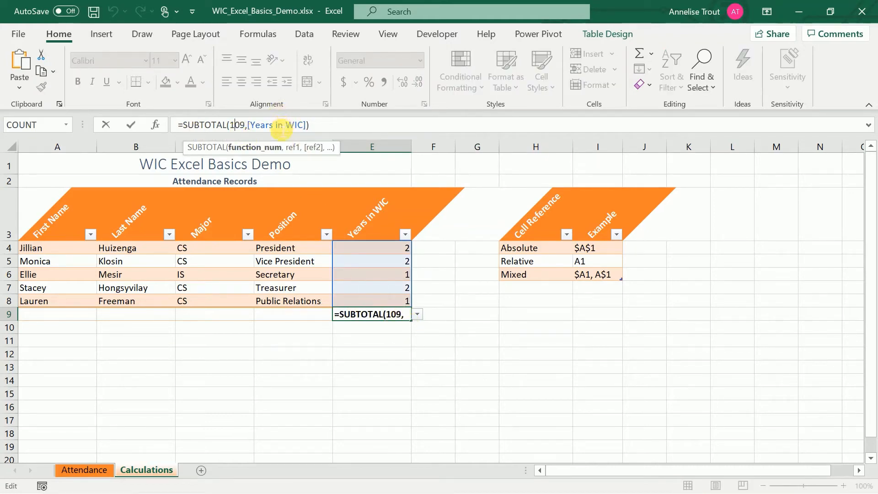
pyautogui.click(281, 127)
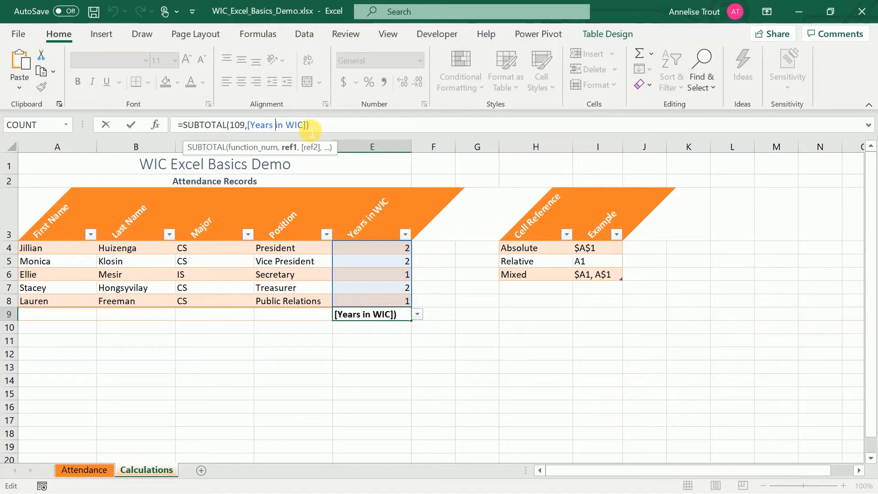
pyautogui.moveTo(307, 126); pyautogui.dragTo(253, 129)
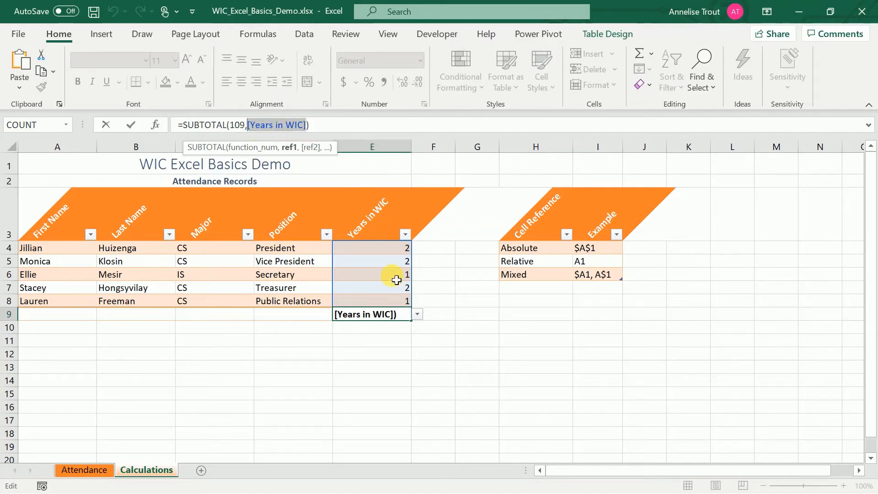
pyautogui.press('Return')
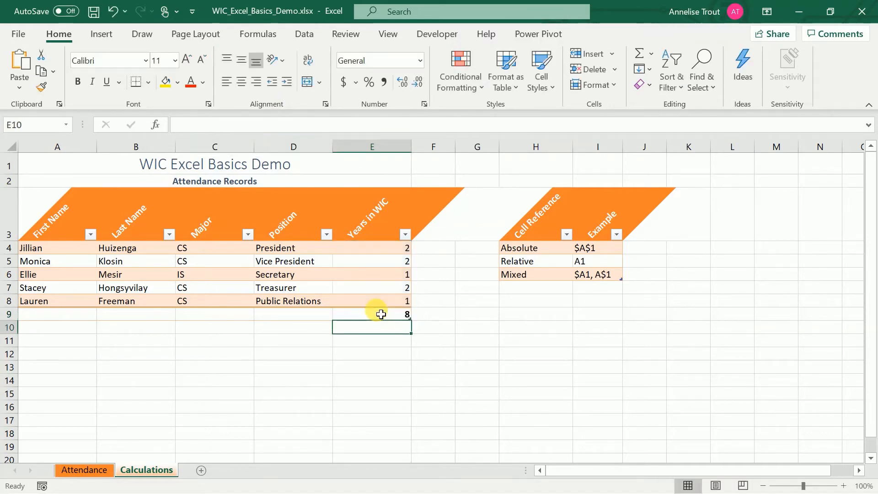
# Replace the SUBTOTAL formula in E9 with a SUM formula over the Years in WIC values in E4:E8.
pyautogui.click(392, 318)
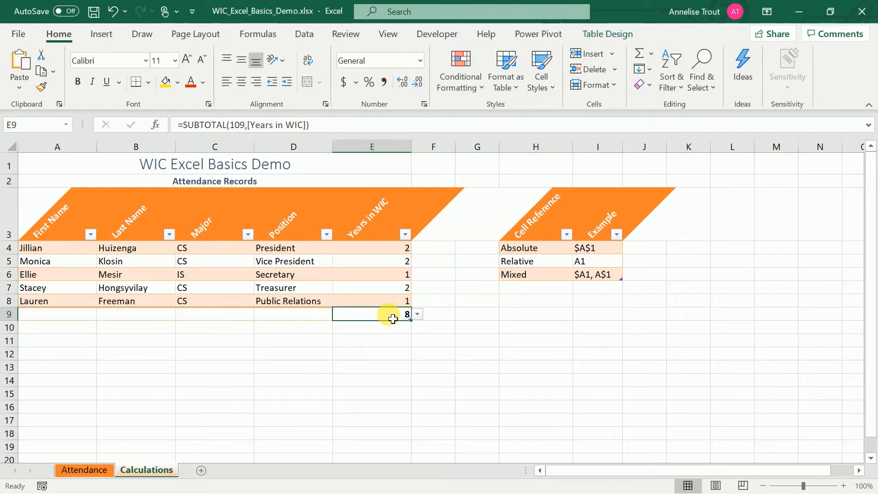
pyautogui.press('Delete')
pyautogui.write('=usu')
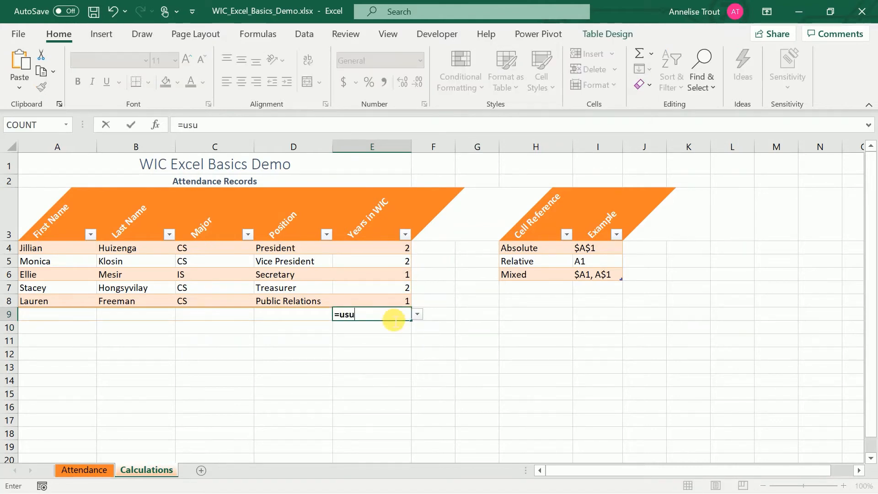
pyautogui.press('BackSpace')
pyautogui.press('BackSpace')
pyautogui.press('BackSpace')
pyautogui.write('sum(')
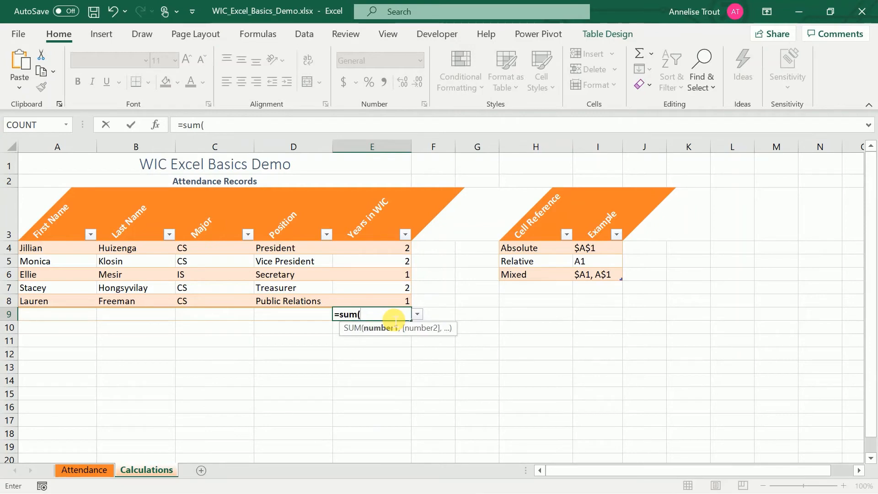
pyautogui.click(341, 316)
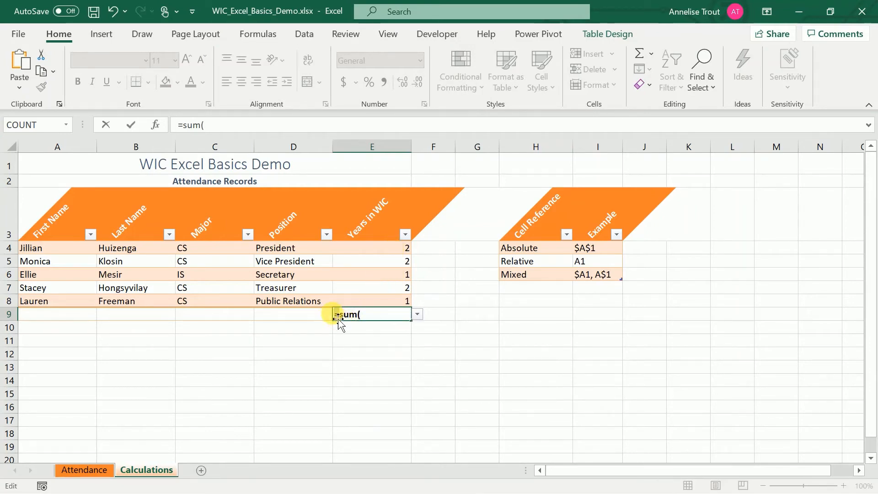
pyautogui.click(375, 319)
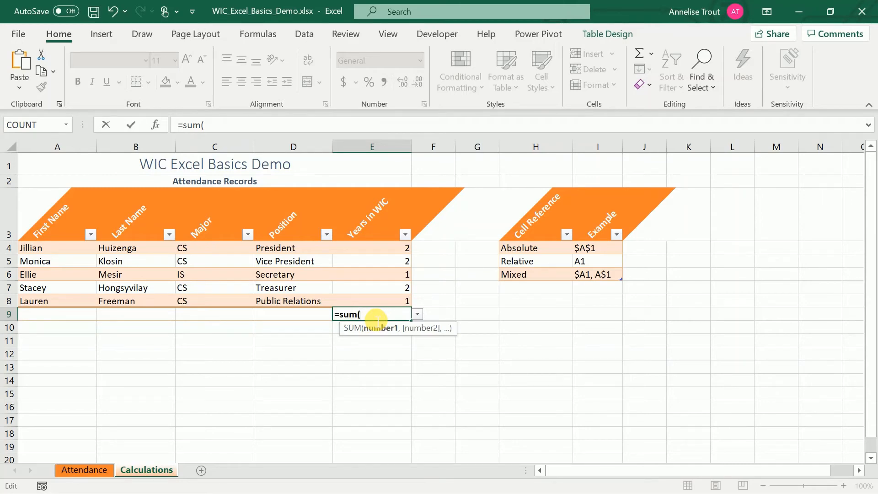
pyautogui.moveTo(384, 252); pyautogui.dragTo(388, 306)
pyautogui.press('Return')
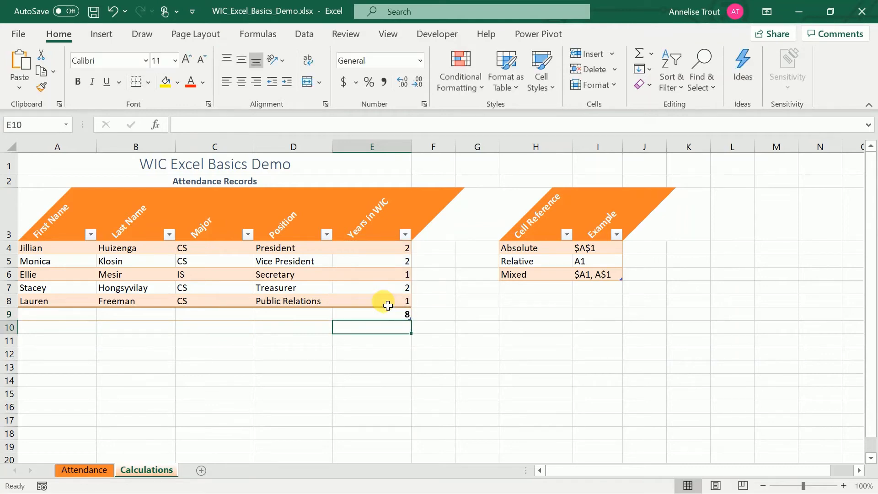
# Replace the SUM formula in E9 with =SUMIF([Major],"CS",[Years in WIC]).
pyautogui.click(377, 319)
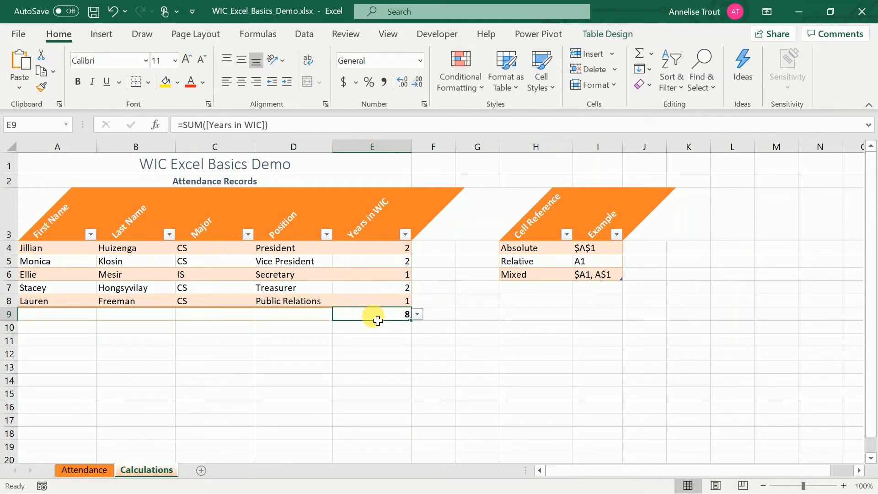
pyautogui.press('Delete')
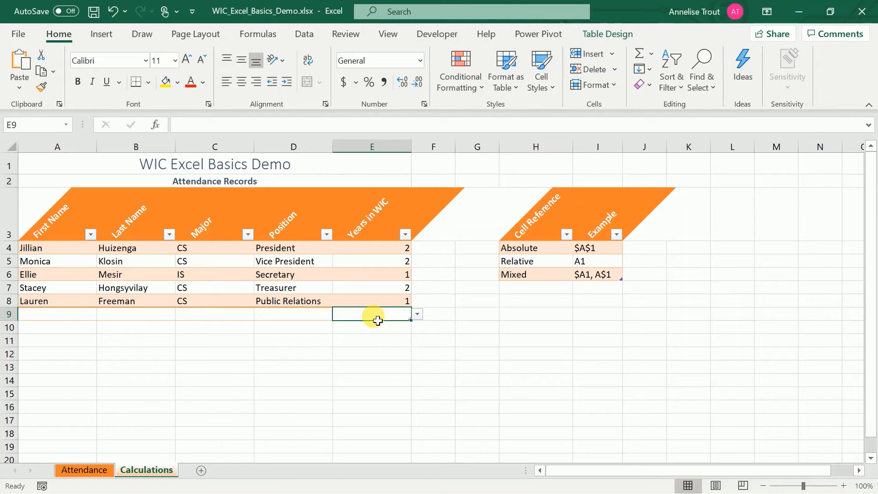
pyautogui.click(224, 213)
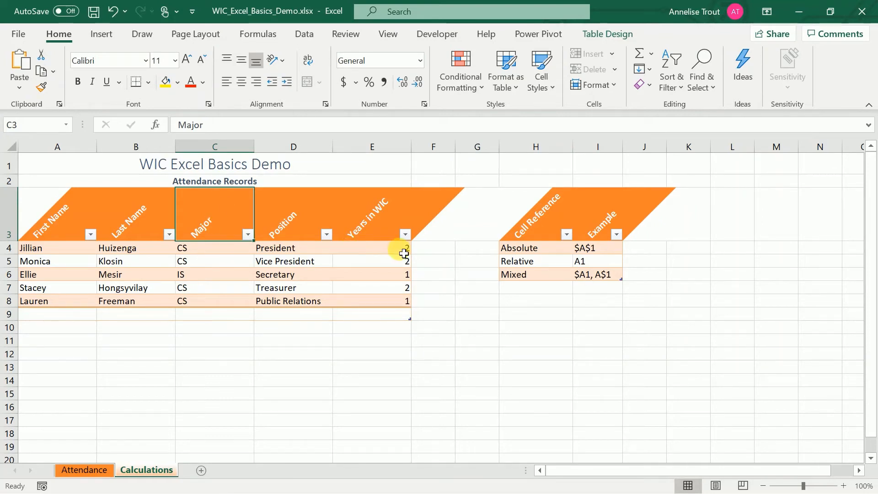
pyautogui.click(390, 319)
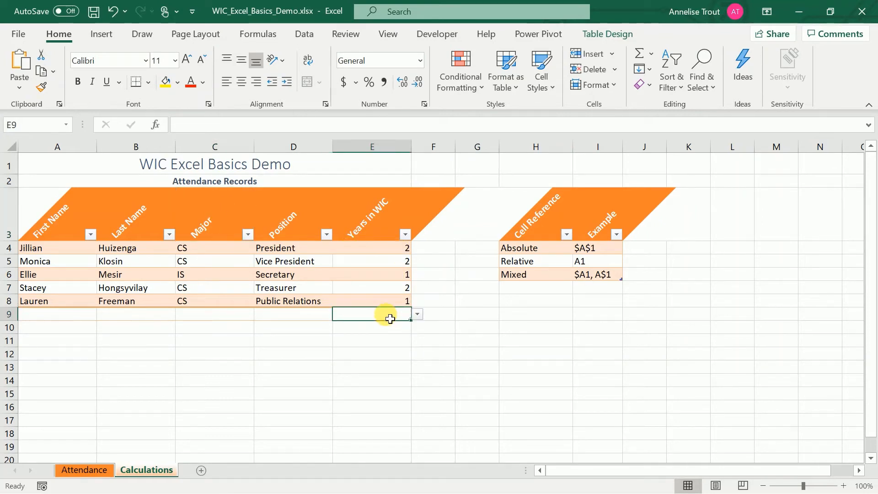
pyautogui.write('=S')
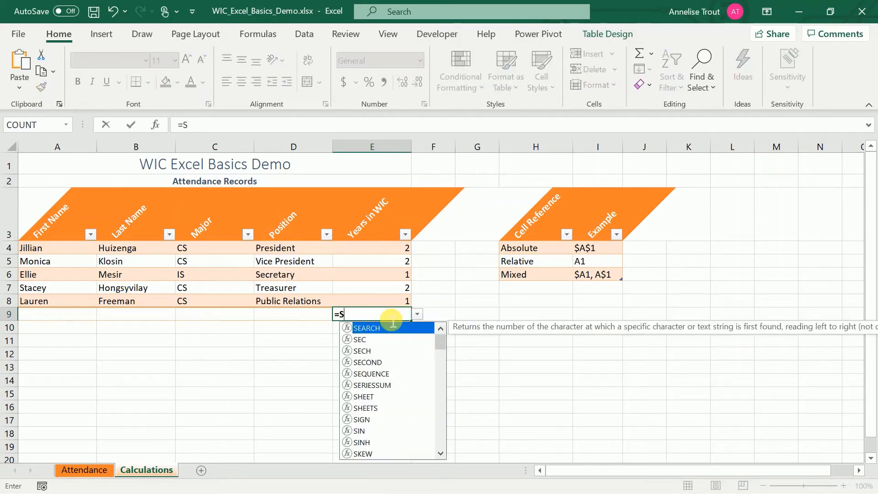
pyautogui.write('UMIF(')
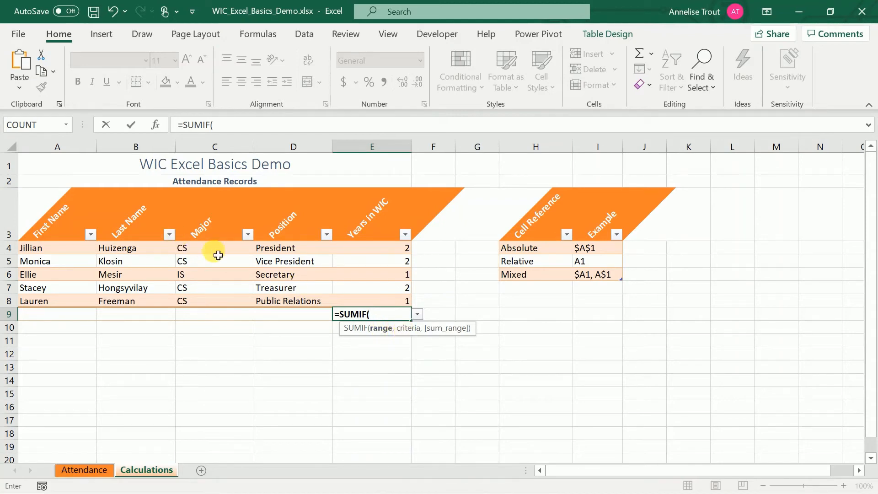
pyautogui.moveTo(218, 247); pyautogui.dragTo(218, 306)
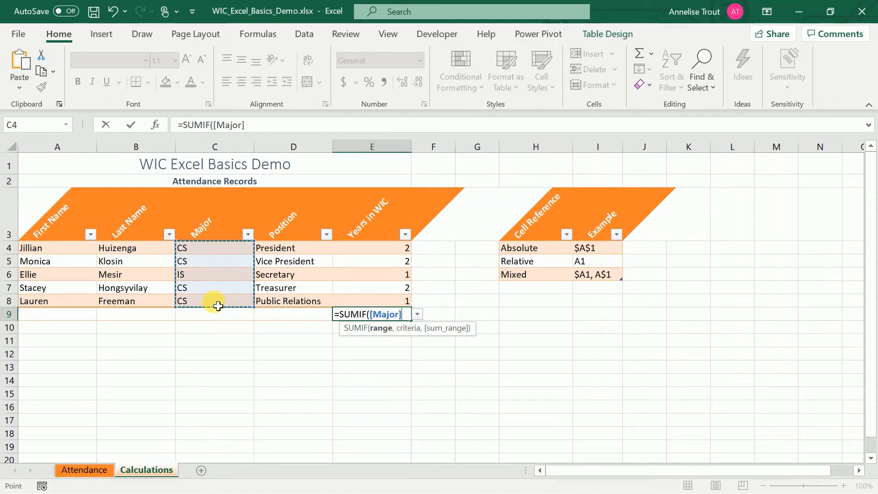
pyautogui.write(',')
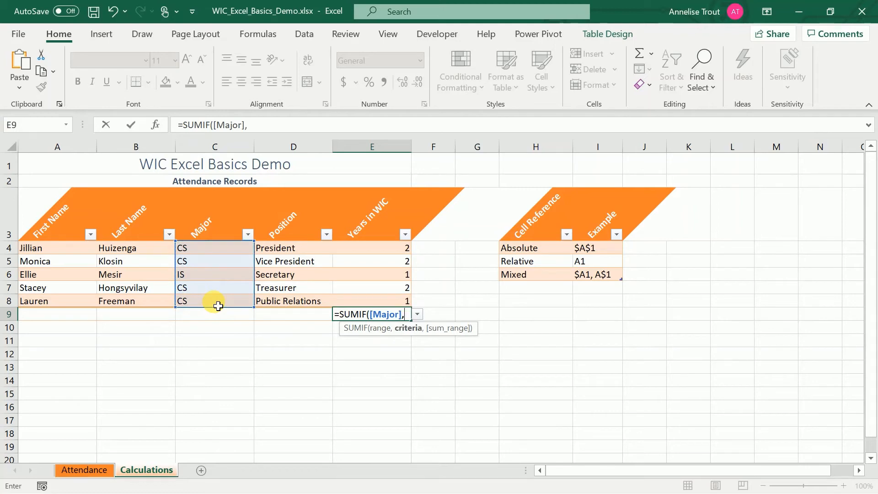
pyautogui.write('"CS",')
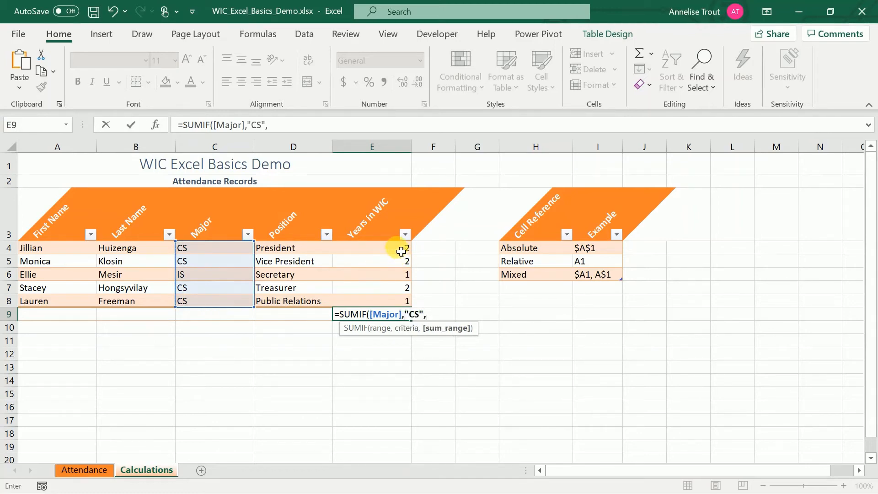
pyautogui.moveTo(400, 251); pyautogui.dragTo(400, 303)
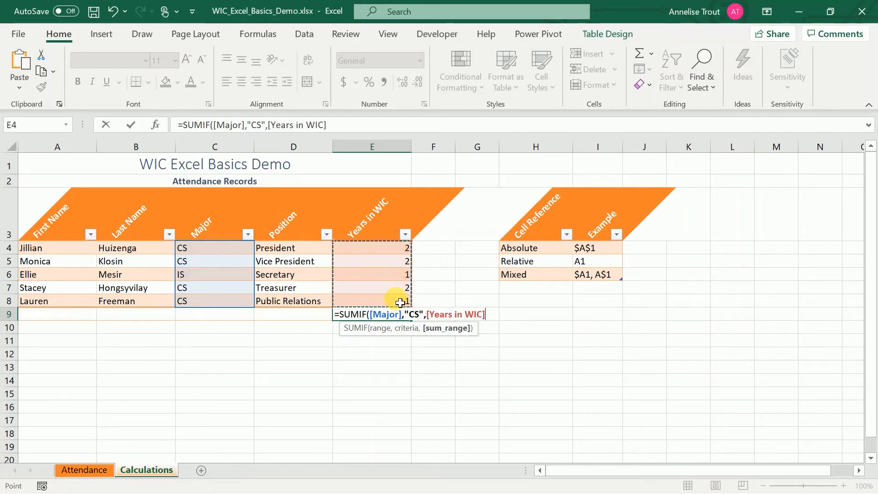
pyautogui.write(')')
pyautogui.press('Return')
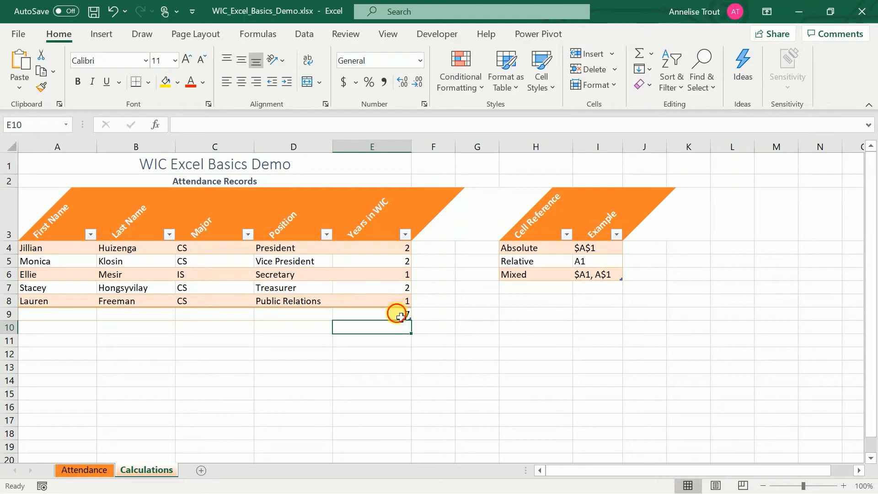
pyautogui.click(398, 313)
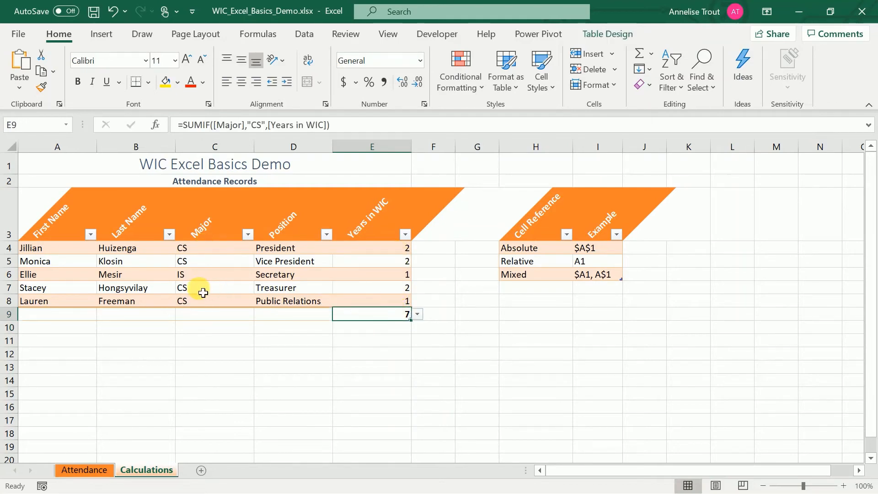
# Clear the SUMIF formula from the Years in WIC total cell E9.
pyautogui.click(366, 281)
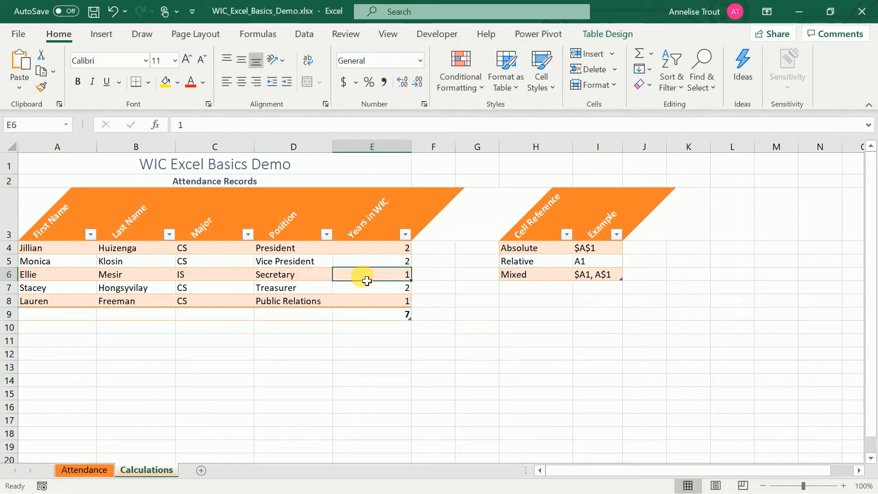
pyautogui.click(390, 319)
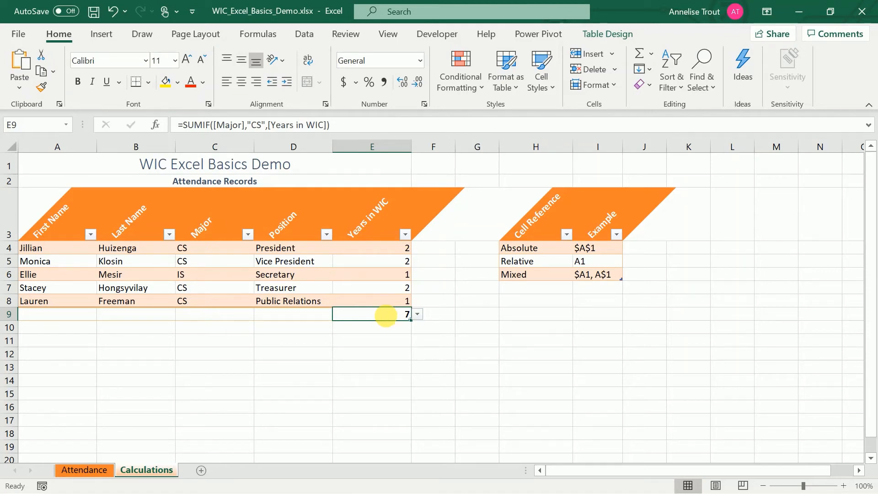
# Enter the label "Member:" in H8 with the first name from A4 in I8, and the label "Position:" in H9.
pyautogui.press('Right')
pyautogui.press('Right')
pyautogui.press('Right')
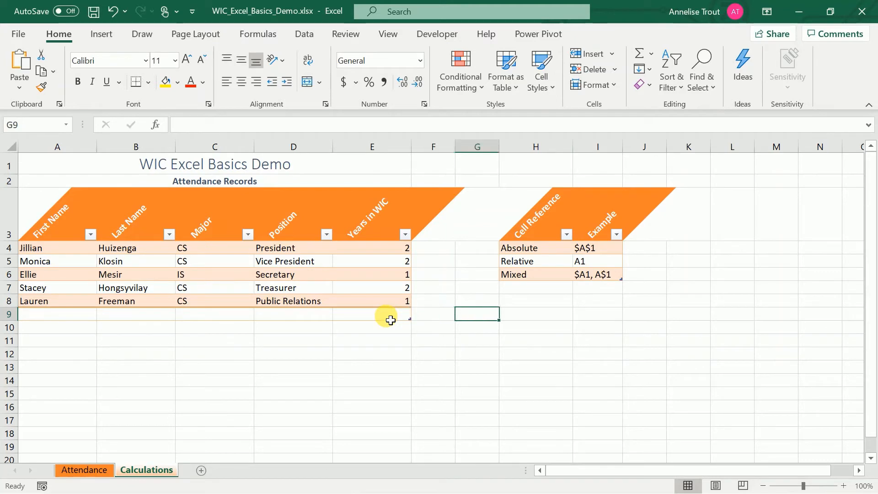
pyautogui.press('Up')
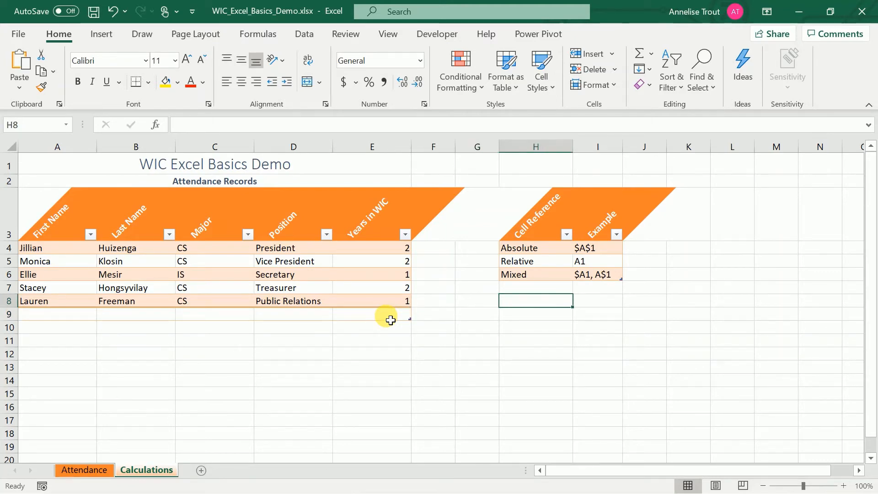
pyautogui.write('Member:')
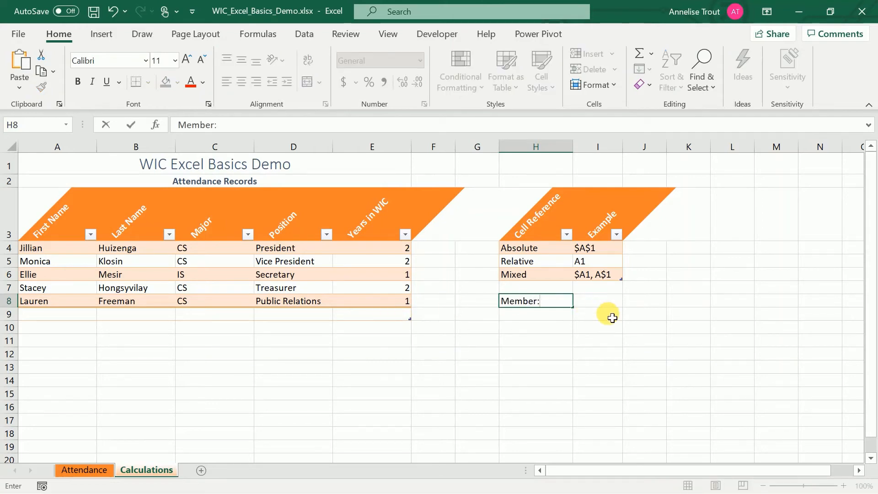
pyautogui.hotkey('ctrl', 'Return')
pyautogui.press('Tab')
pyautogui.write('Jillian')
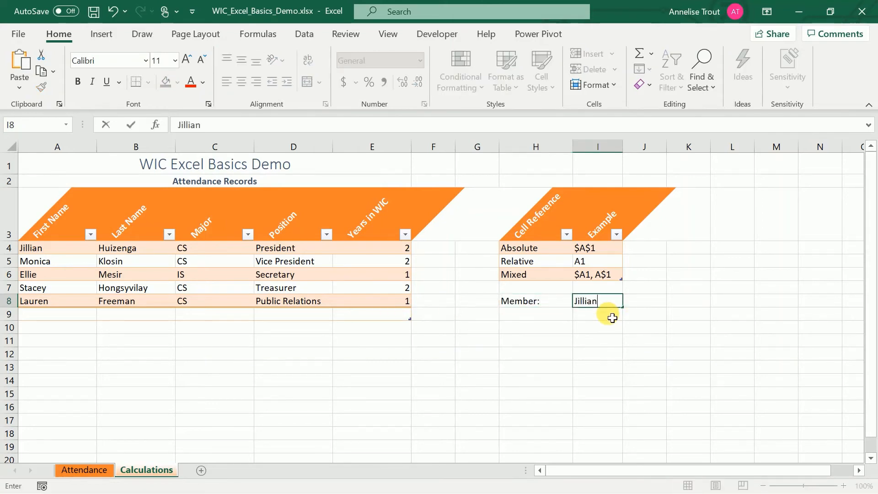
pyautogui.click(549, 320)
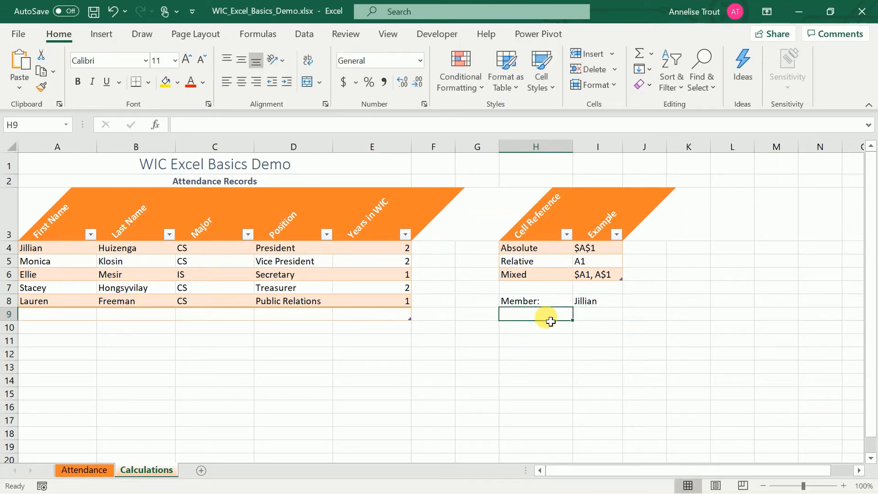
pyautogui.write('Position:')
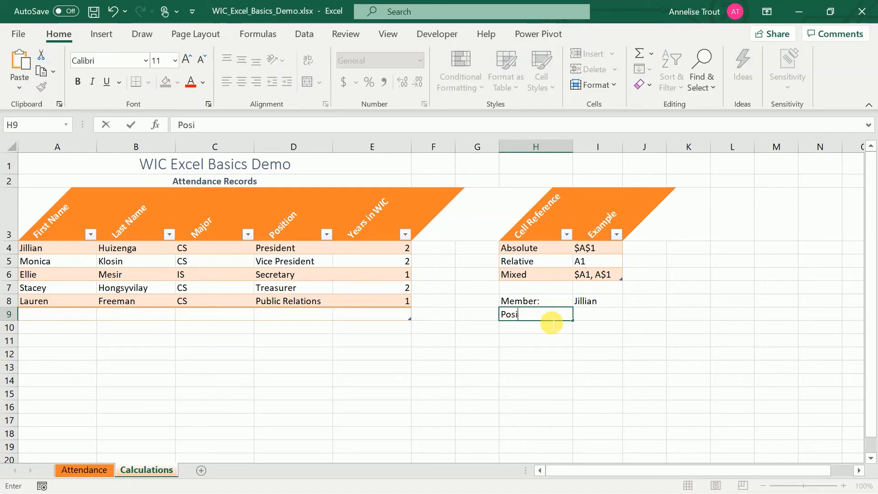
pyautogui.press('Tab')
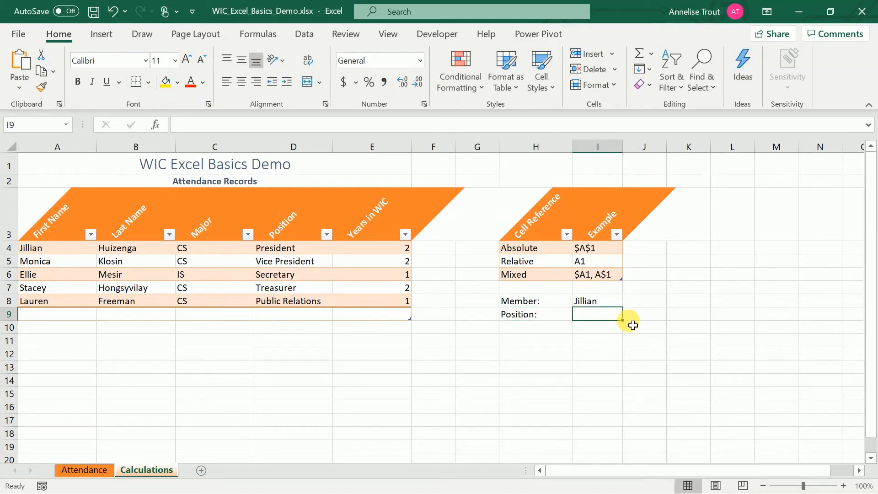
# Enter =VLOOKUP(I8,Table13,4,FALSE) in I9 to look up the member's position with an exact match.
pyautogui.write('=VLO')
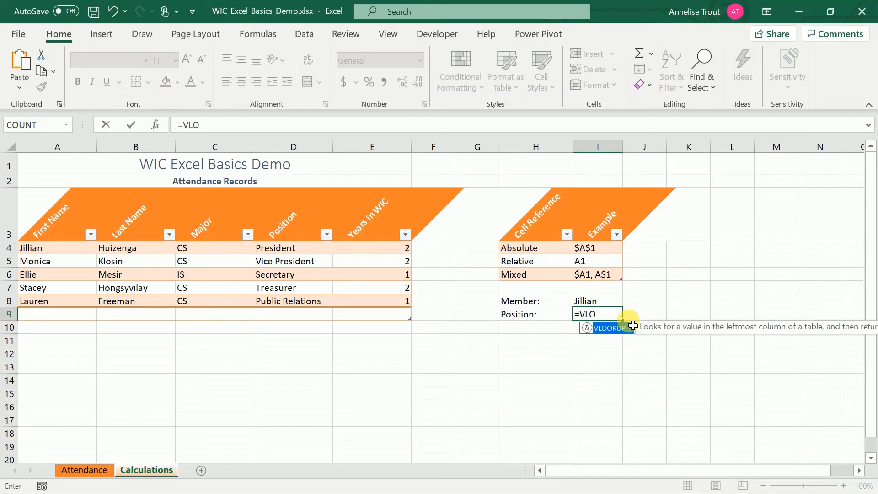
pyautogui.write('OKUP(')
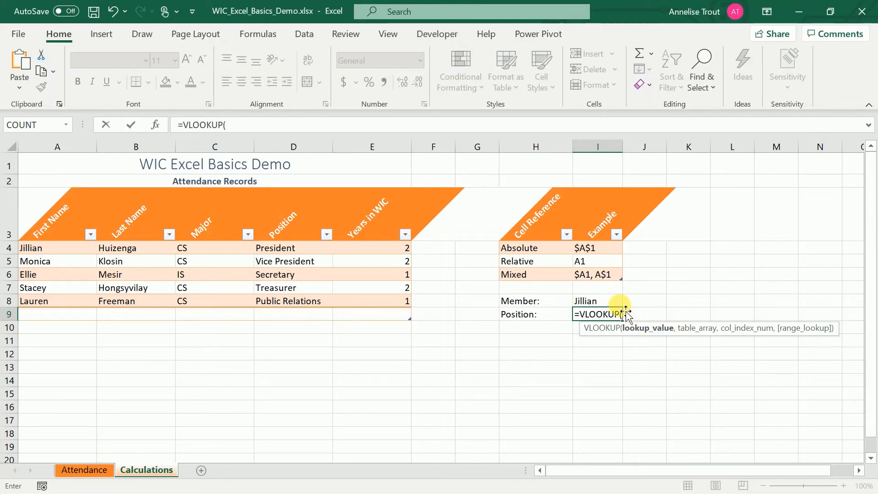
pyautogui.click(607, 305)
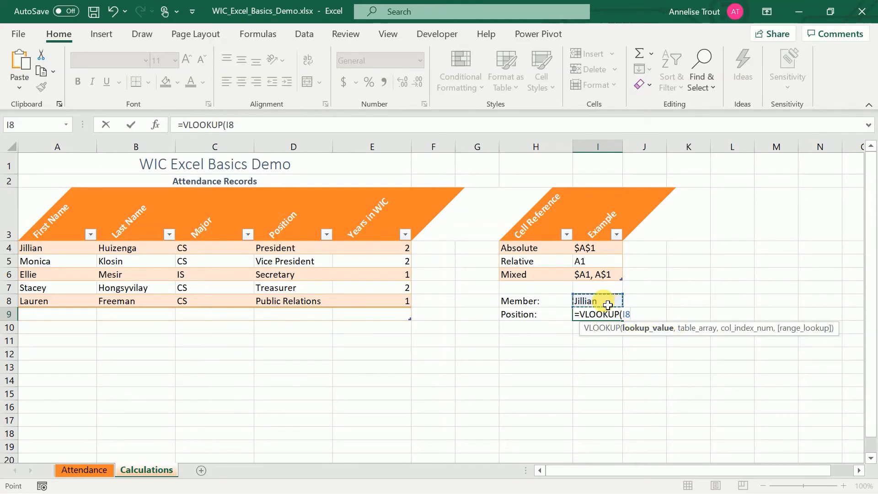
pyautogui.write(',')
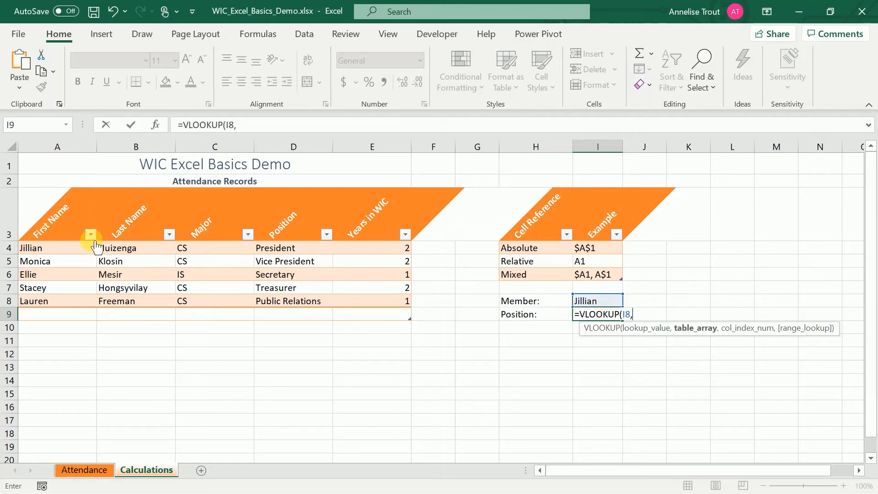
pyautogui.moveTo(73, 247); pyautogui.dragTo(361, 308)
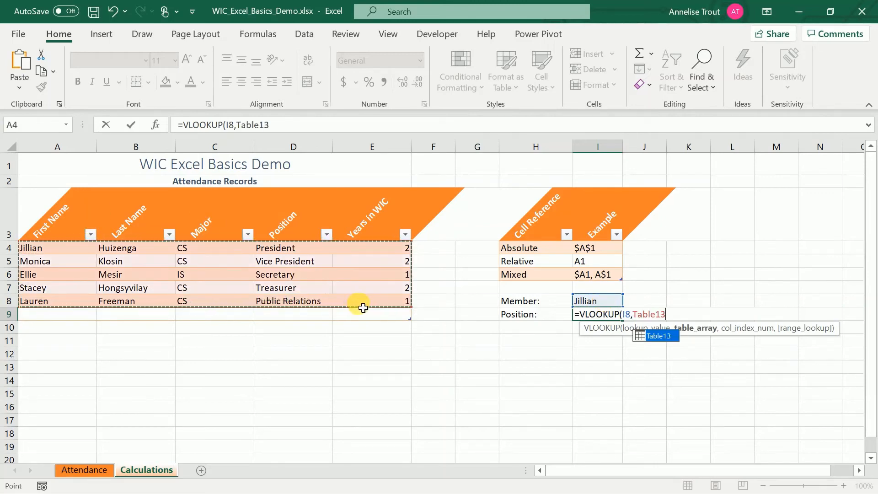
pyautogui.write(',')
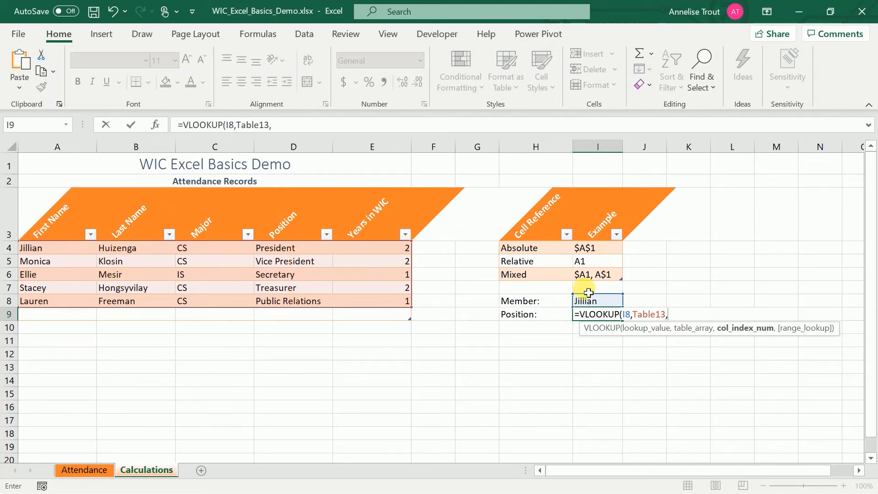
pyautogui.write('4')
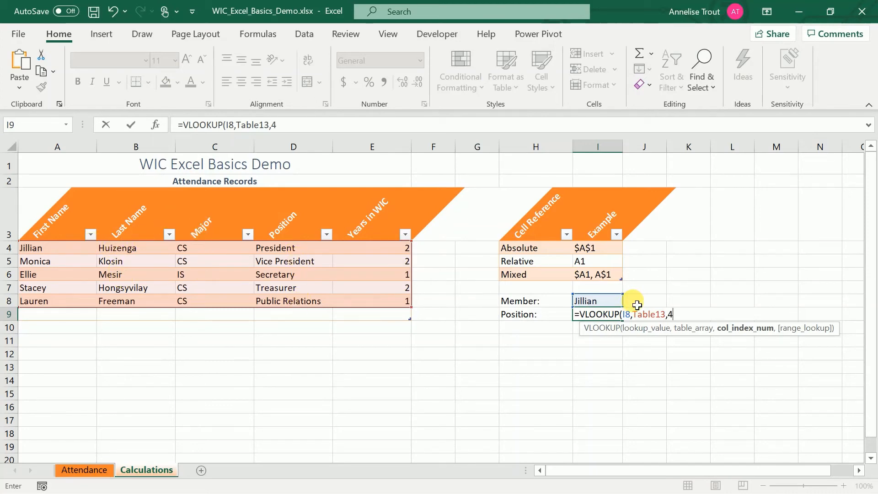
pyautogui.write(',')
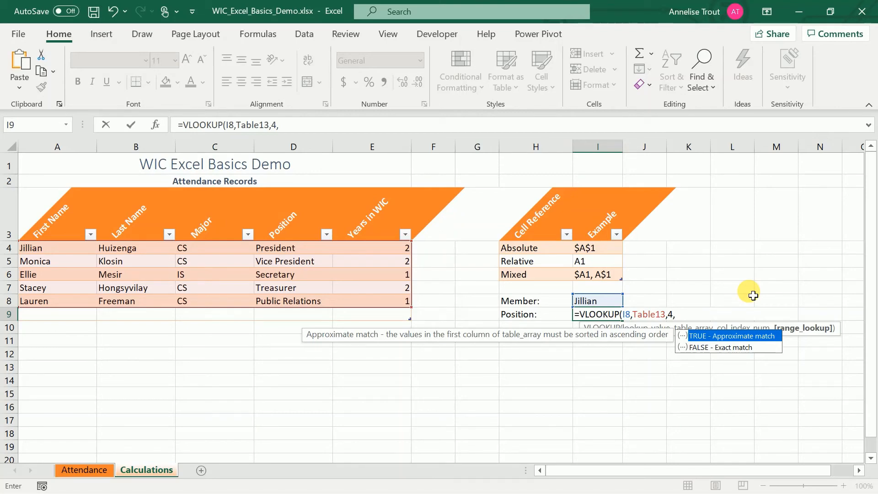
pyautogui.press('Down')
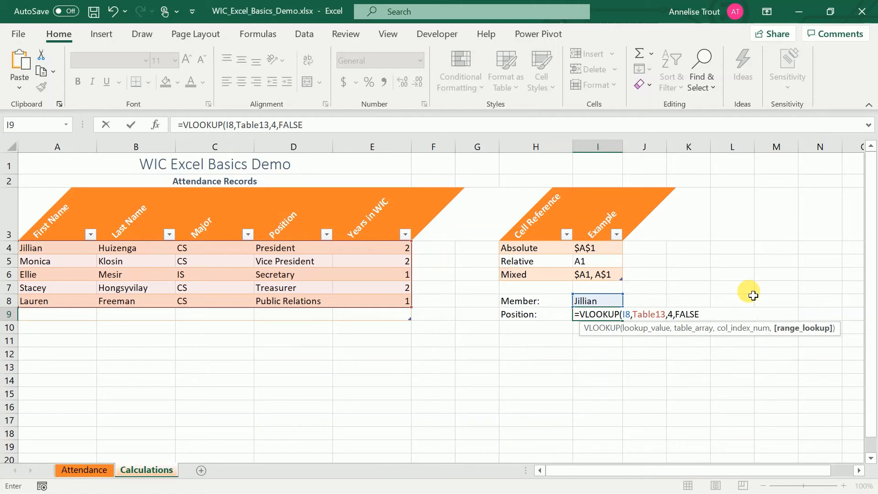
pyautogui.write(')')
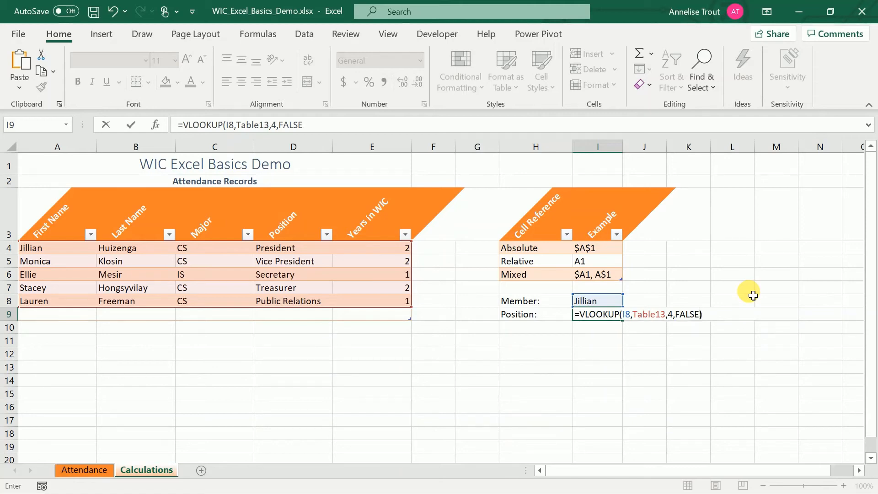
pyautogui.press('Return')
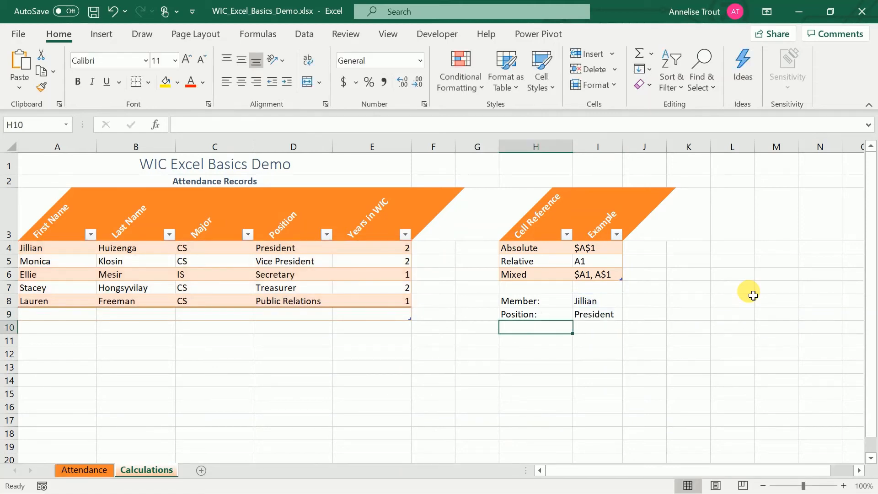
# Fill the VLOOKUP formula from I9 down to I10 and inspect the copied formula's lookup reference.
pyautogui.click(597, 316)
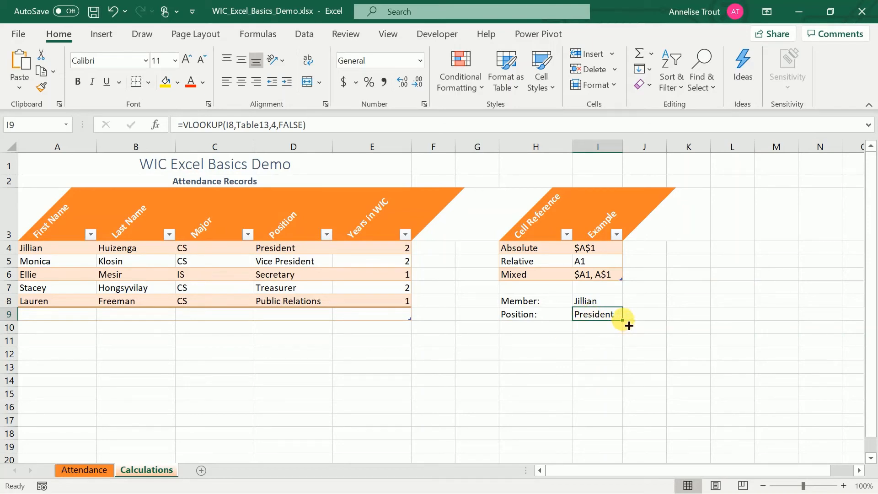
pyautogui.moveTo(629, 325); pyautogui.dragTo(628, 337)
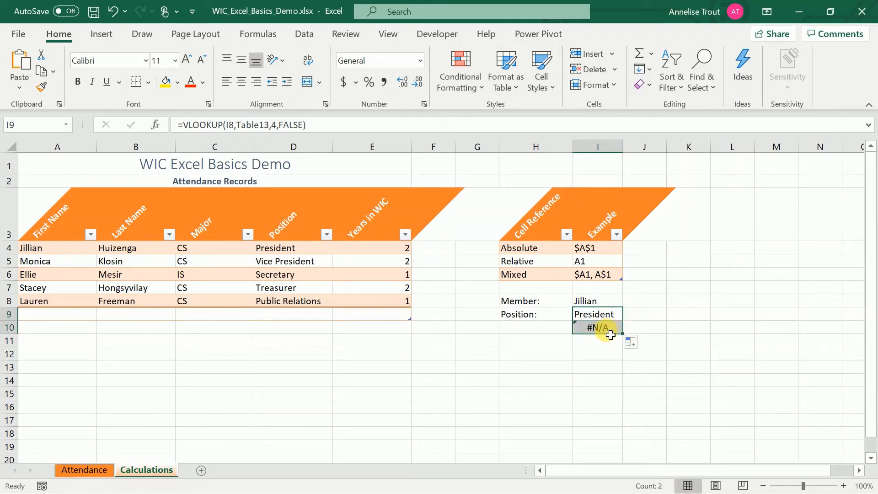
pyautogui.click(604, 333)
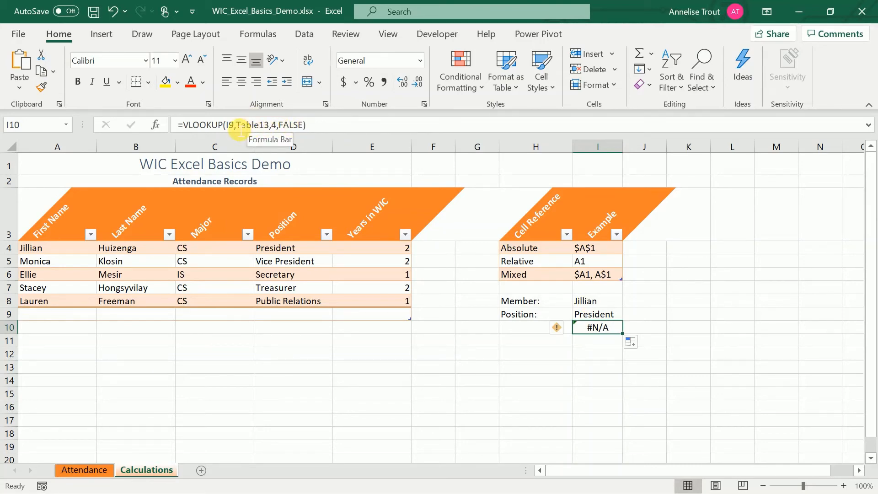
# Change the VLOOKUP lookup value in I9 to the absolute reference $I$8.
pyautogui.click(604, 316)
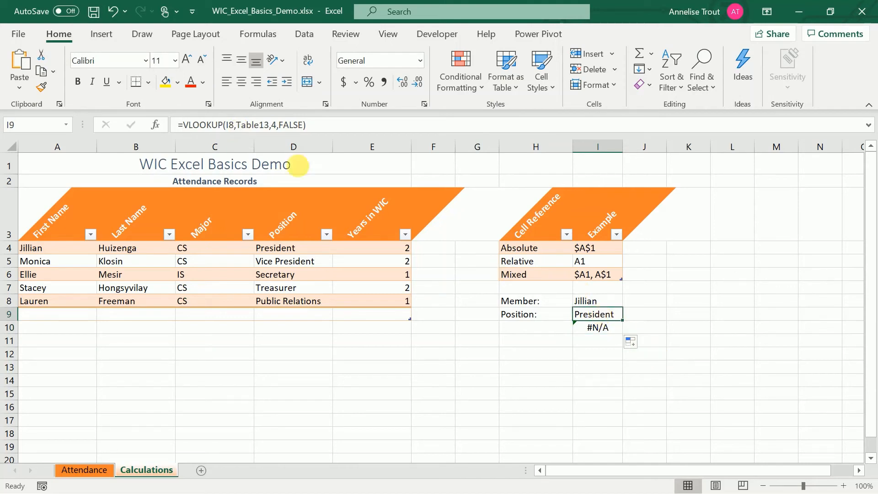
pyautogui.click(235, 125)
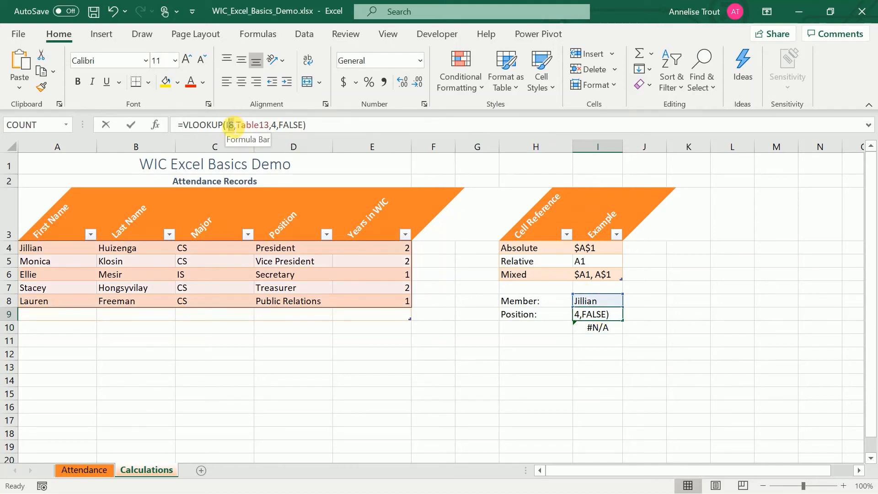
pyautogui.doubleClick(229, 125)
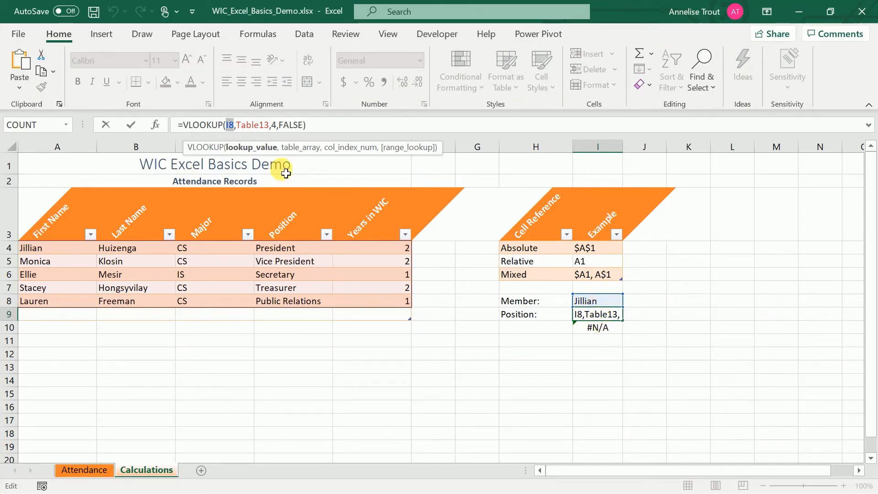
pyautogui.doubleClick(231, 125)
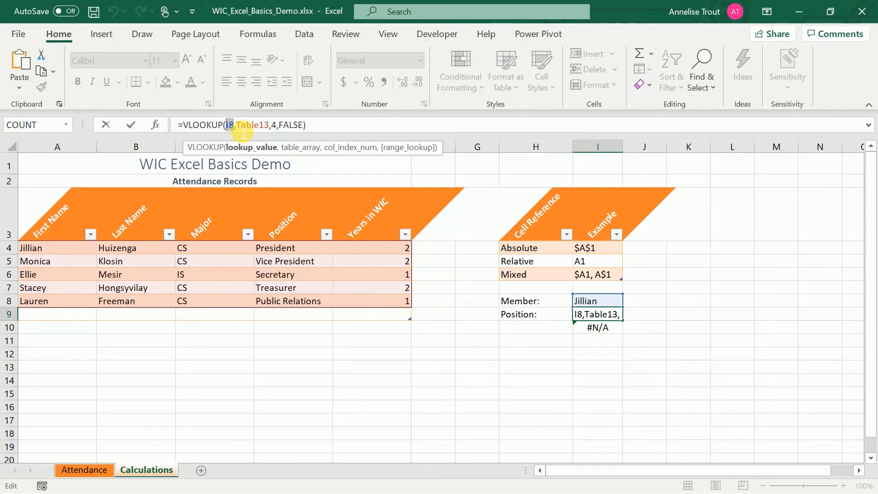
pyautogui.press('F4')
pyautogui.press('F4')
pyautogui.press('F4')
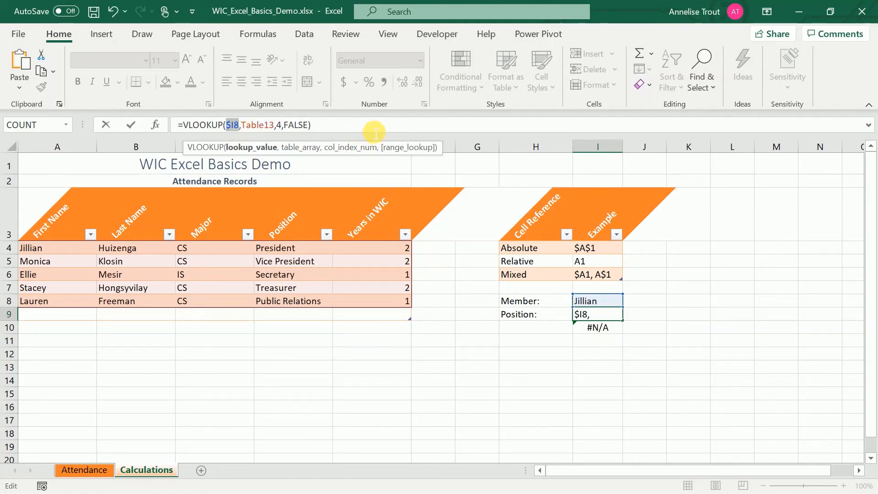
pyautogui.press('F4')
pyautogui.press('F4')
pyautogui.press('F4')
pyautogui.press('F4')
pyautogui.press('F4')
pyautogui.press('F4')
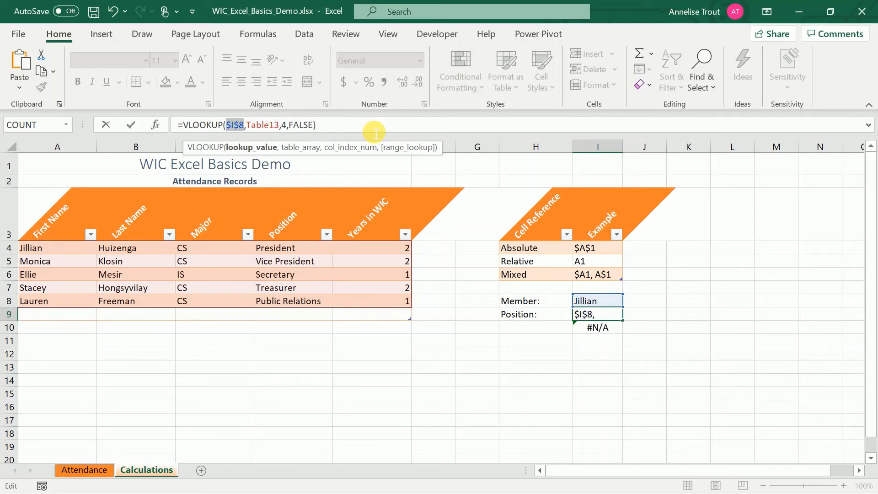
pyautogui.press('Return')
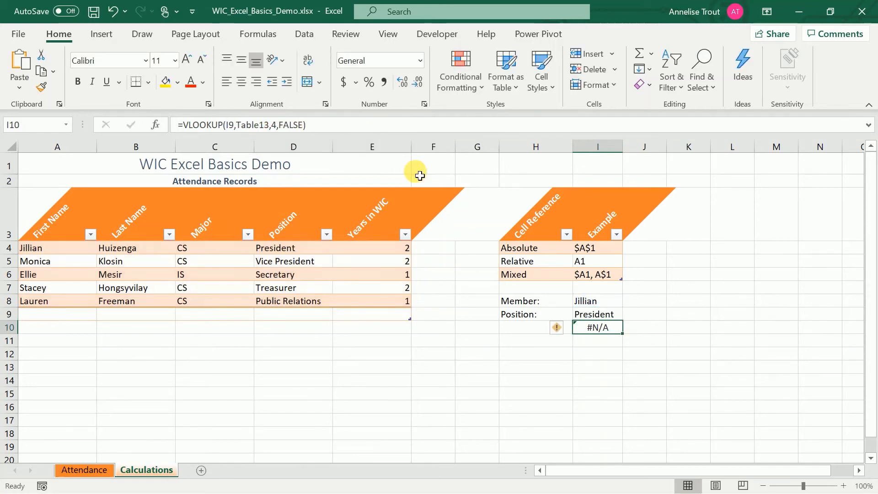
# Fill the VLOOKUP formula from I9 down to I14, and clear the copies below I9 again.
pyautogui.click(608, 315)
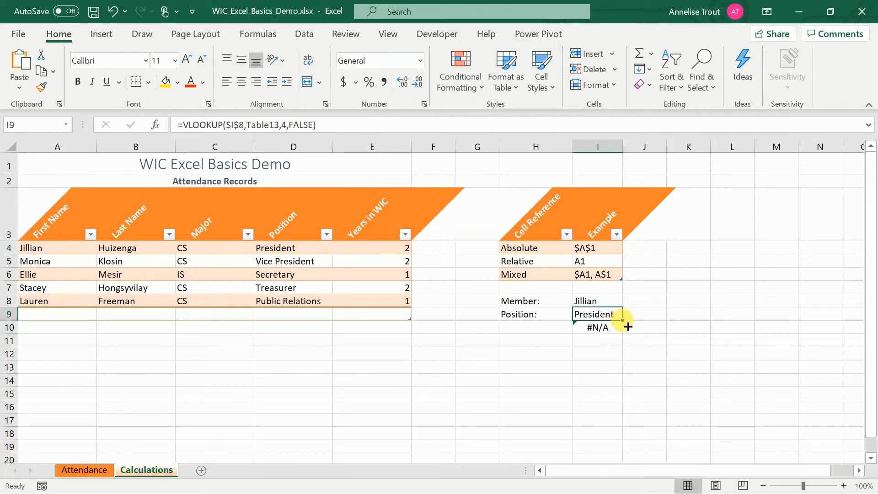
pyautogui.moveTo(628, 326); pyautogui.dragTo(623, 392)
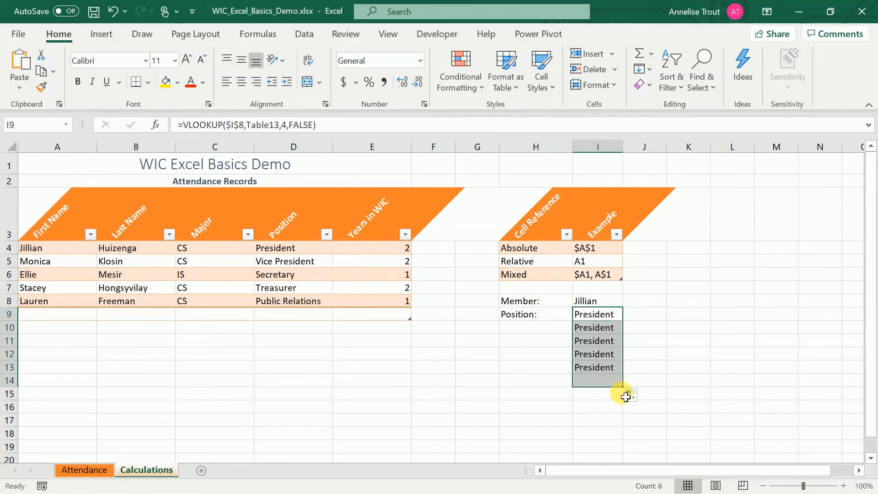
pyautogui.click(669, 355)
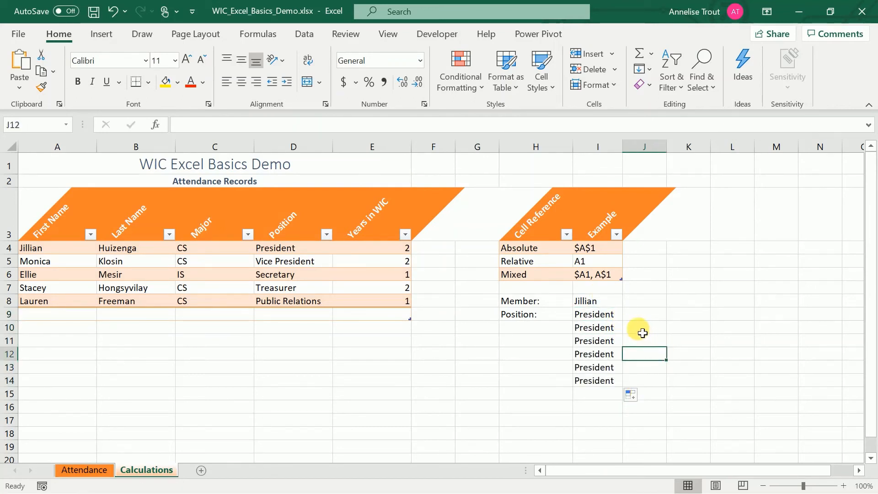
pyautogui.moveTo(641, 329); pyautogui.dragTo(597, 398)
pyautogui.press('Delete')
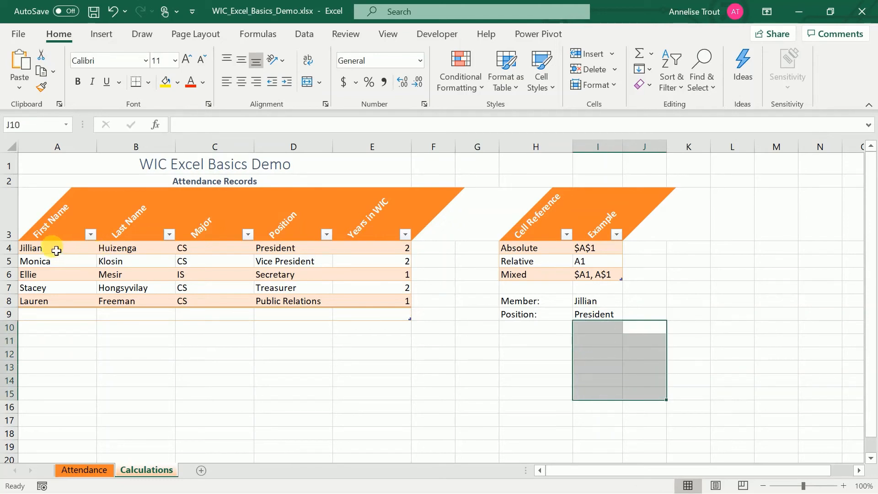
# Copy the member records in A4:E8 and paste them starting at cell A12.
pyautogui.moveTo(60, 249); pyautogui.dragTo(380, 305)
pyautogui.hotkey('ctrl', 'c')
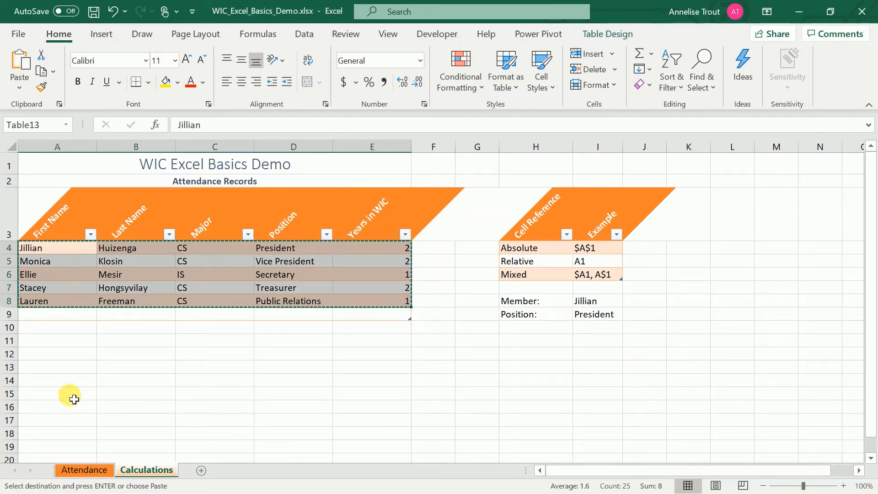
pyautogui.moveTo(51, 353); pyautogui.dragTo(378, 418)
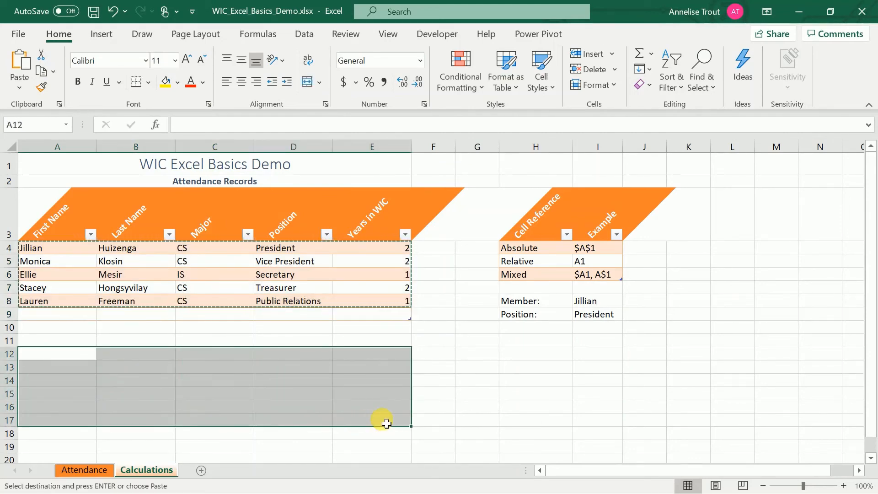
pyautogui.hotkey('ctrl', 'v')
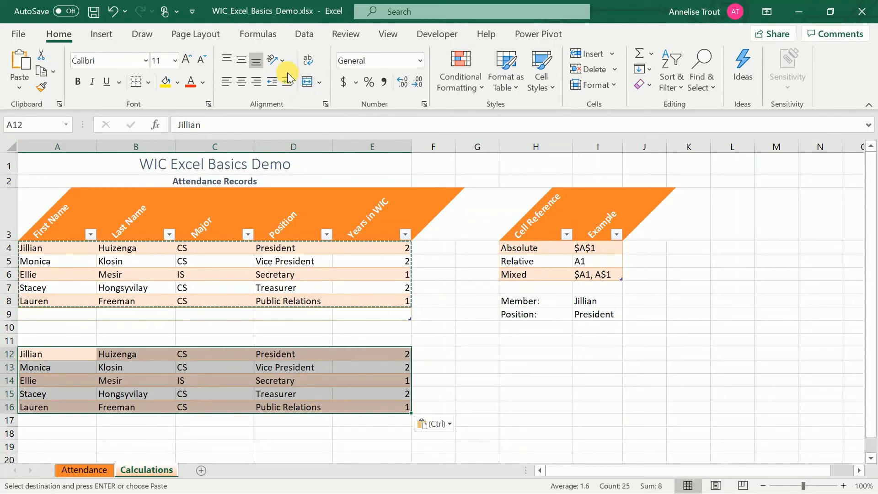
# Define the name wicmembers for the copied records in A12:E16.
pyautogui.click(269, 32)
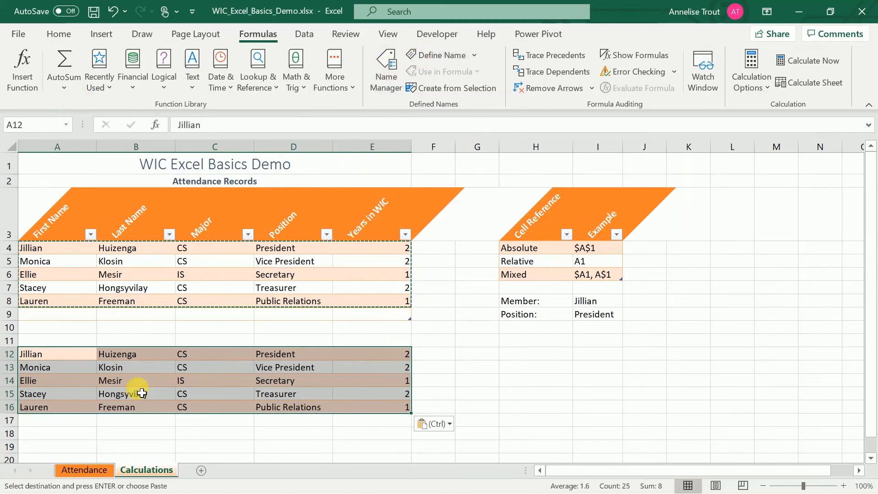
pyautogui.click(40, 128)
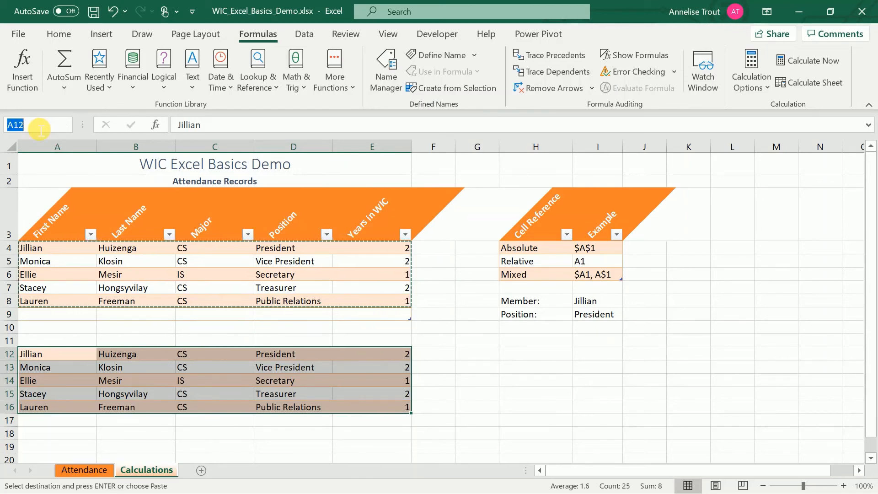
pyautogui.write('wicmembers')
pyautogui.press('Return')
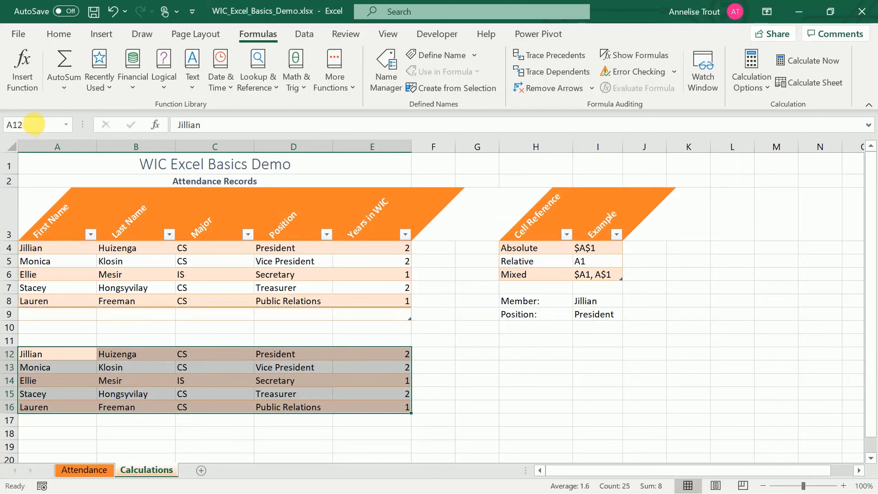
# Reselect A12:E16 and check the wicmembers entry in the Name Manager.
pyautogui.click(101, 325)
pyautogui.moveTo(55, 353); pyautogui.dragTo(380, 408)
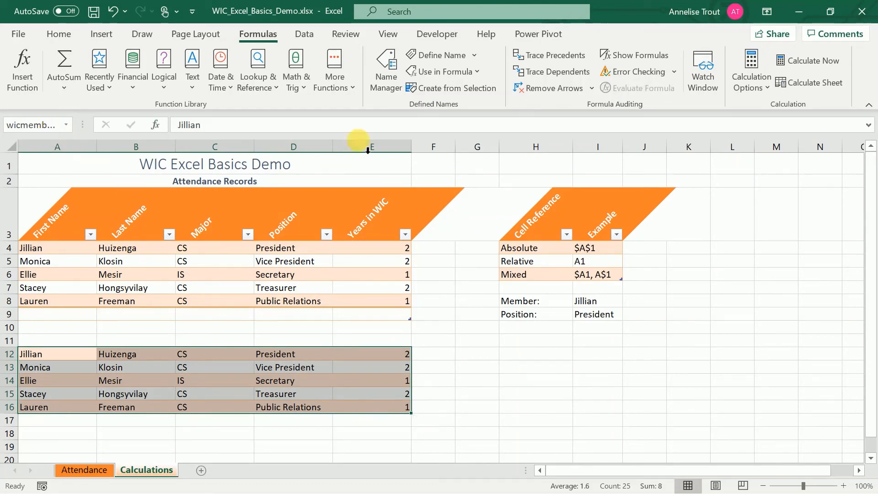
pyautogui.click(384, 74)
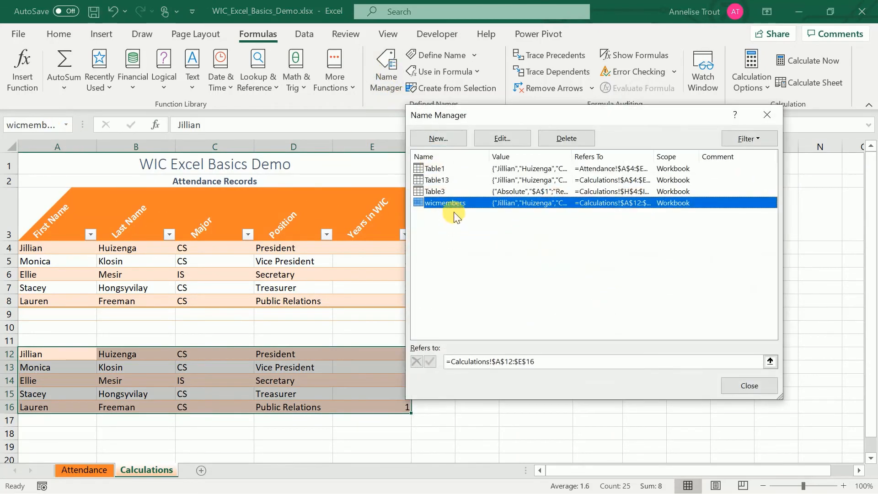
pyautogui.click(742, 385)
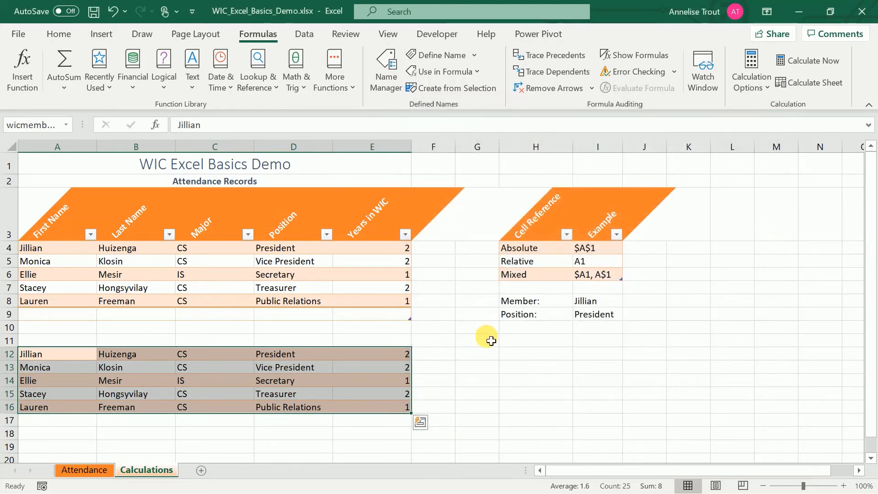
# Enter the label "Position:" in cell H12.
pyautogui.click(517, 357)
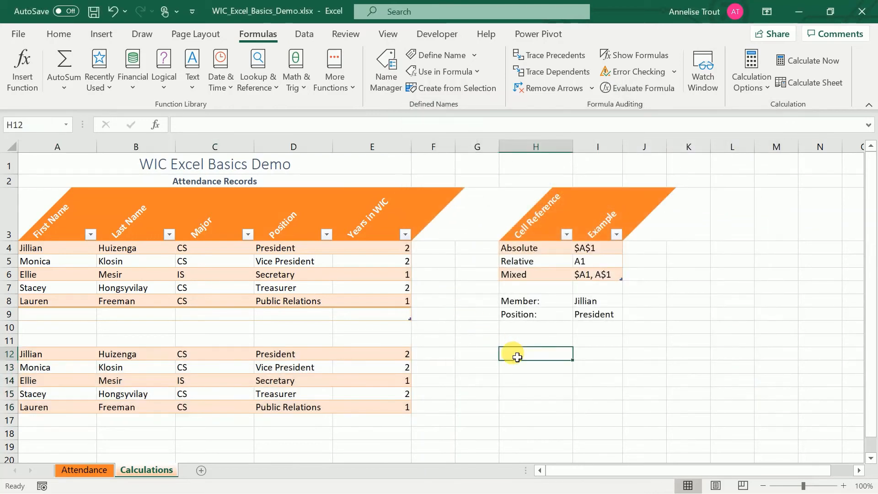
pyautogui.write('P')
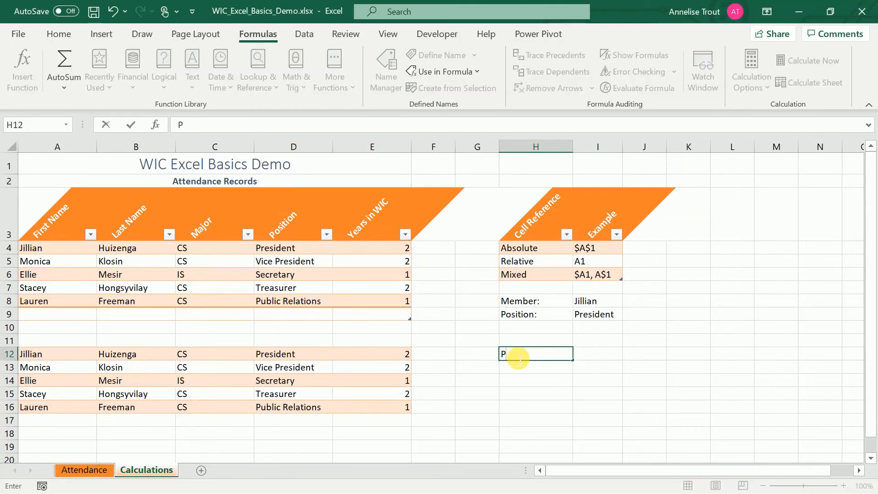
pyautogui.write('osition:')
pyautogui.press('Tab')
# Enter =VLOOKUP(I8,wicmembers,4,FALSE) in I12 to look up the member's position through the named range.
pyautogui.write('=')
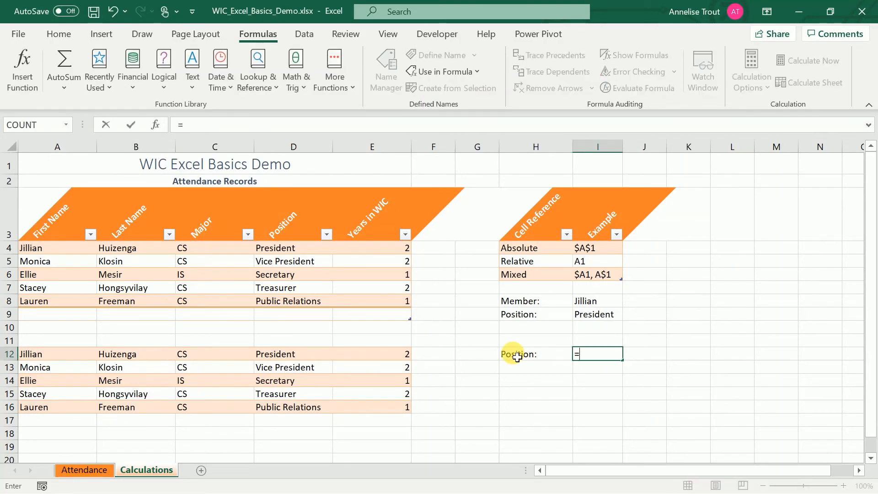
pyautogui.write('VLOOKUP(')
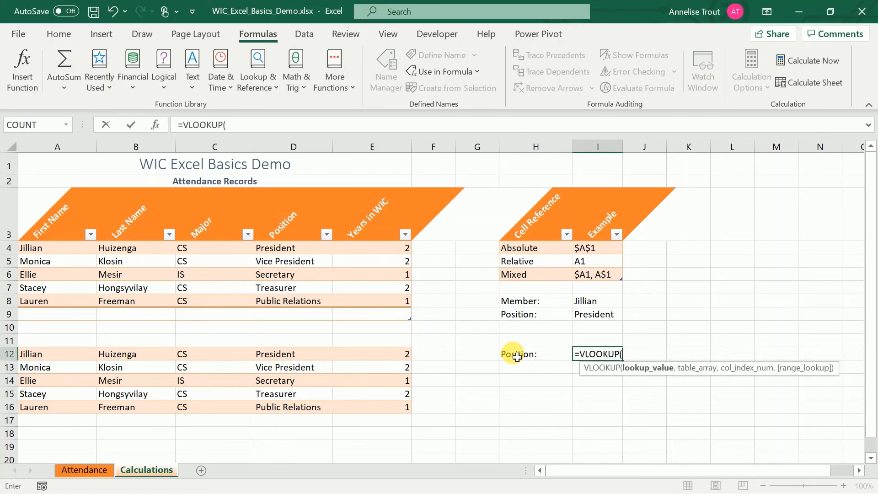
pyautogui.click(590, 303)
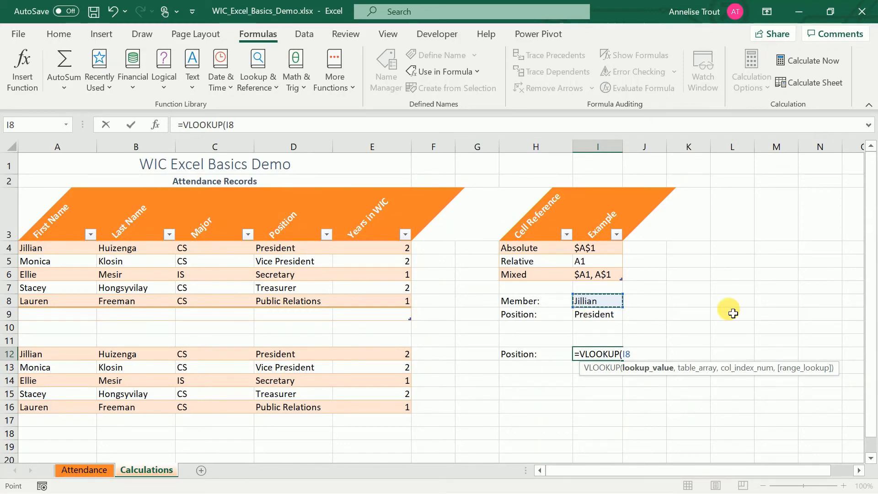
pyautogui.write(',')
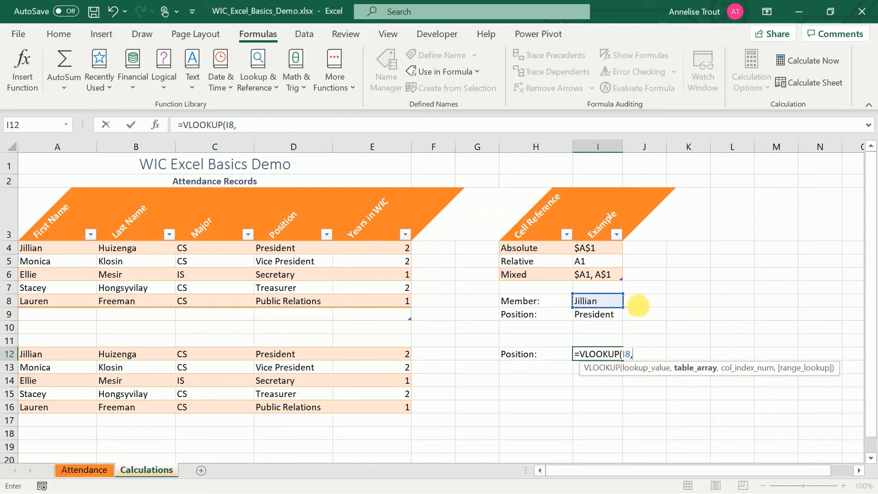
pyautogui.click(92, 468)
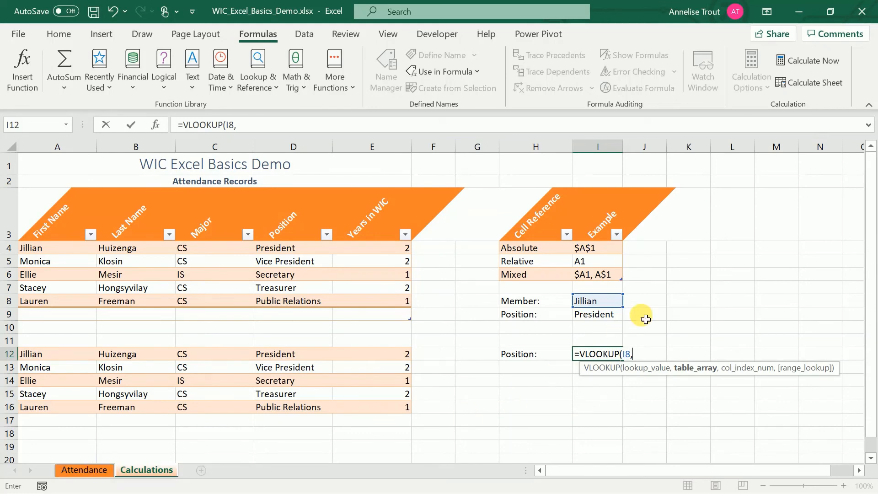
pyautogui.write('wicm')
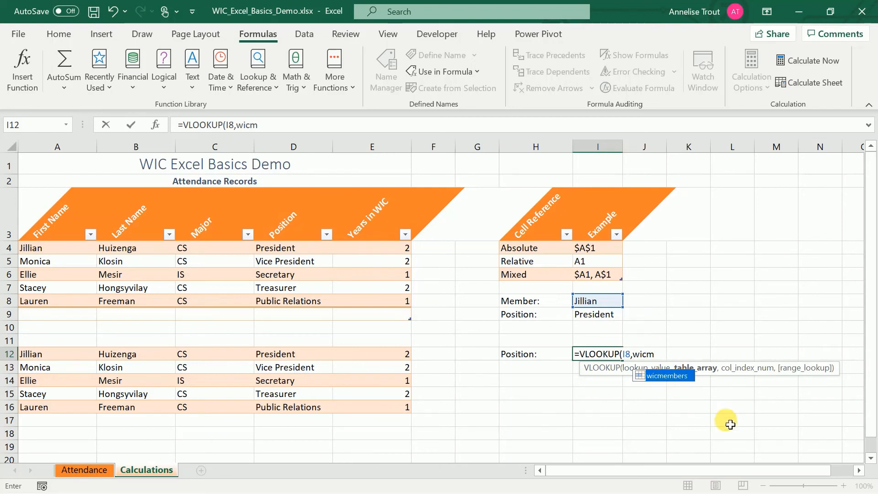
pyautogui.press('Tab')
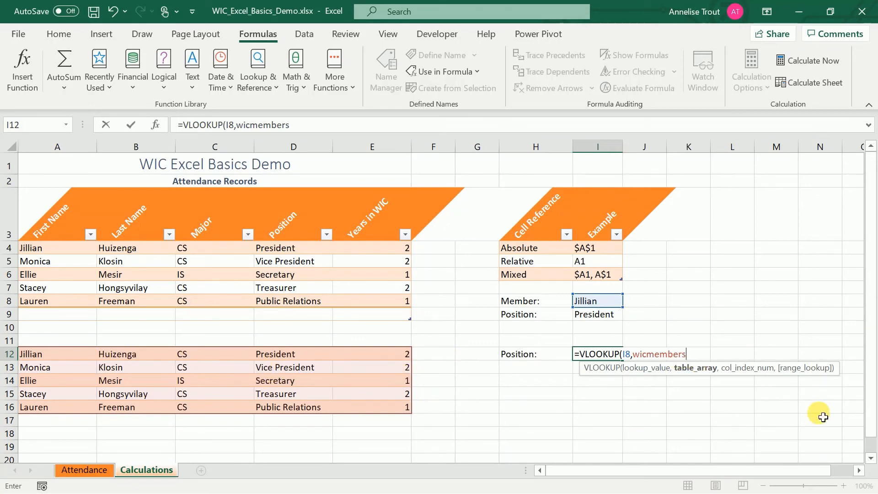
pyautogui.write(',')
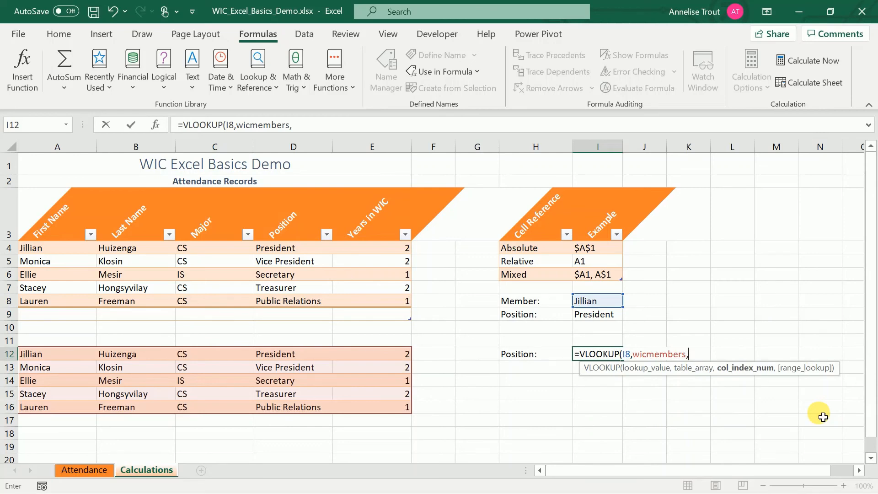
pyautogui.write('4,false')
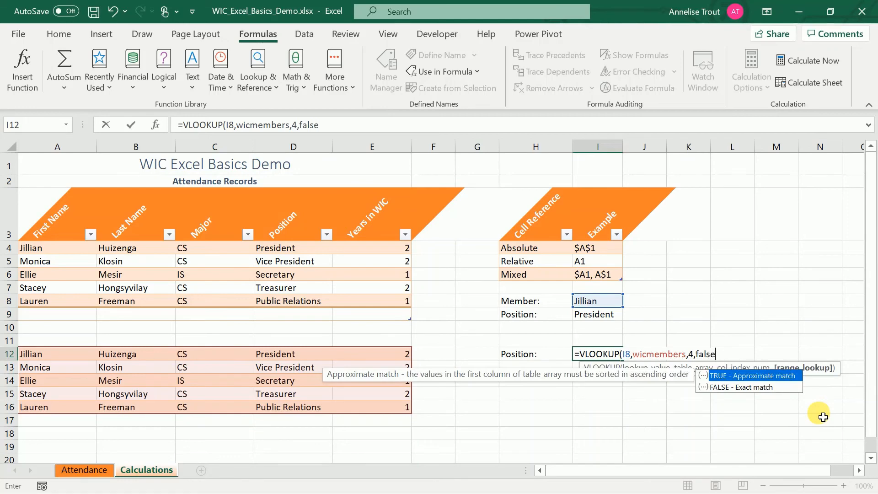
pyautogui.write(')')
pyautogui.press('Return')
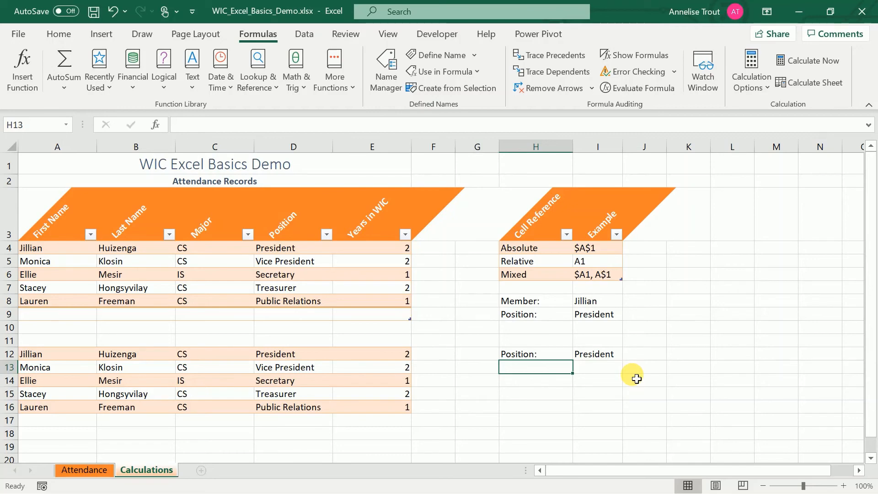
# Try a Greater Than highlight rule on the Years in WIC values E4:E8 with Yellow Fill with Dark Yellow Text.
pyautogui.click(69, 33)
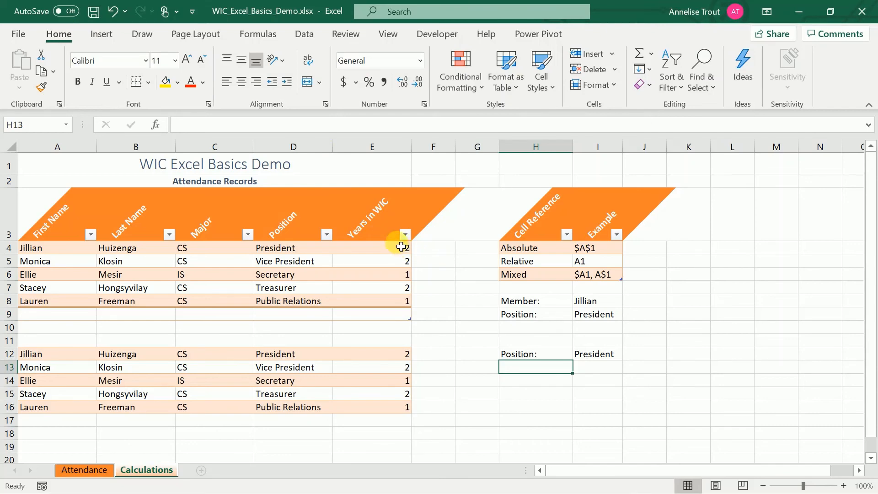
pyautogui.moveTo(393, 250); pyautogui.dragTo(393, 294)
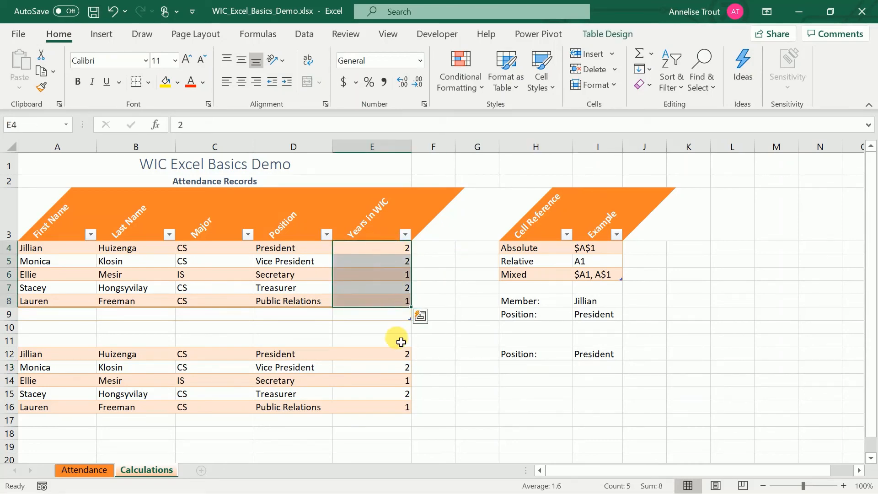
pyautogui.click(462, 90)
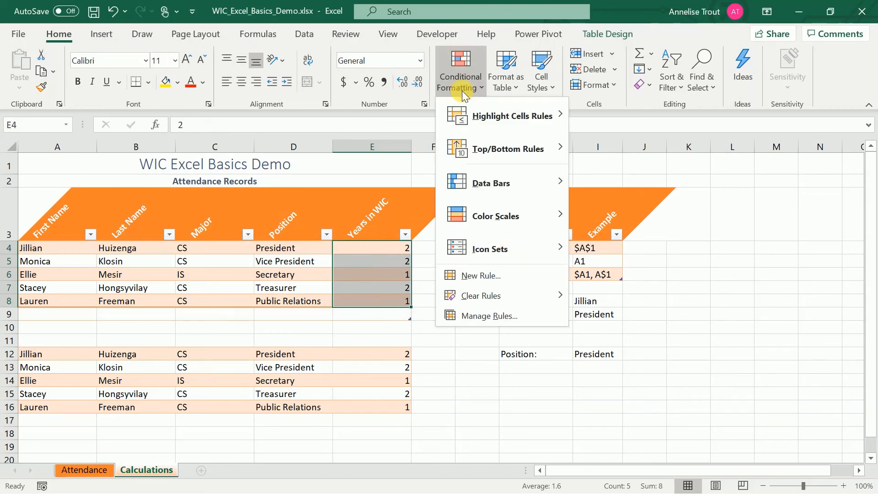
pyautogui.moveTo(492, 123)
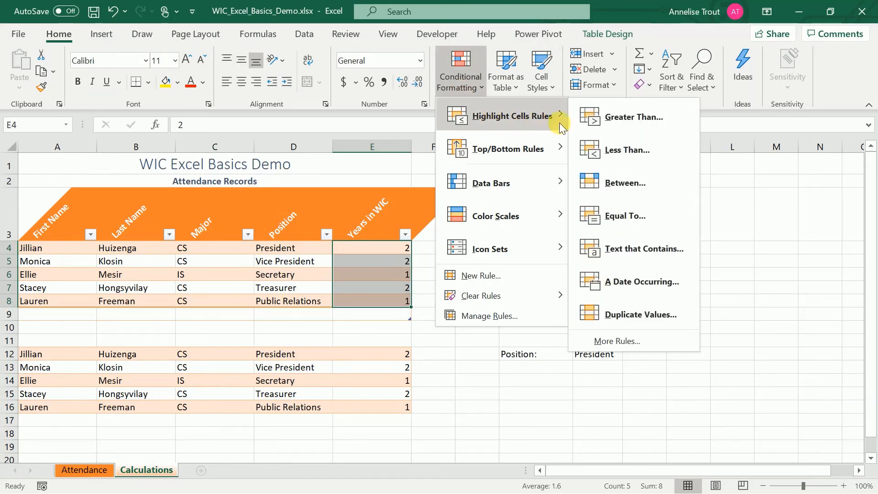
pyautogui.click(619, 122)
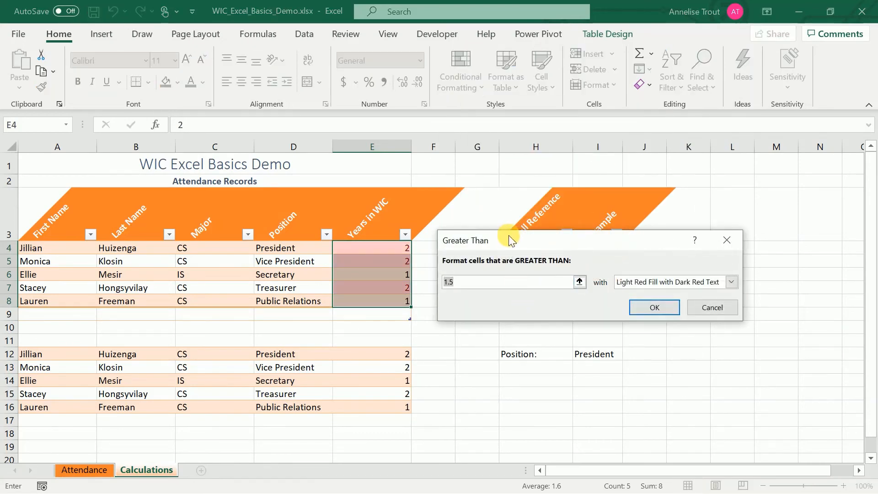
pyautogui.moveTo(508, 236); pyautogui.dragTo(507, 242)
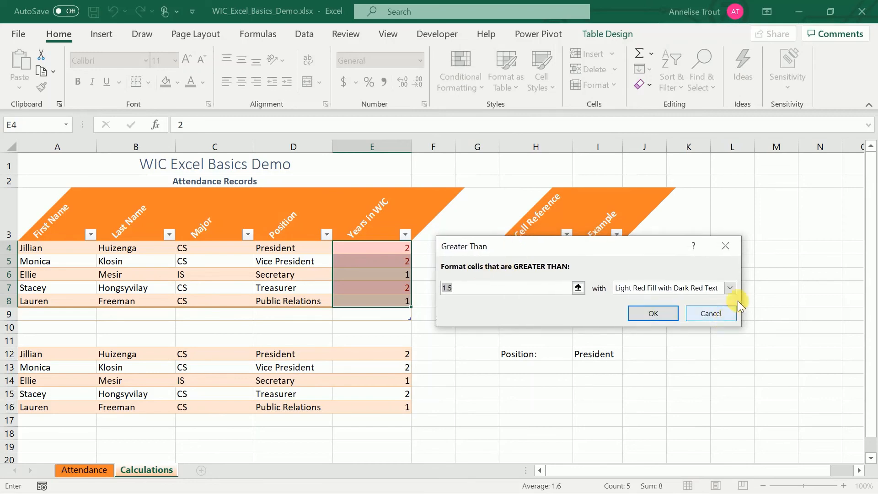
pyautogui.click(731, 287)
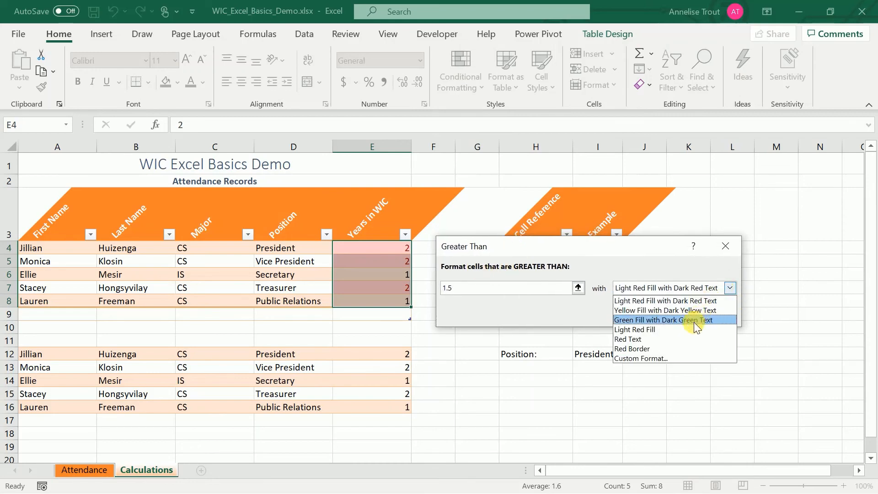
pyautogui.click(691, 310)
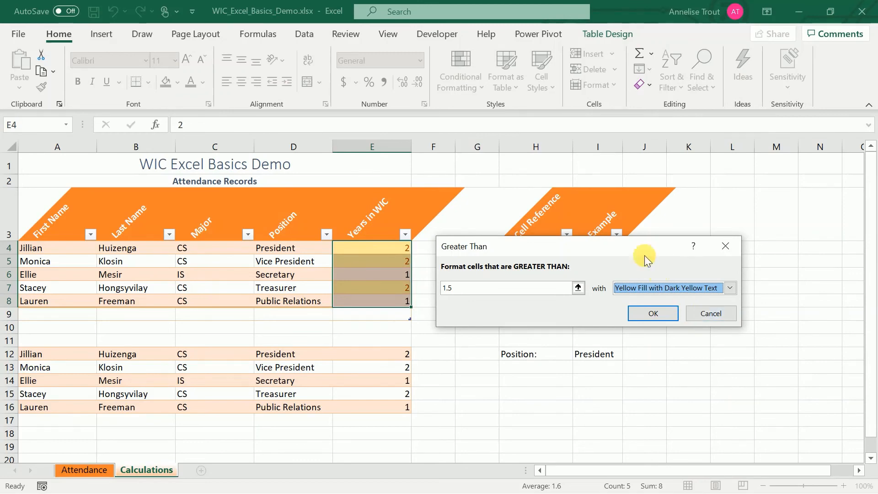
# Preview the Greater Than rule with thresholds 1.9, 2 and 0, and cancel it.
pyautogui.click(470, 294)
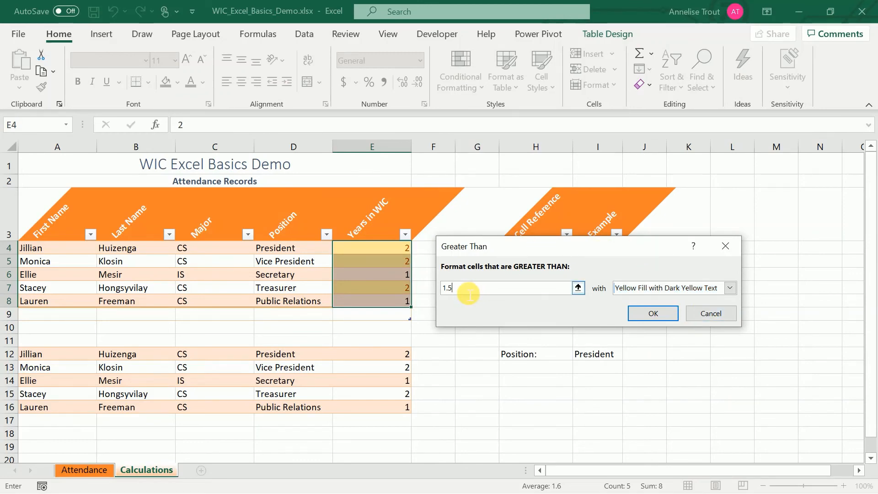
pyautogui.press('BackSpace')
pyautogui.write('9')
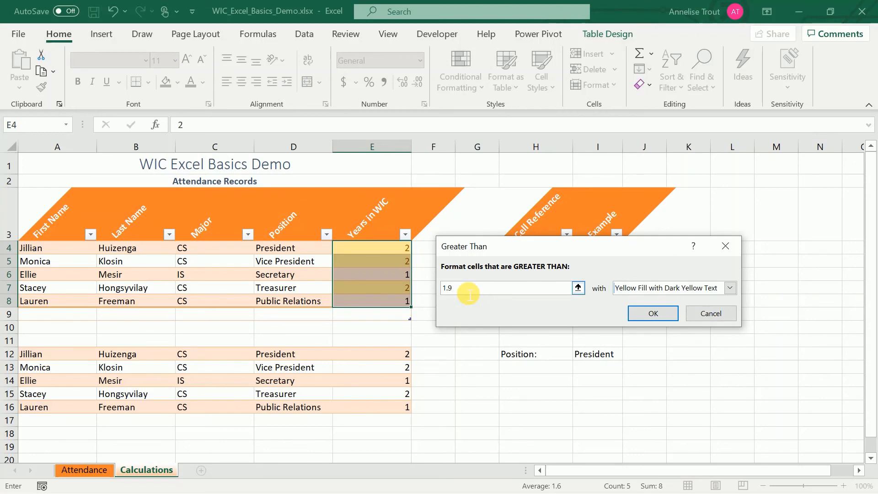
pyautogui.press('BackSpace')
pyautogui.press('BackSpace')
pyautogui.press('BackSpace')
pyautogui.write('2')
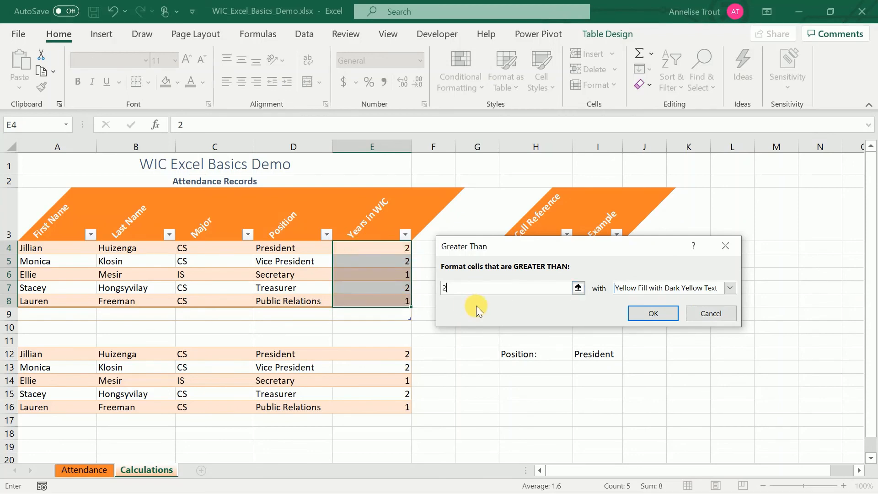
pyautogui.press('BackSpace')
pyautogui.write('0')
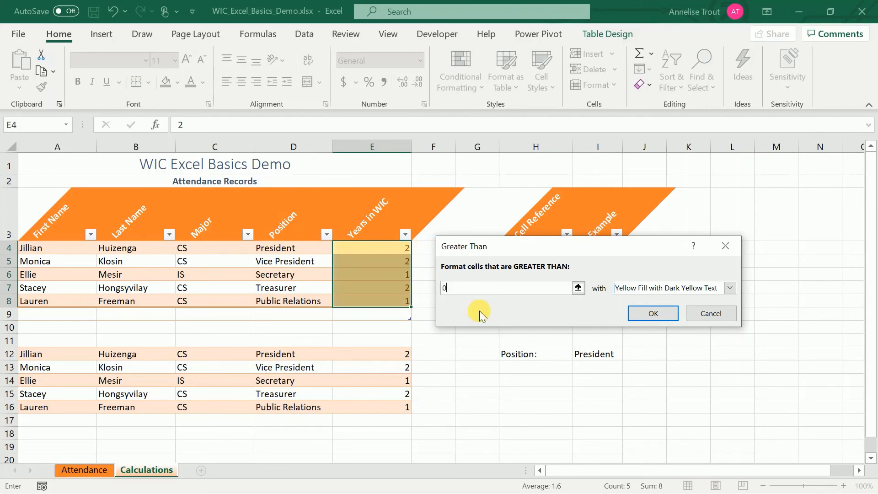
pyautogui.click(709, 313)
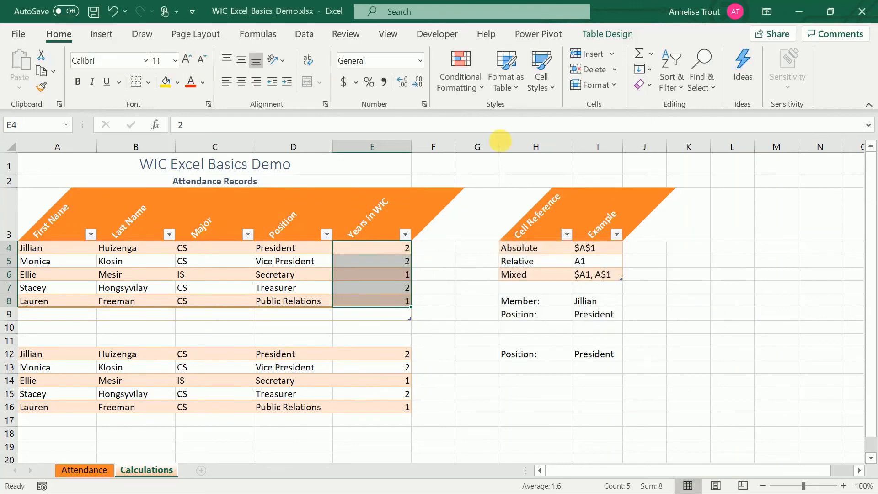
# Try a Top 10 Items rule on the Years in WIC values with rank 1 and Yellow Fill with Dark Yellow Text.
pyautogui.click(468, 95)
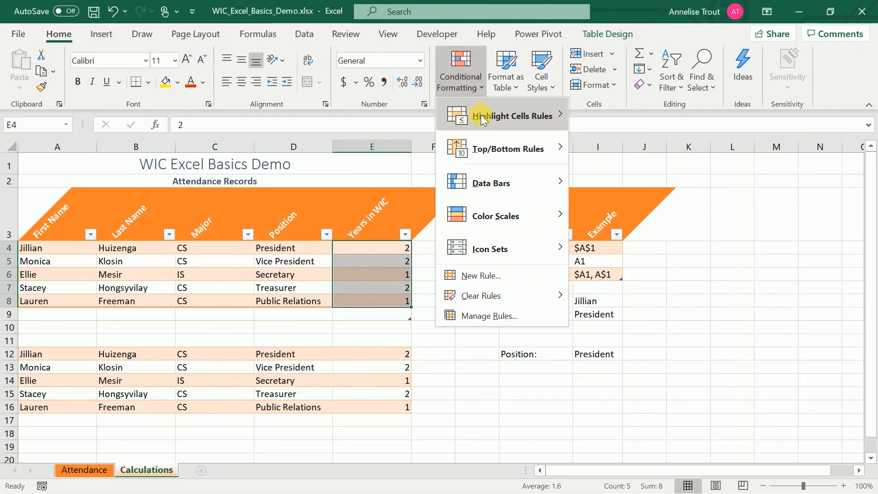
pyautogui.moveTo(481, 115)
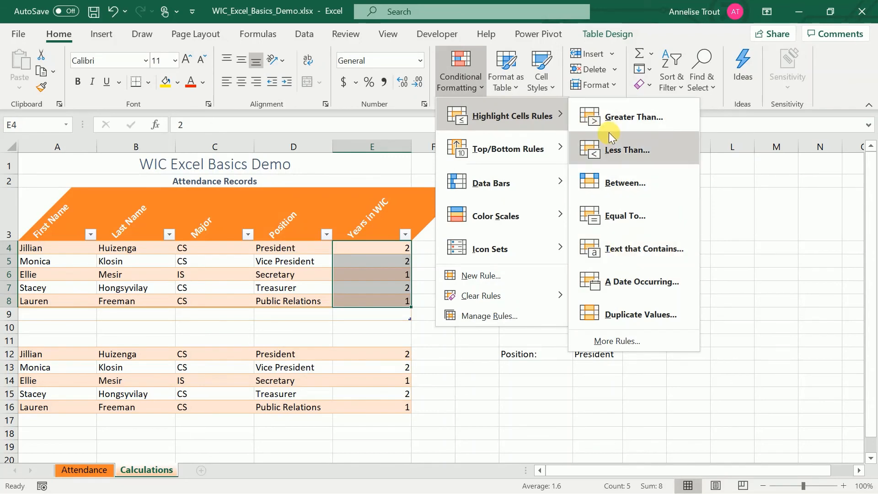
pyautogui.moveTo(549, 151)
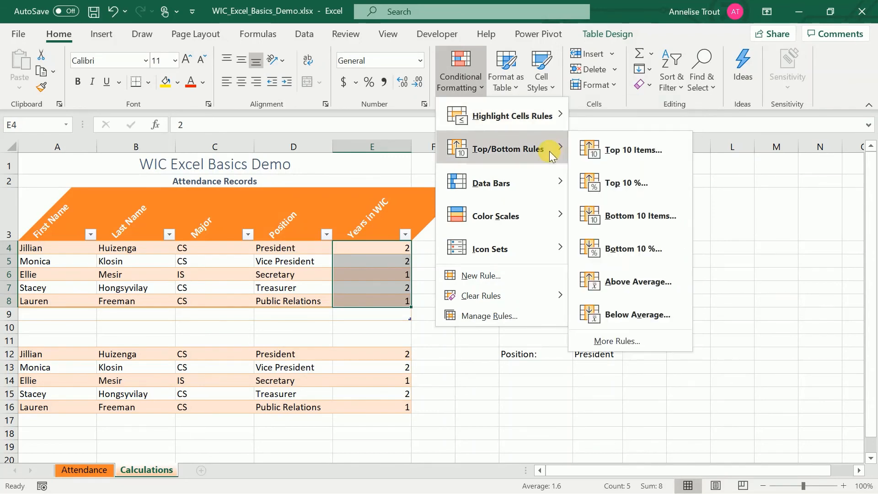
pyautogui.click(644, 147)
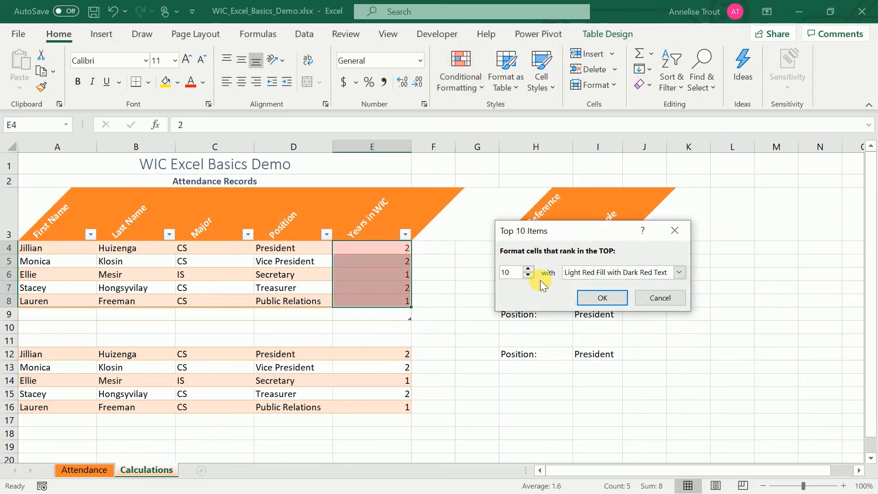
pyautogui.click(529, 275)
pyautogui.click(528, 275)
pyautogui.click(528, 274)
pyautogui.click(529, 275)
pyautogui.click(529, 275)
pyautogui.click(529, 274)
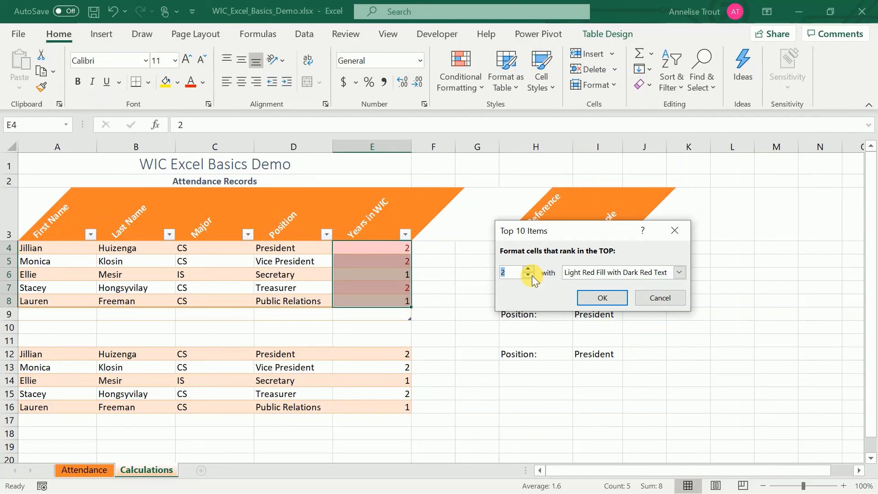
pyautogui.click(680, 271)
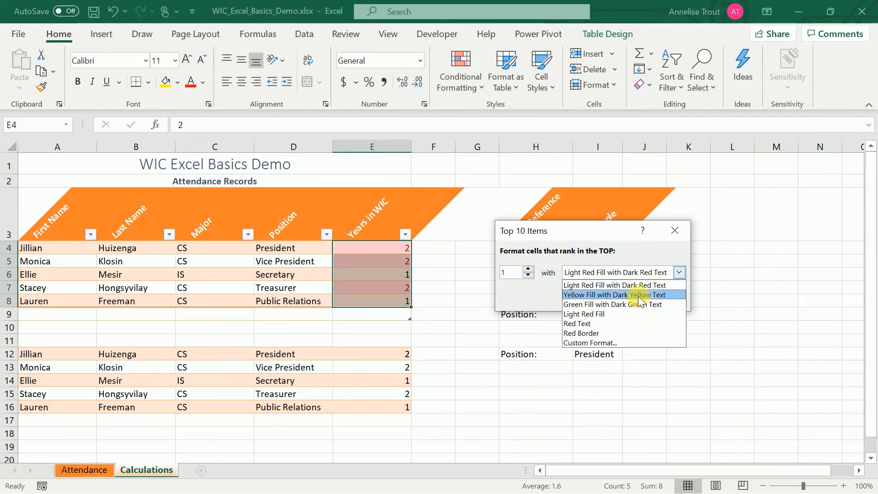
pyautogui.click(637, 295)
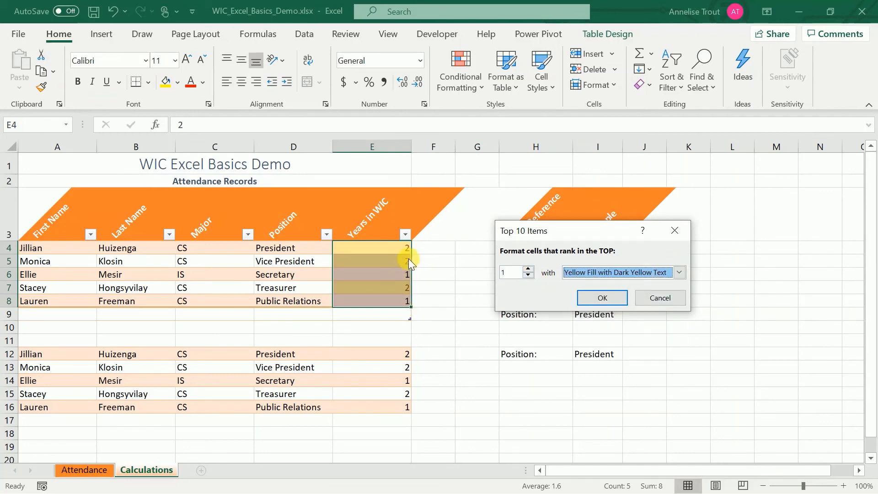
pyautogui.click(663, 299)
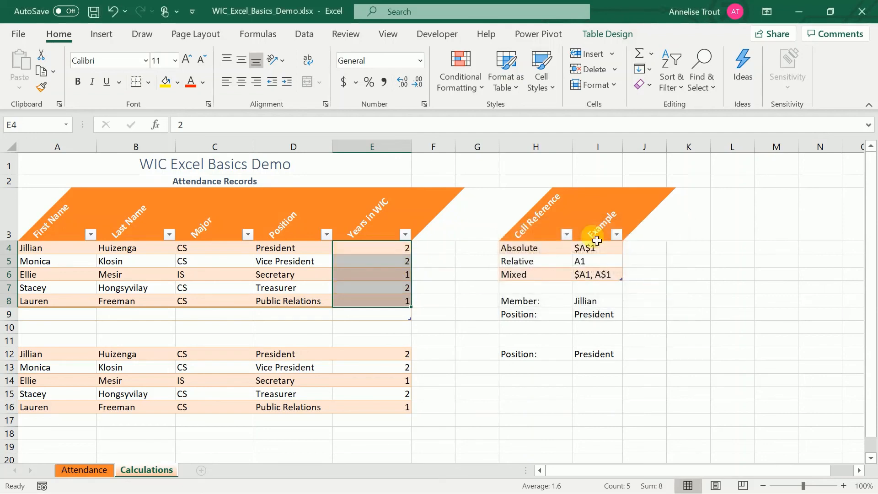
# Apply orange gradient-fill data bars to the Years in WIC values E4:E8.
pyautogui.click(460, 89)
pyautogui.moveTo(513, 188)
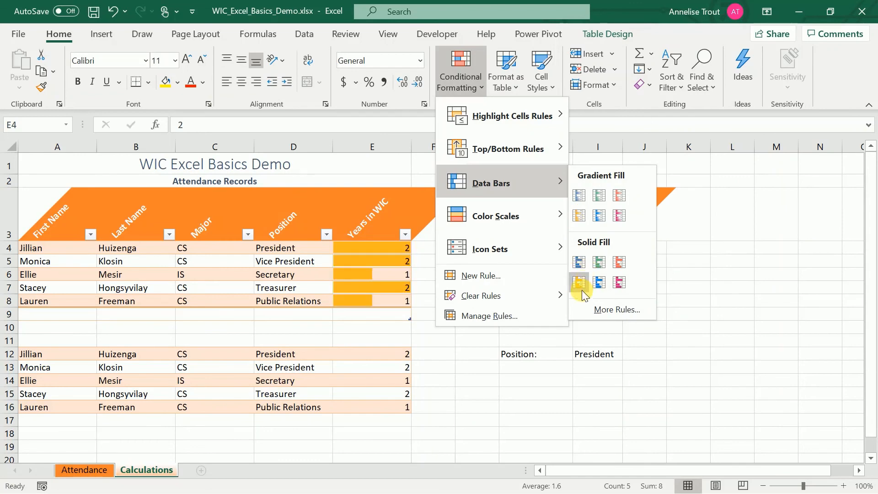
pyautogui.moveTo(551, 215)
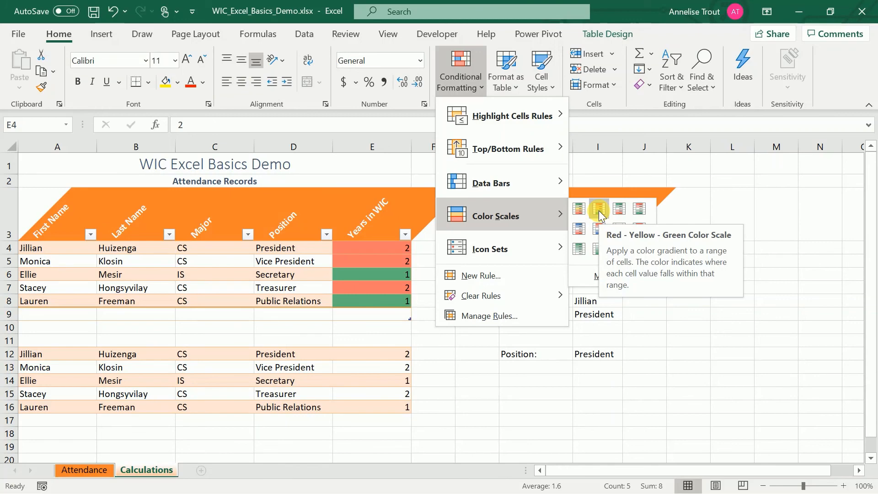
pyautogui.moveTo(553, 179)
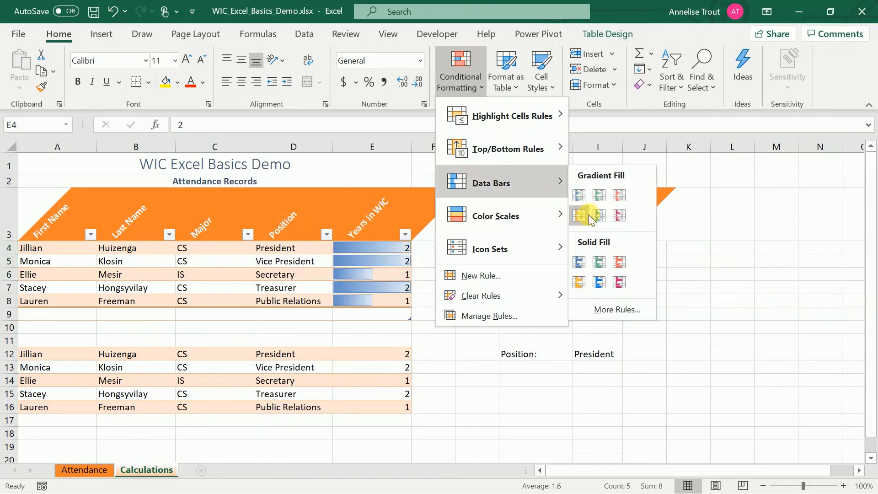
pyautogui.click(583, 219)
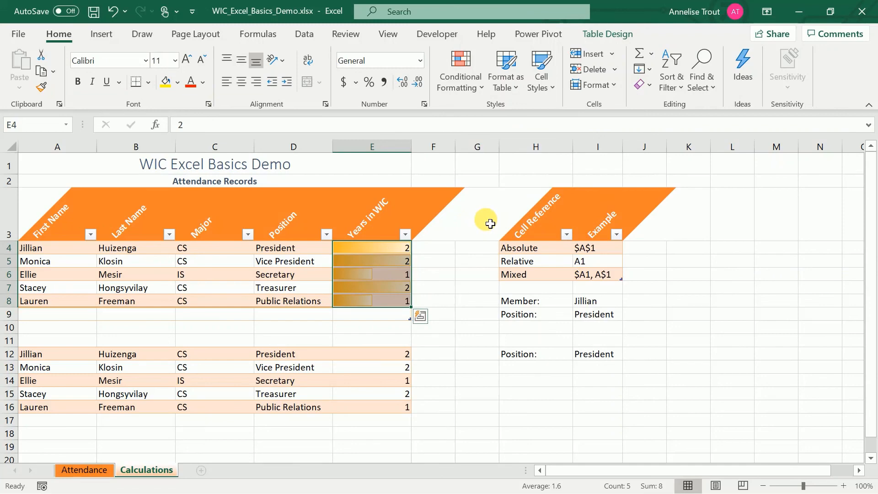
# Delete the Data Bar rule for E4:E8 in the Conditional Formatting Rules Manager and apply the removal.
pyautogui.click(480, 95)
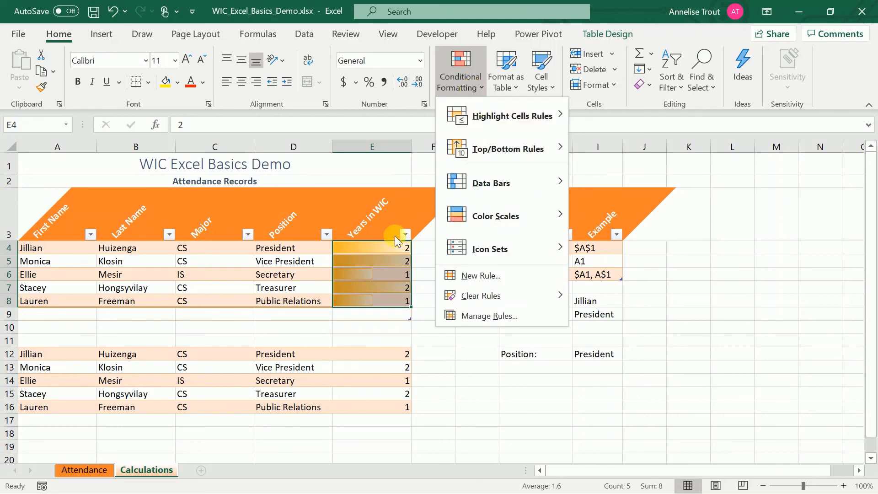
pyautogui.moveTo(515, 119)
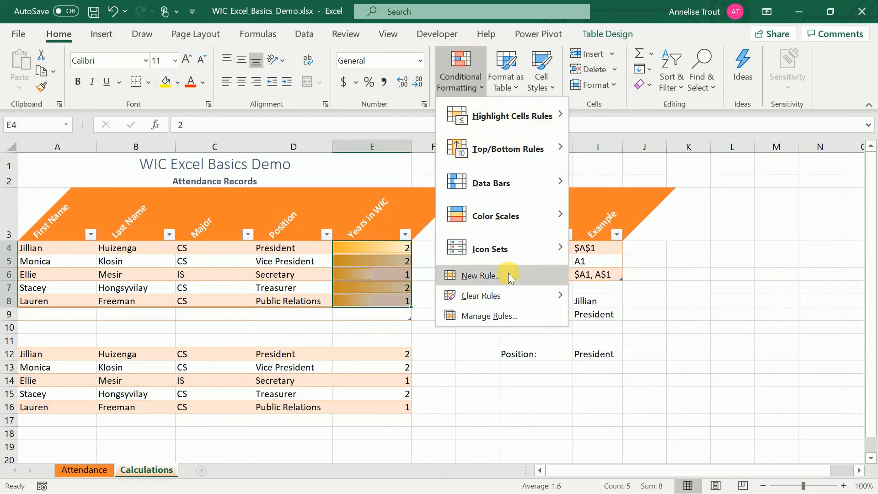
pyautogui.click(506, 317)
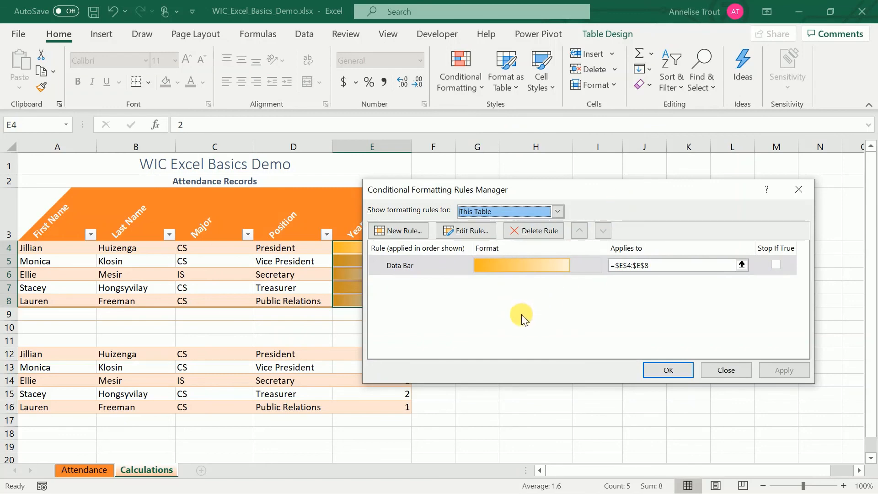
pyautogui.moveTo(607, 181); pyautogui.dragTo(471, 285)
pyautogui.click(278, 374)
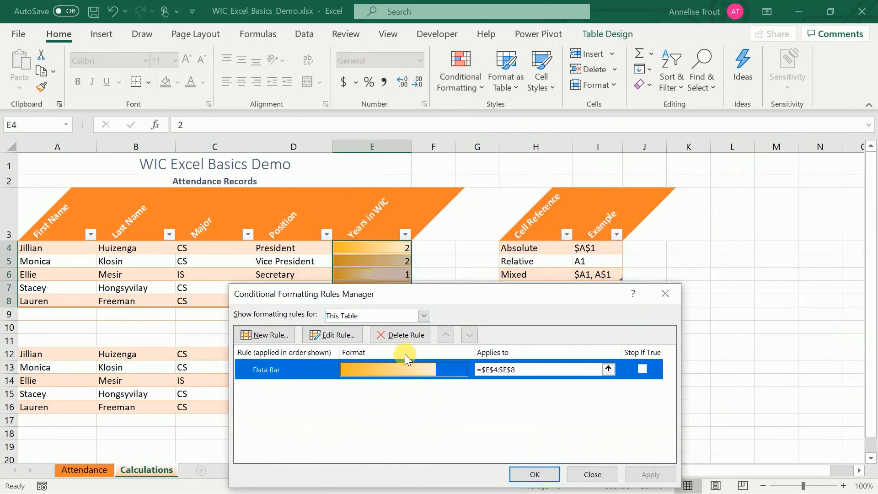
pyautogui.click(410, 333)
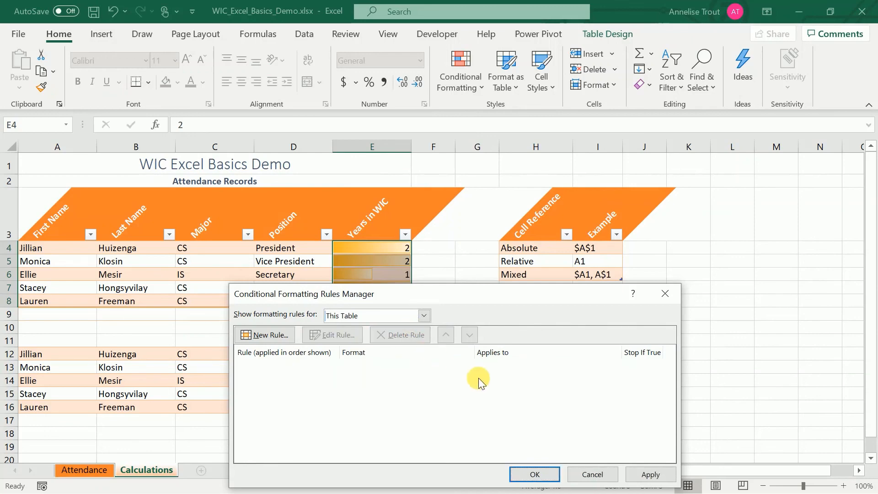
pyautogui.click(651, 475)
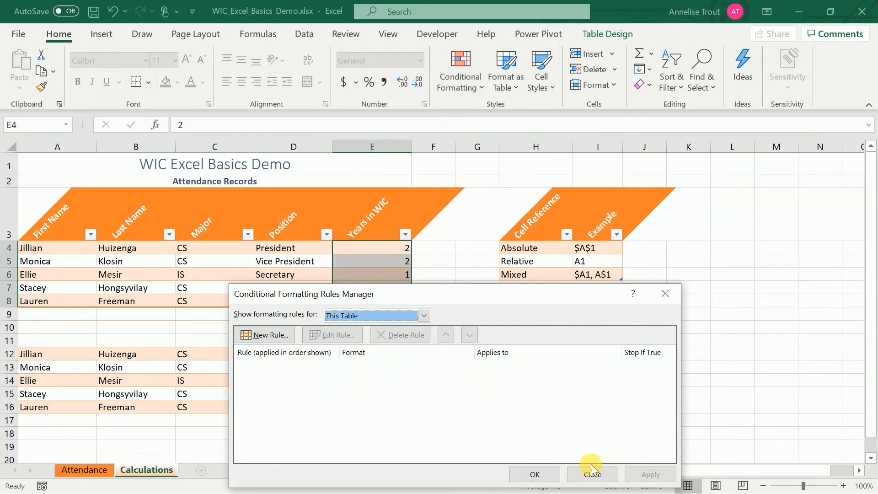
pyautogui.click(549, 473)
pyautogui.click(440, 252)
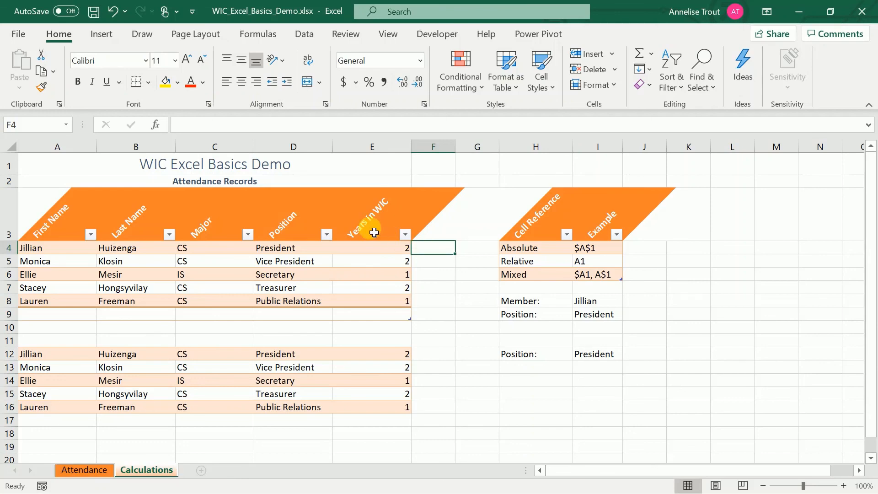
# Filter the Major column of the members table to exclude IS and show only CS.
pyautogui.click(583, 249)
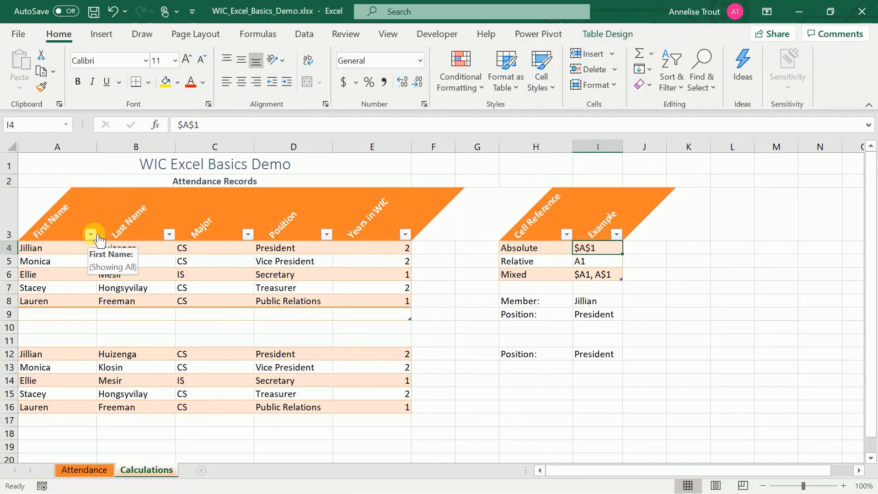
pyautogui.click(248, 235)
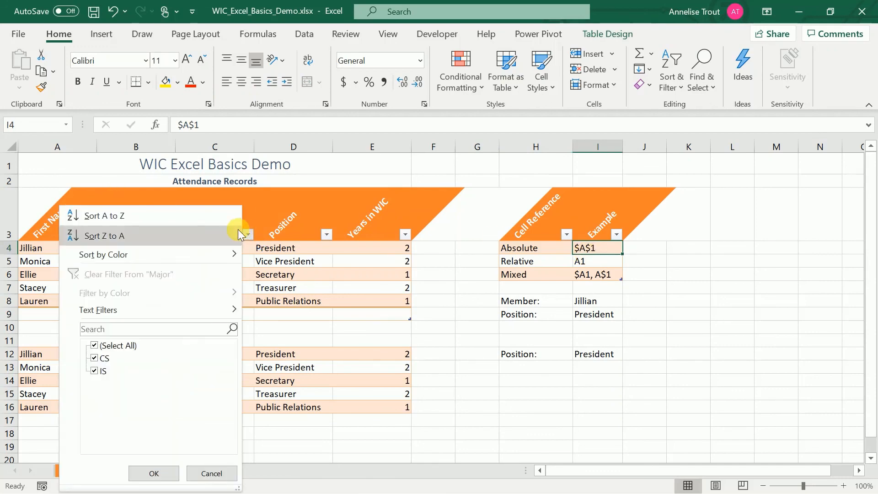
pyautogui.click(248, 233)
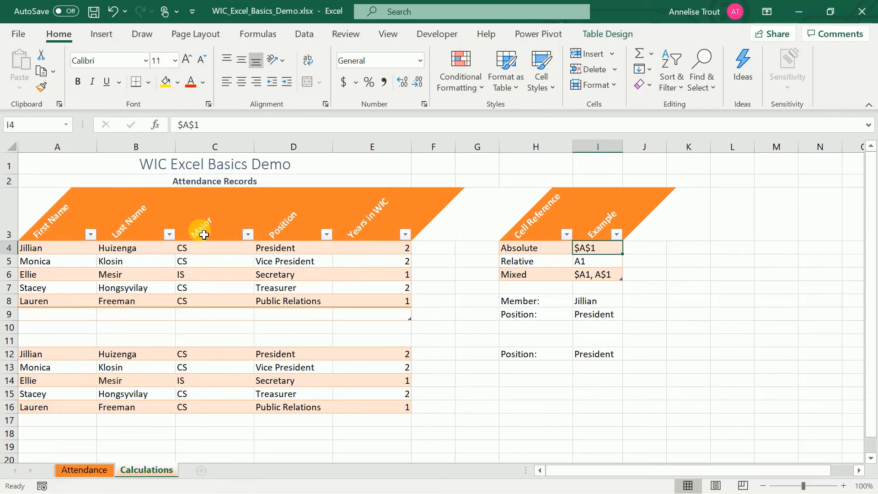
pyautogui.click(249, 234)
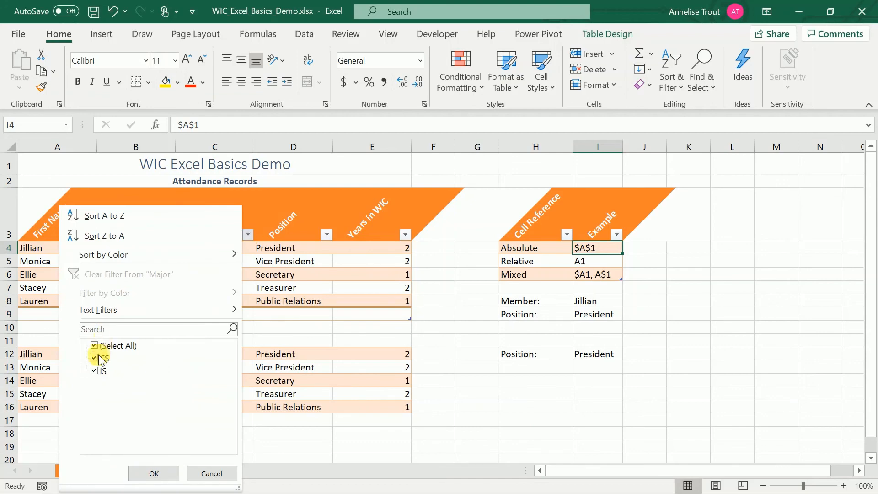
pyautogui.click(95, 371)
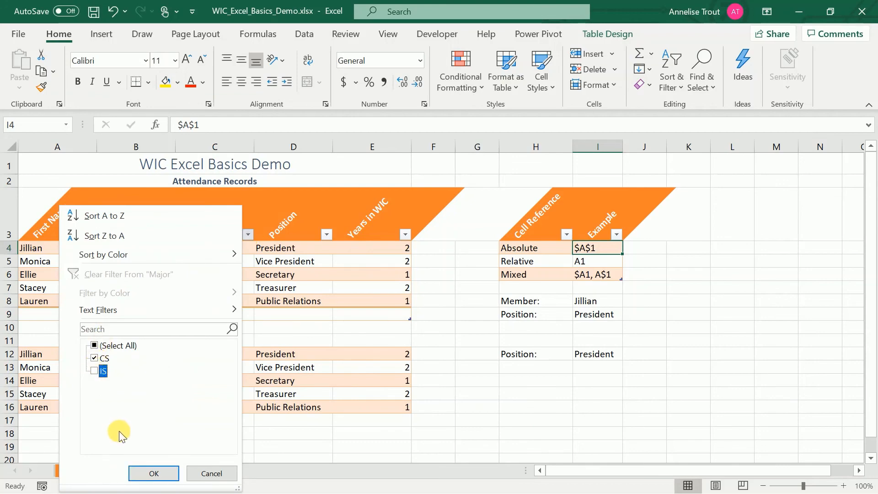
pyautogui.click(166, 472)
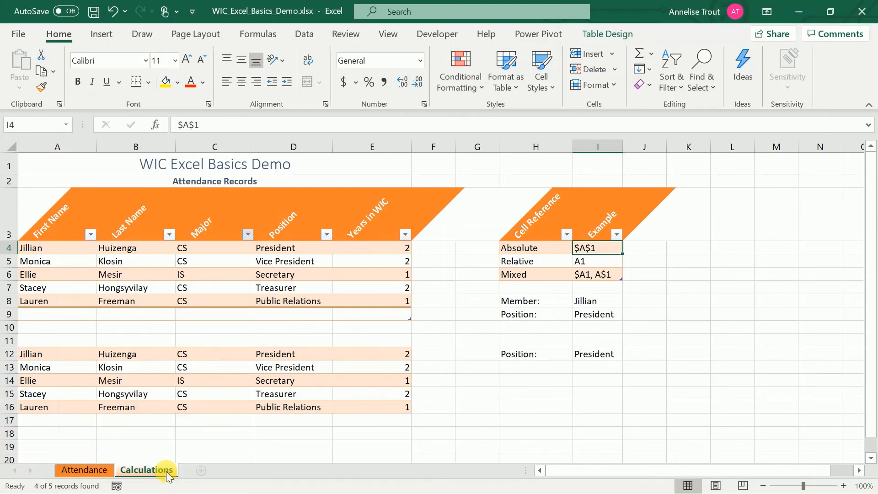
# Include IS again in the Major column filter so that all majors are selected.
pyautogui.click(247, 235)
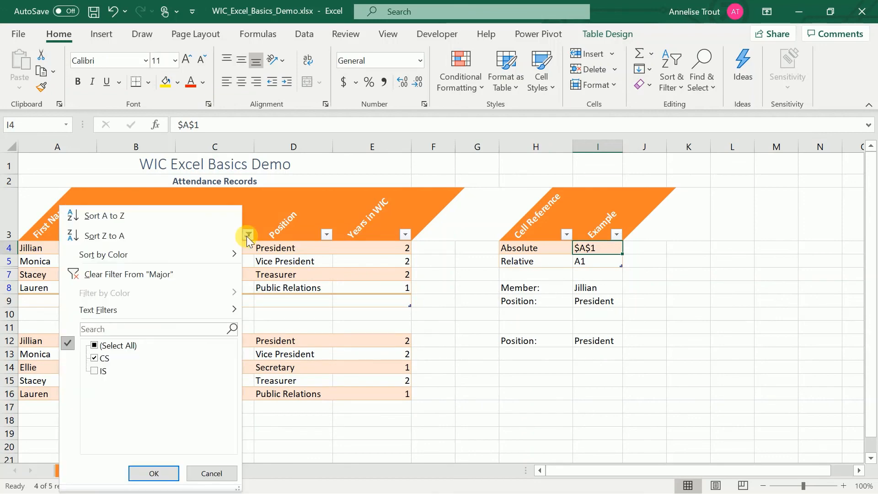
pyautogui.click(94, 371)
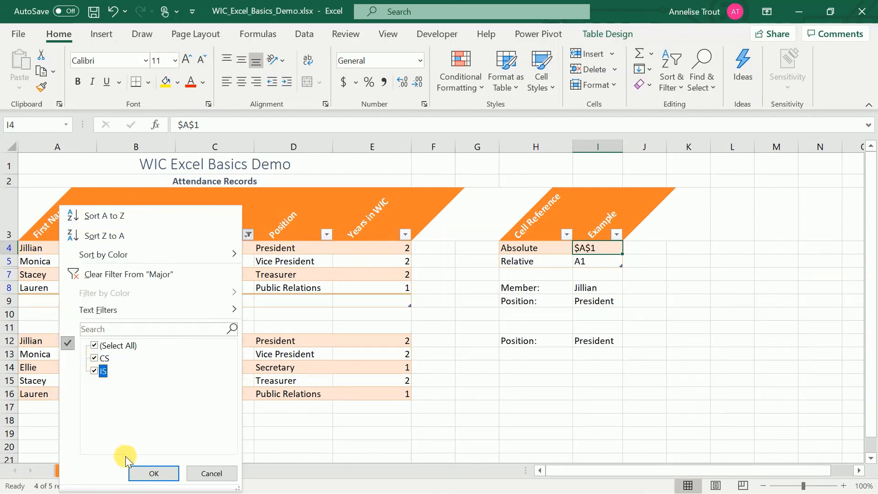
pyautogui.click(141, 471)
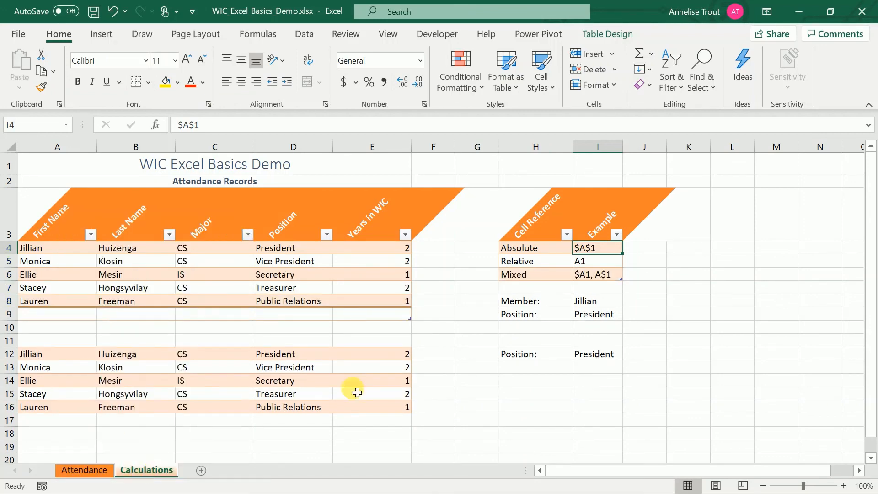
pyautogui.click(466, 359)
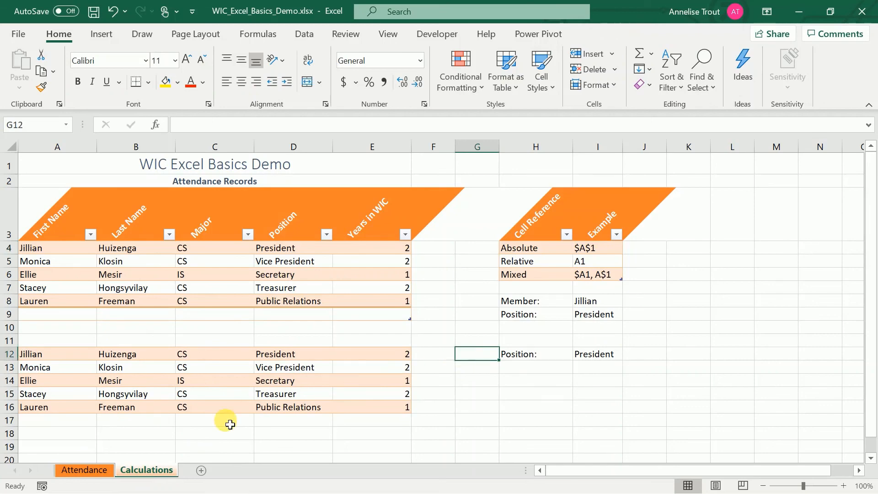